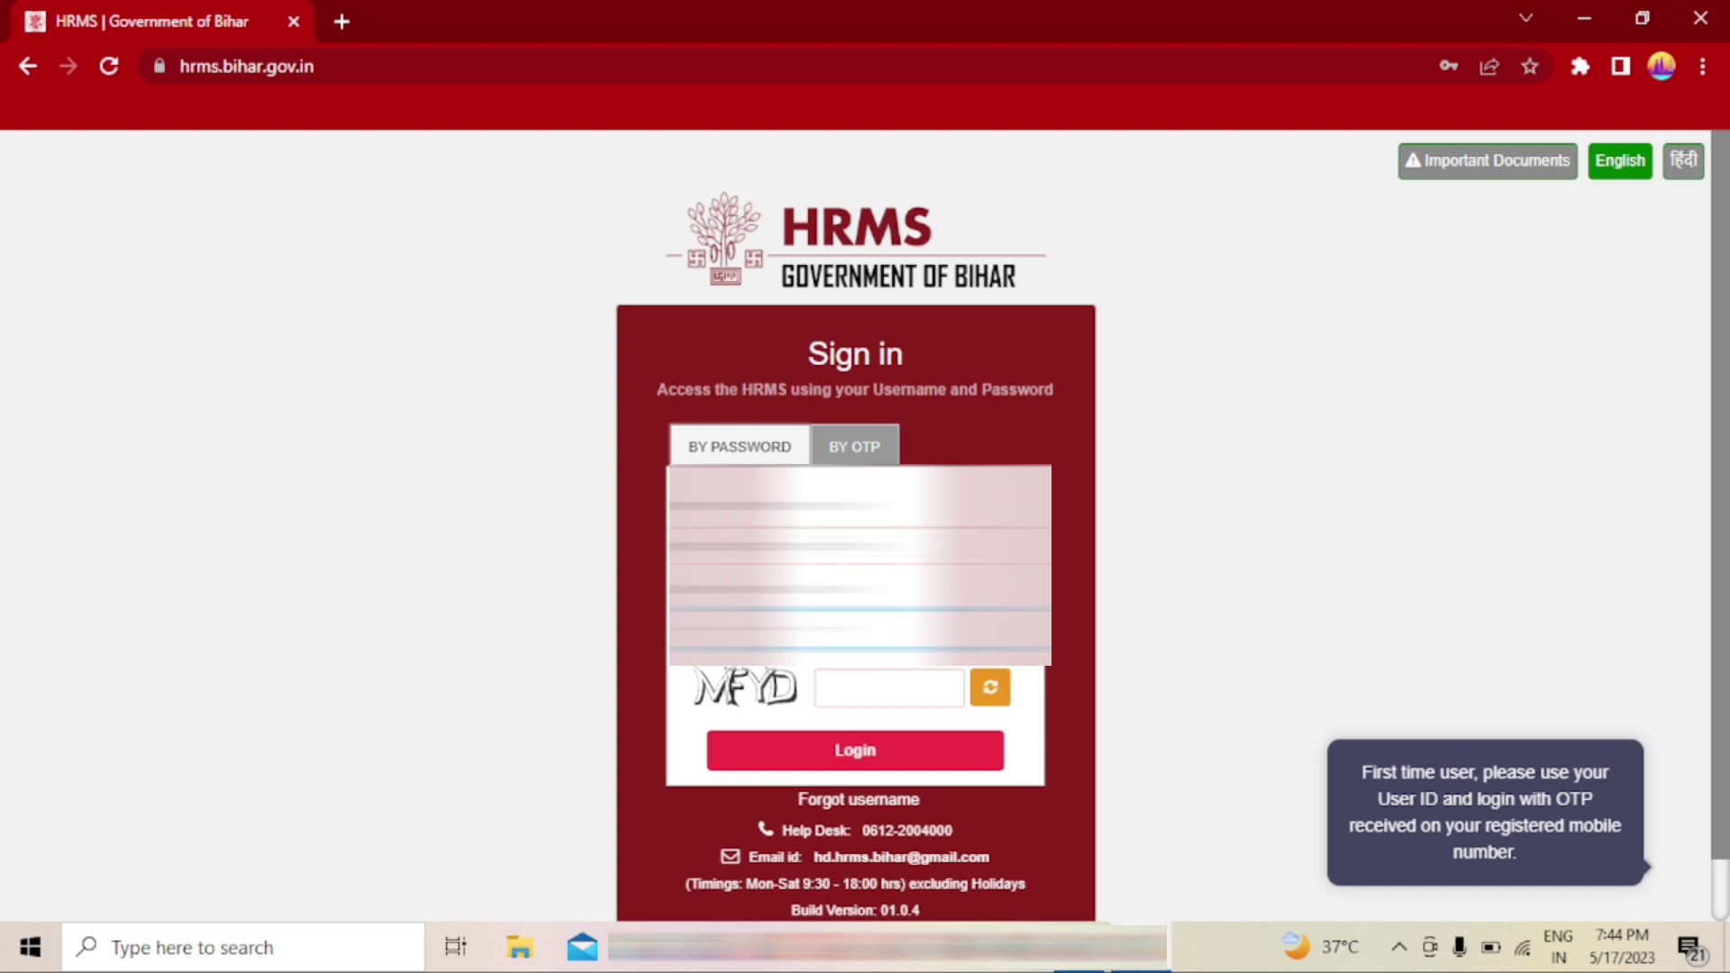
- Enter the captcha 'MFYD' and log in to HRMS
click(888, 688)
text(M)
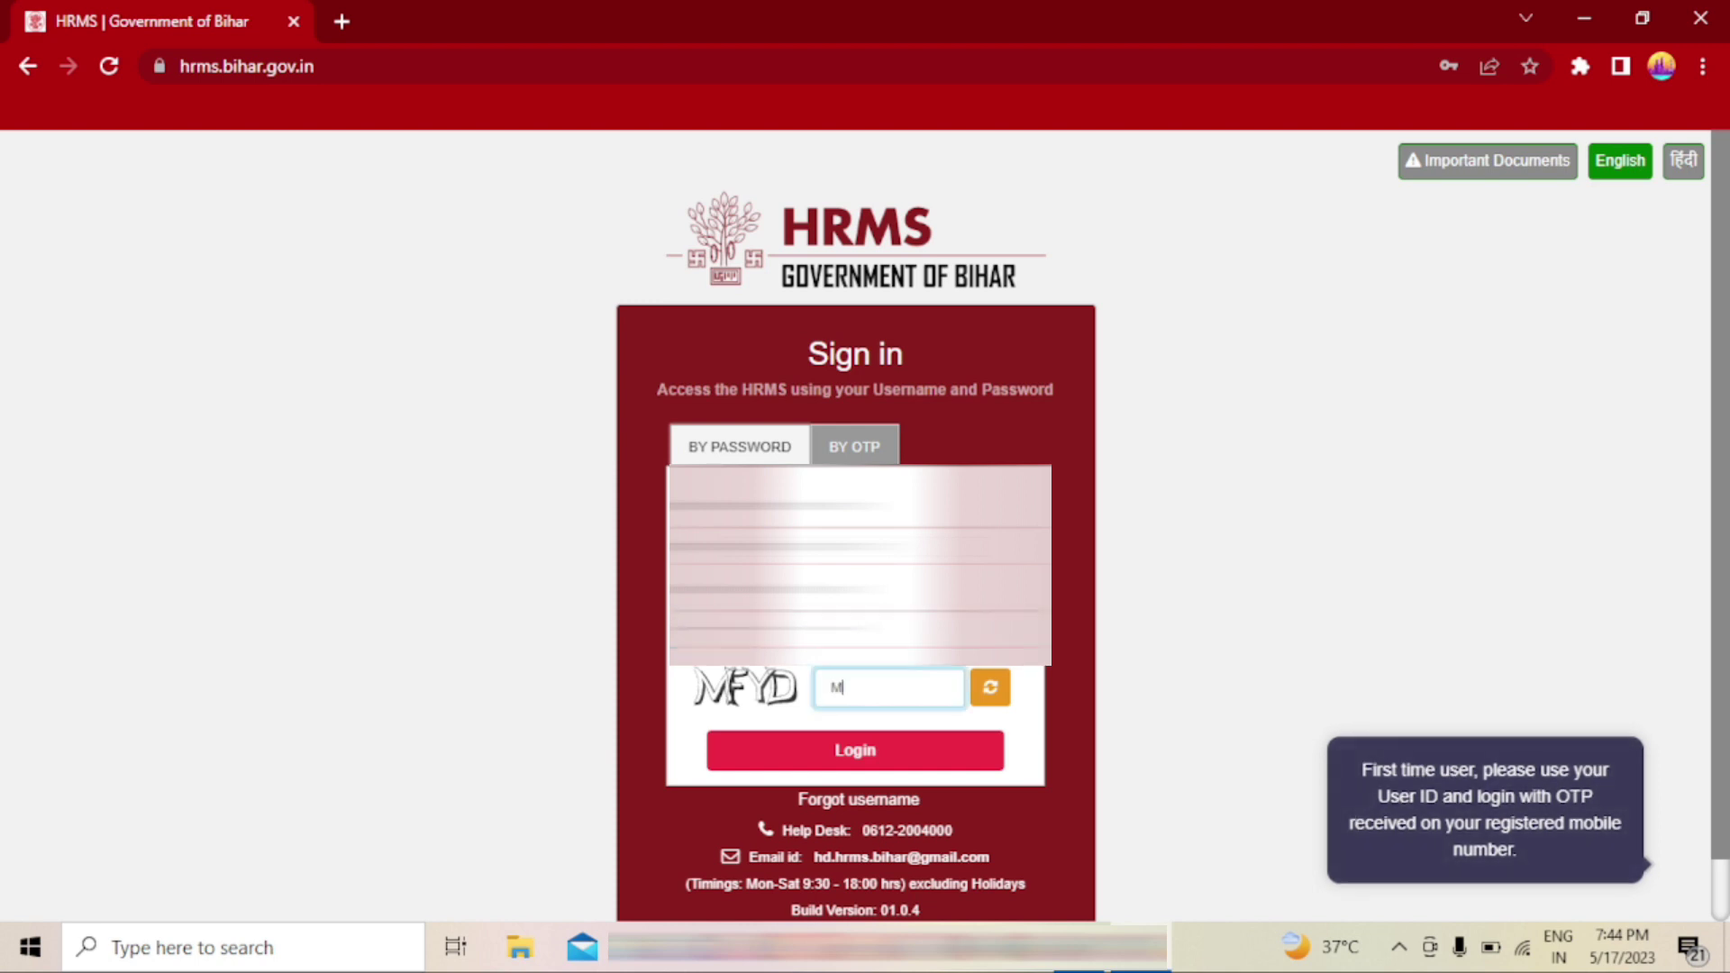
text(FYD)
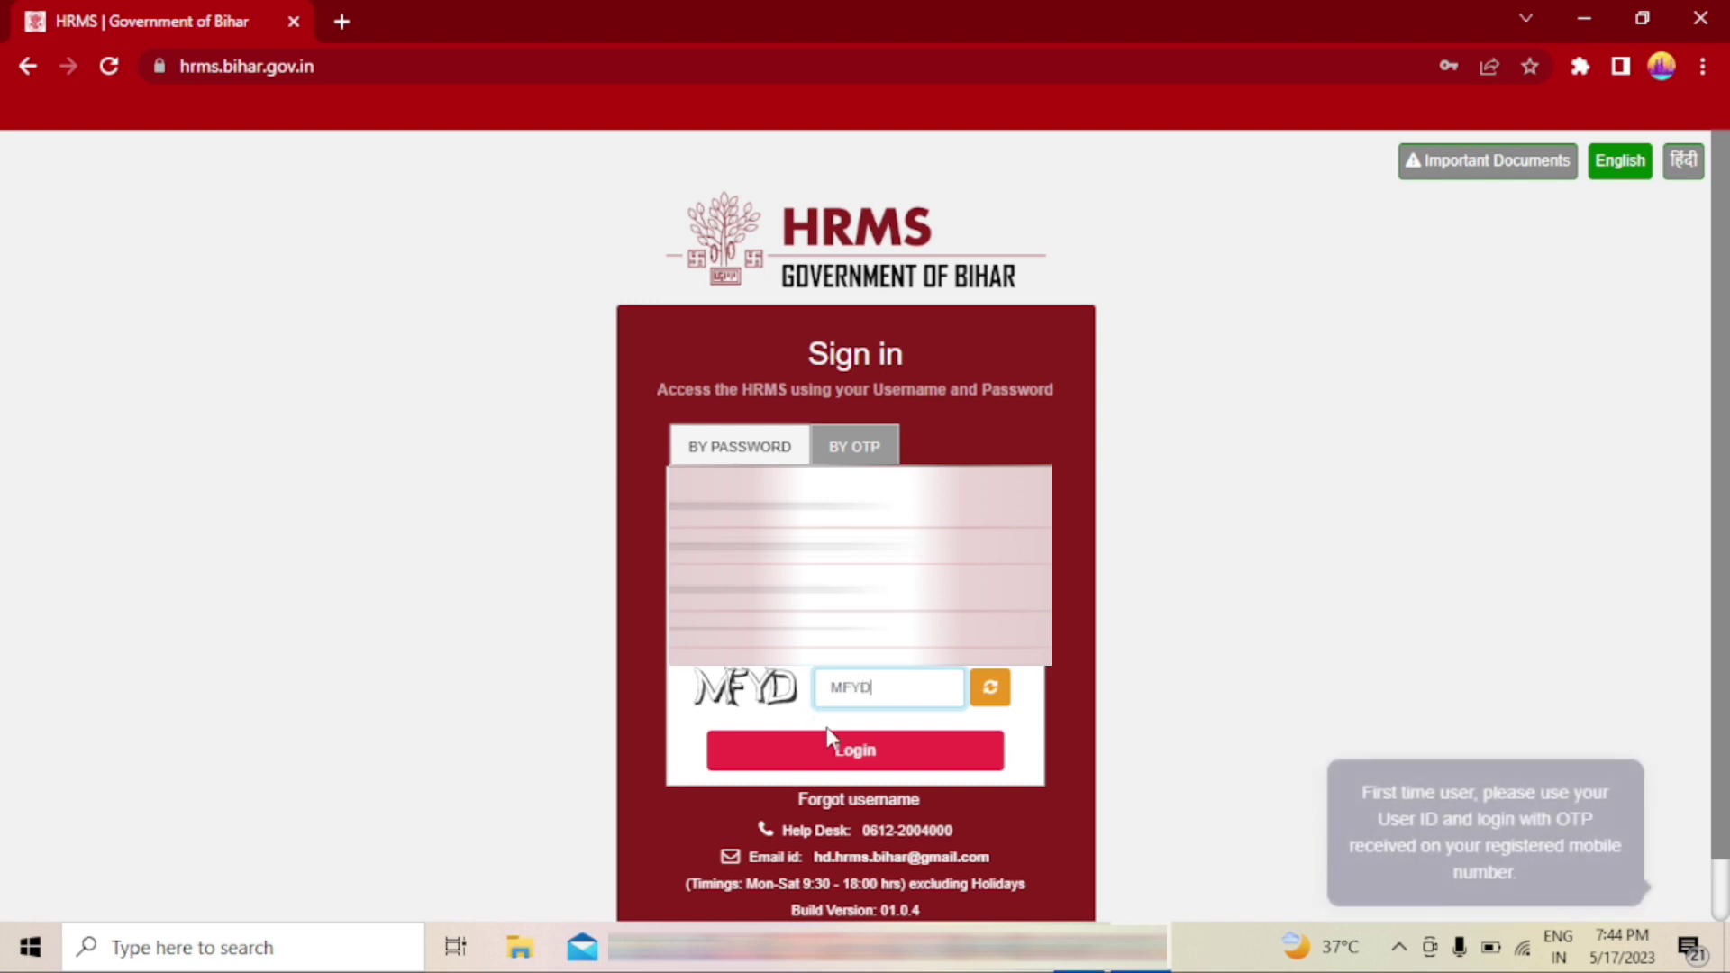
click(837, 757)
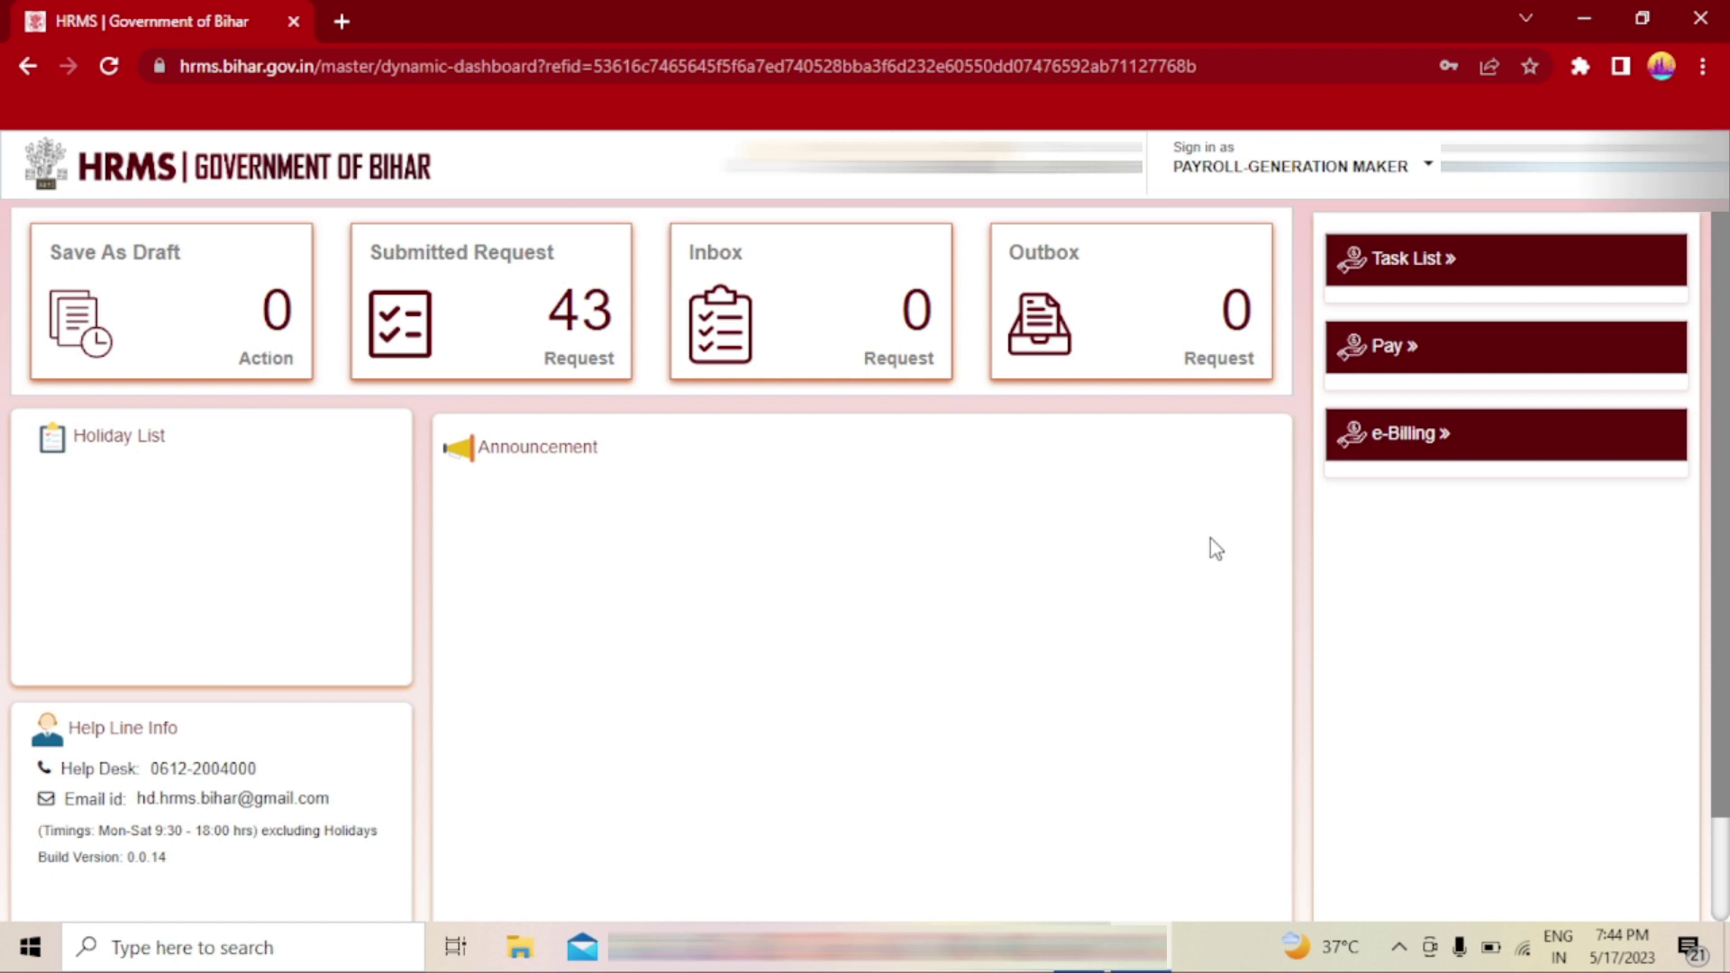
- Change the 'Sign in as' role to Employee Maintenance Maker
click(1349, 173)
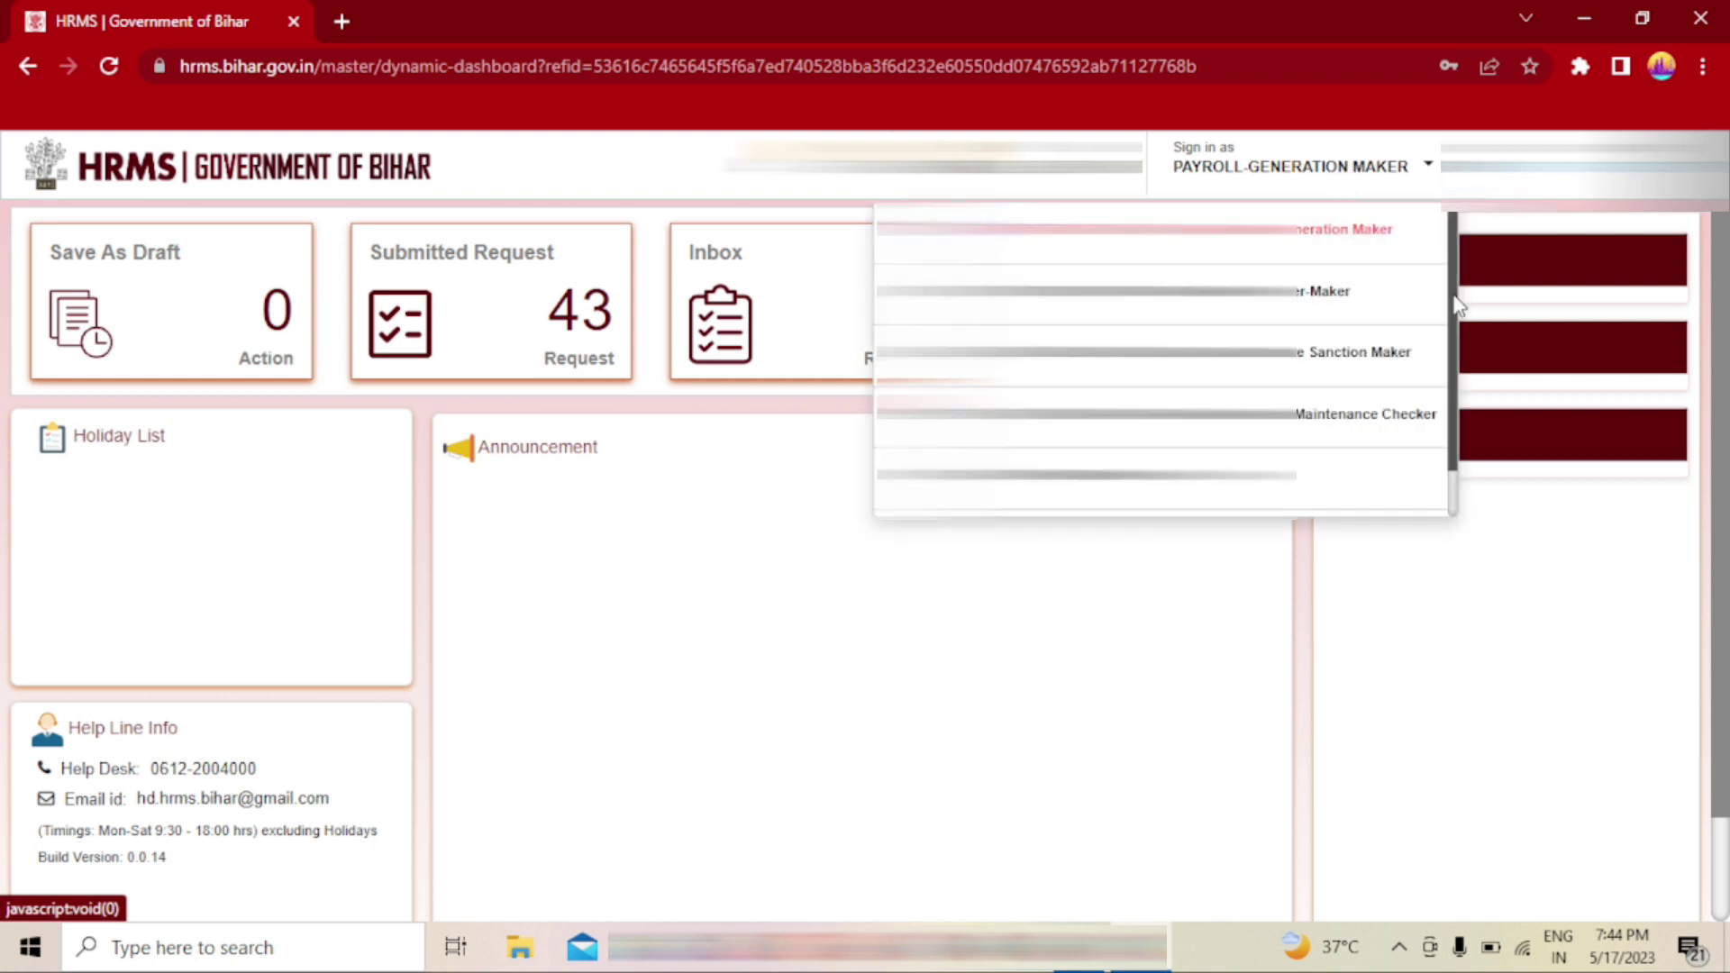
drag(1453, 285, 1460, 365)
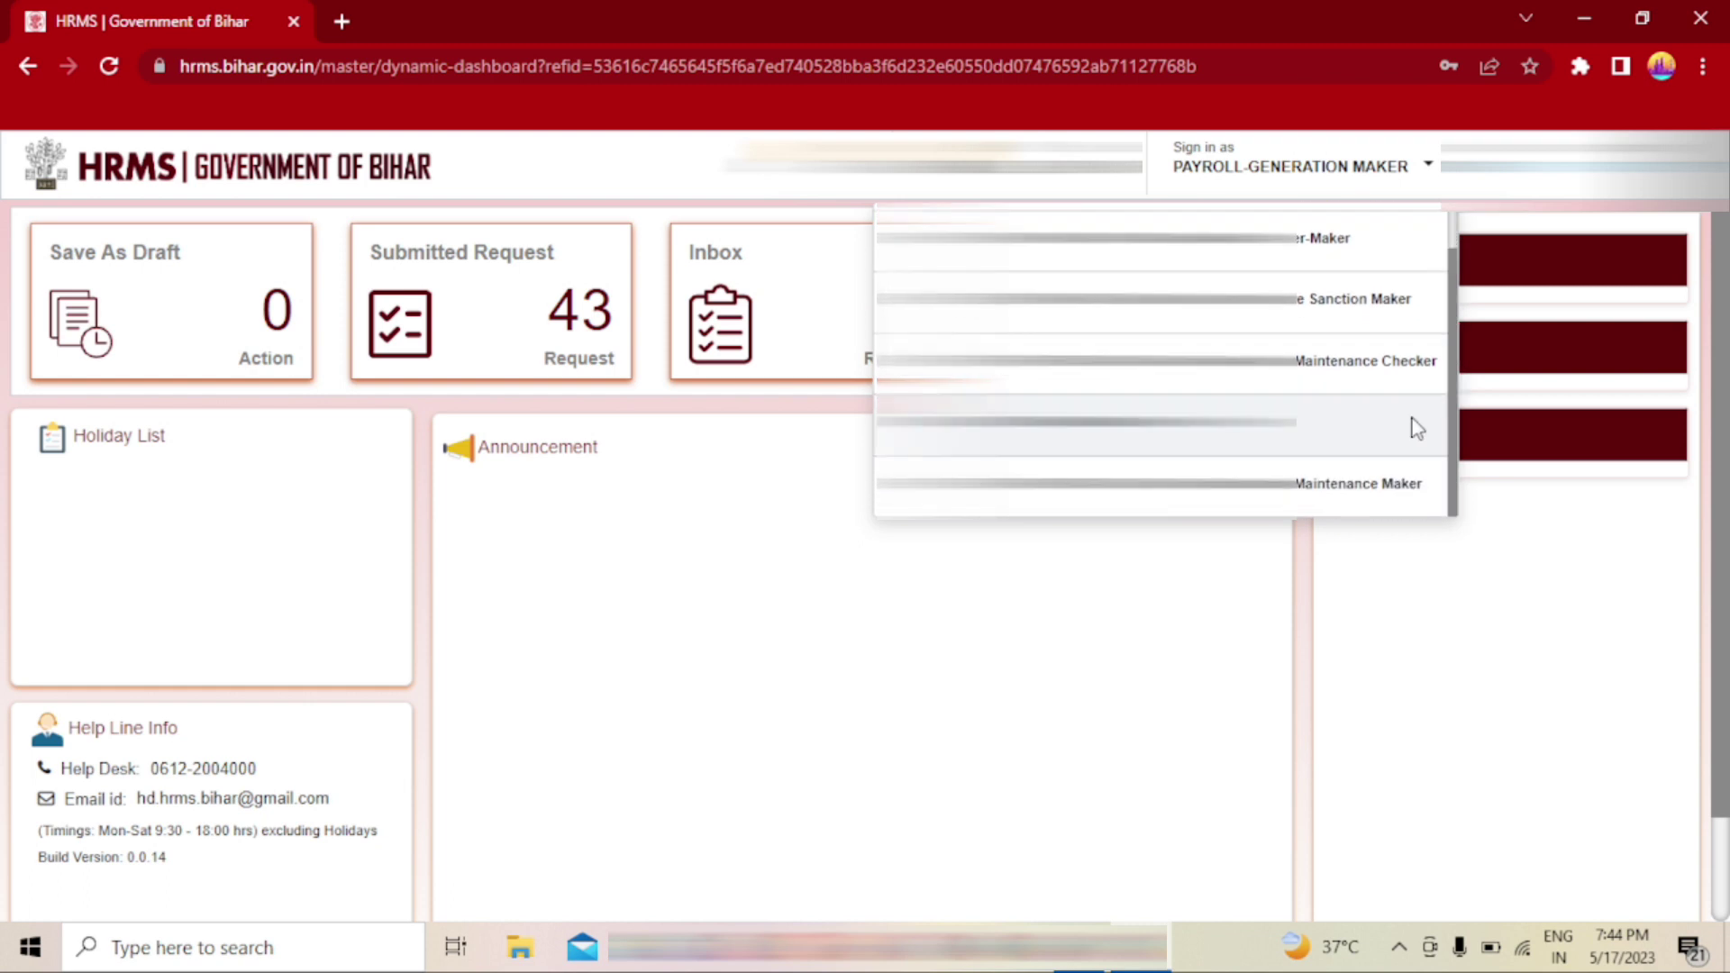
click(1313, 486)
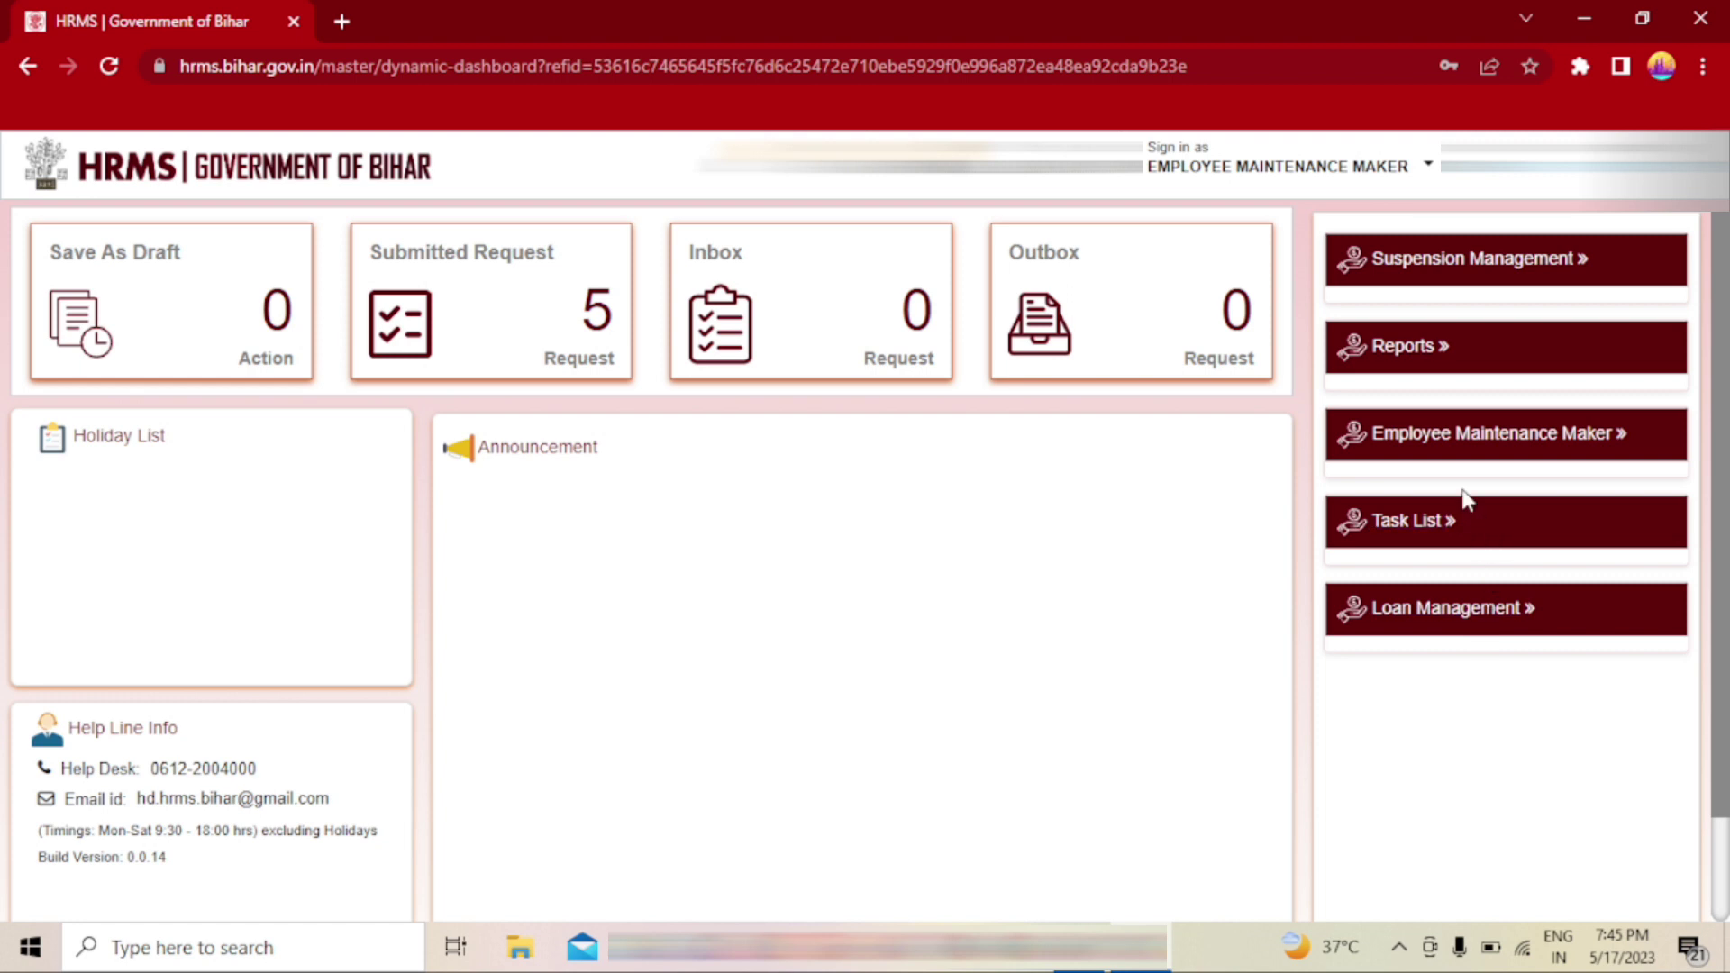
- Under Employee Maintenance Maker, launch Authorize/Recovery From Employee Salary
click(1491, 442)
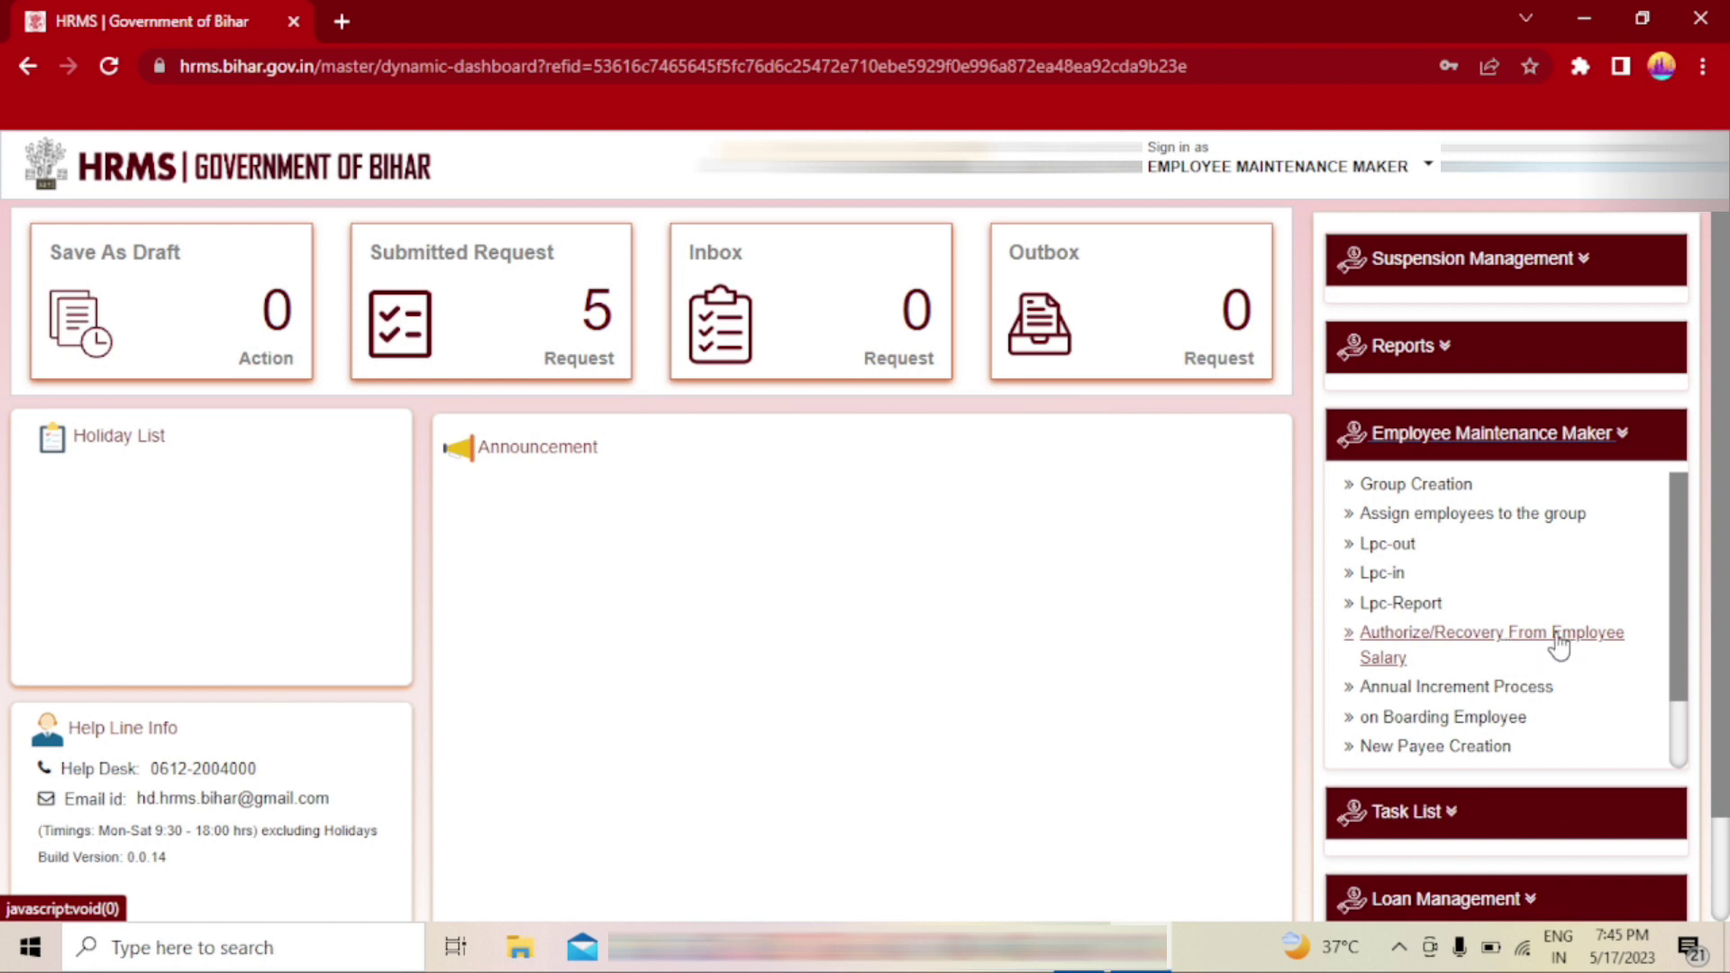
click(1466, 636)
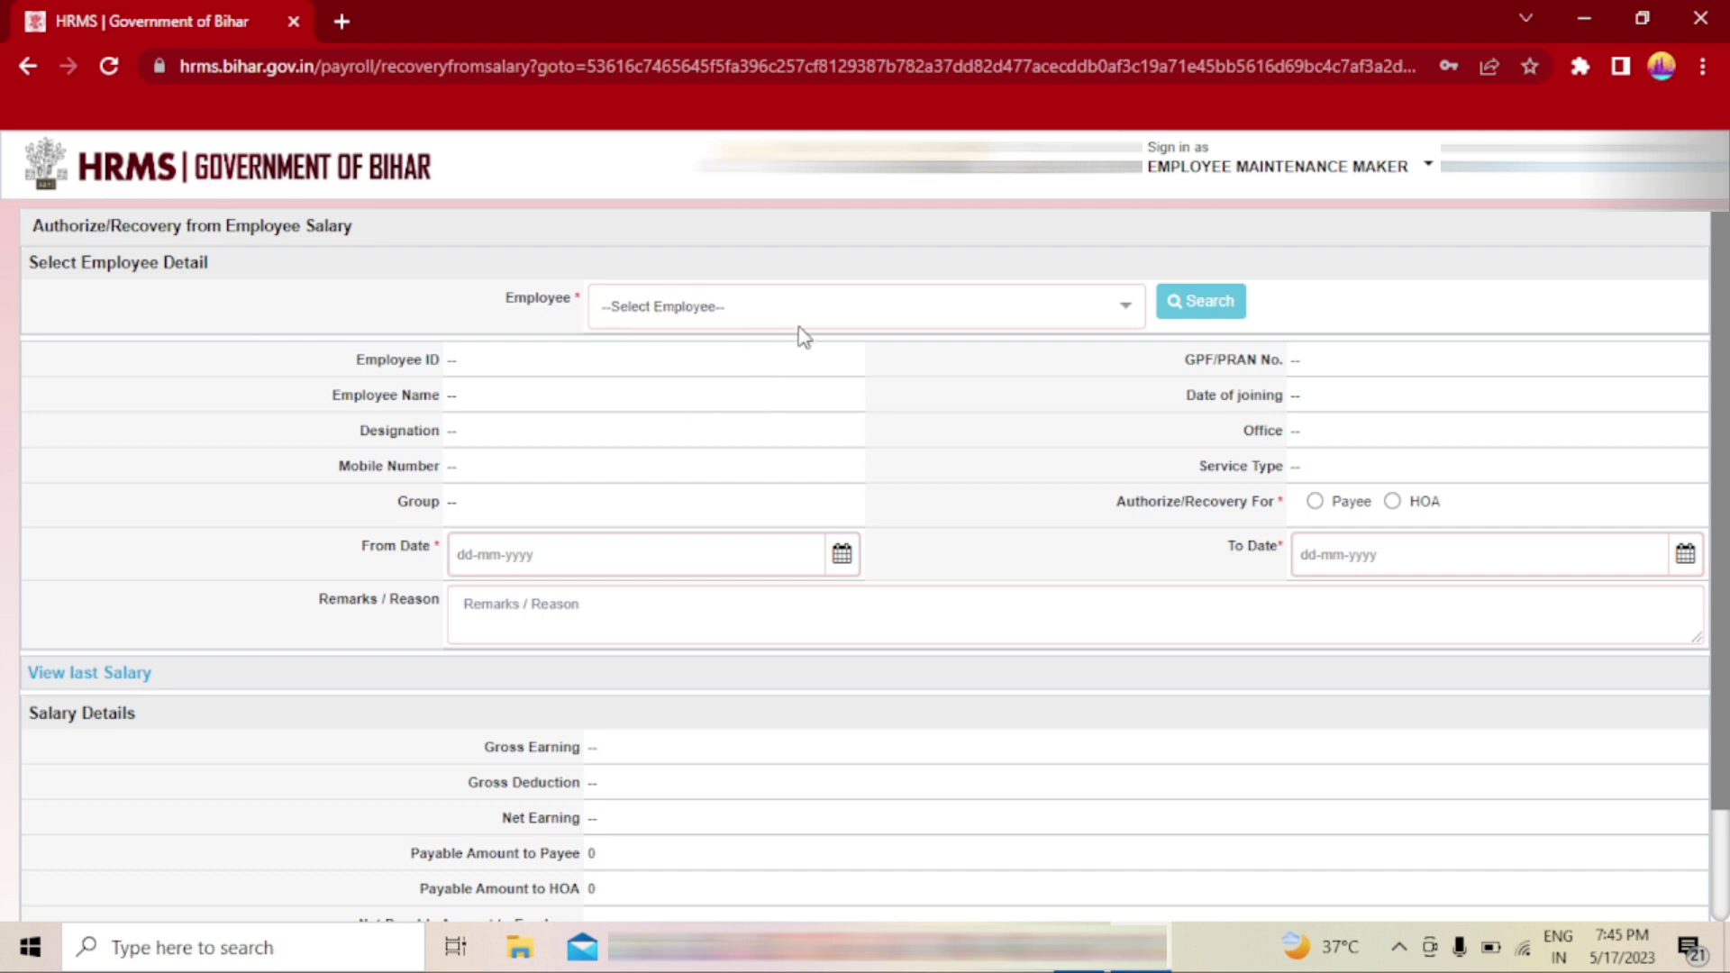
- Select the employee and search to load Gross 96192, Deduction 11378, Net 84814
click(928, 307)
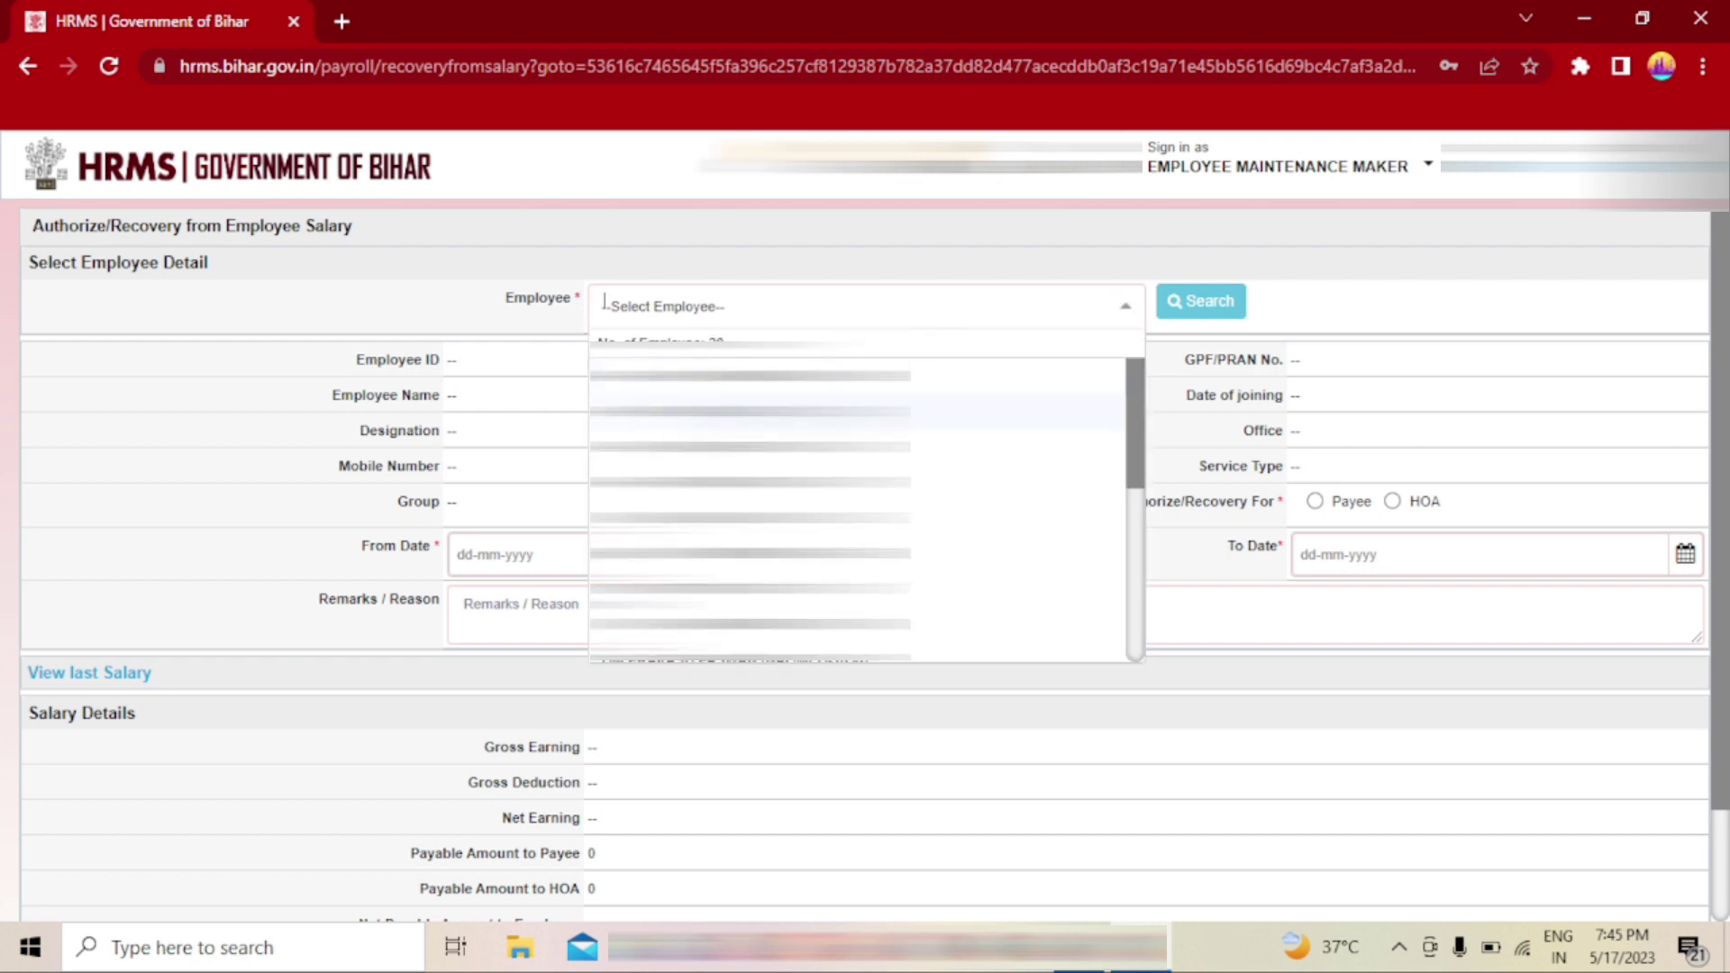
click(1053, 407)
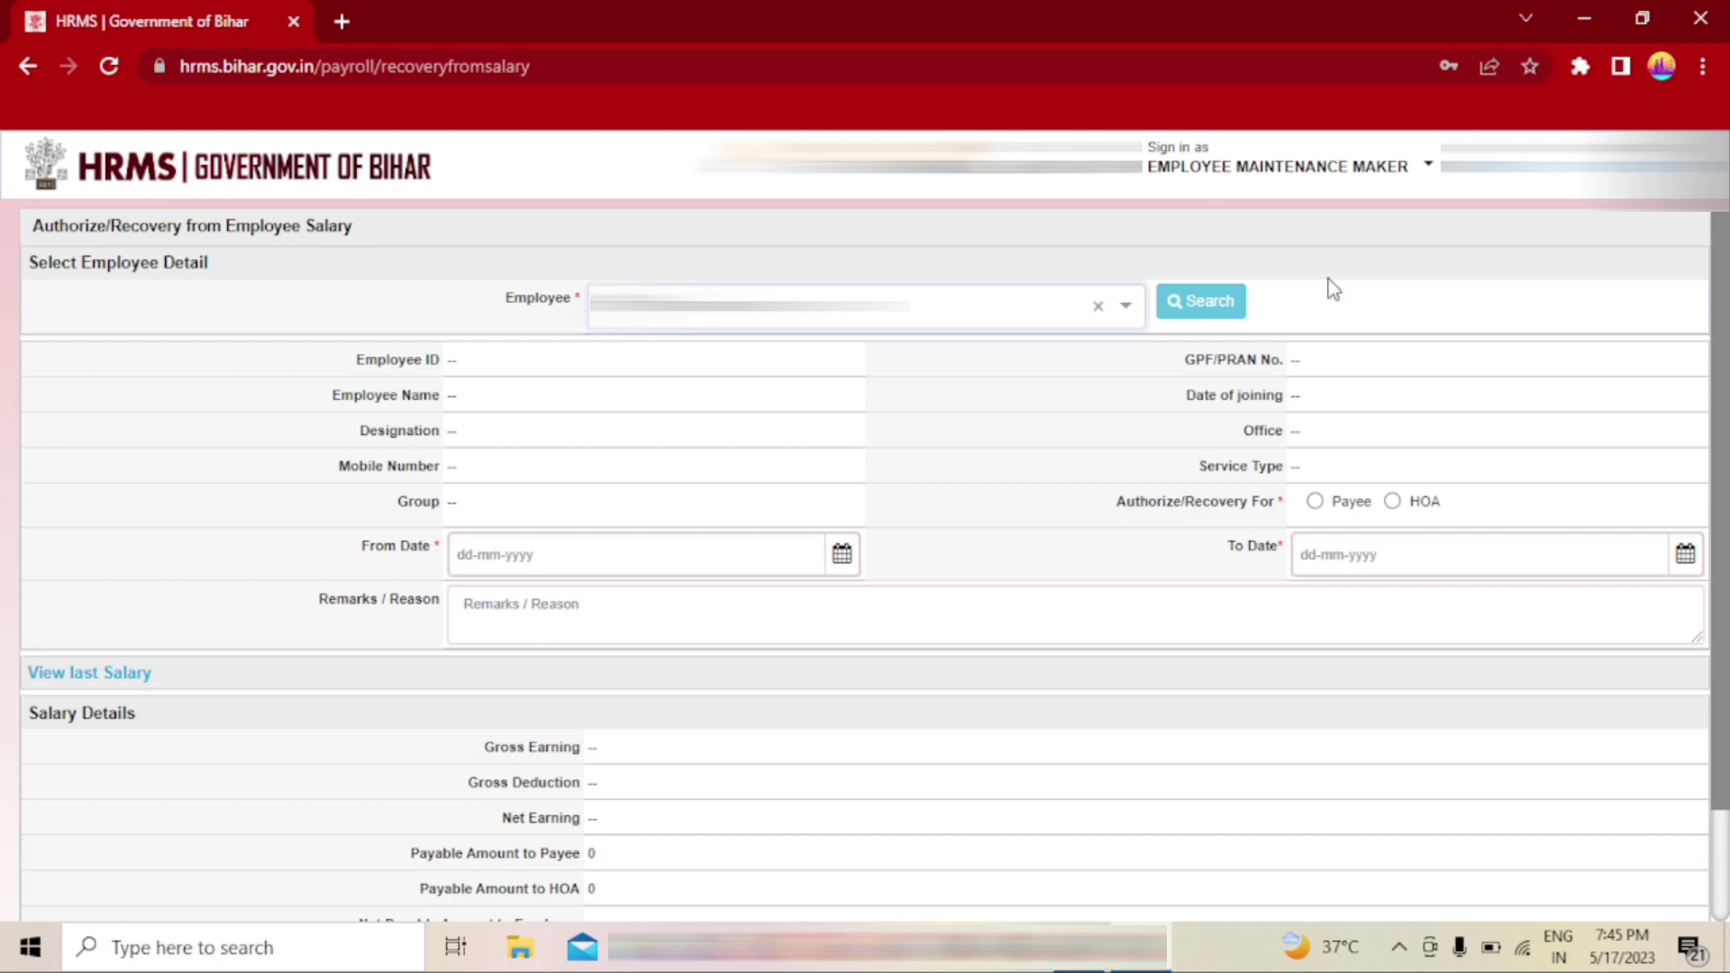
click(1205, 310)
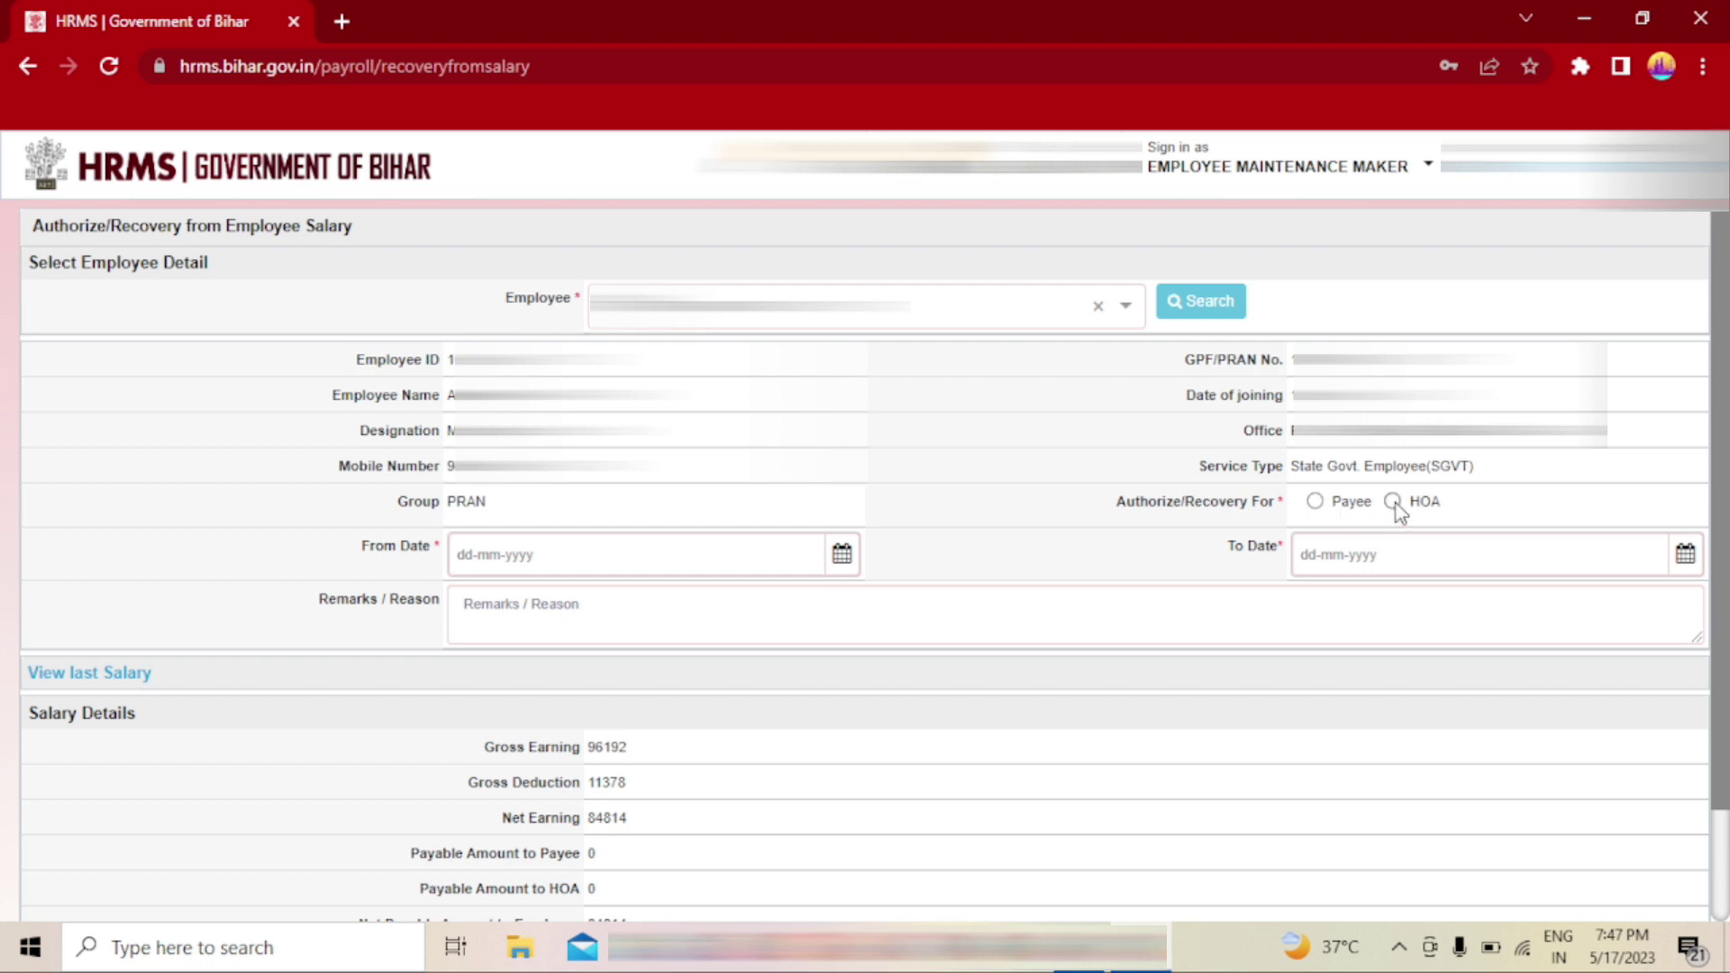
- Choose HOA as the recovery target and set From Date to 01-02-2023
click(1393, 502)
click(843, 554)
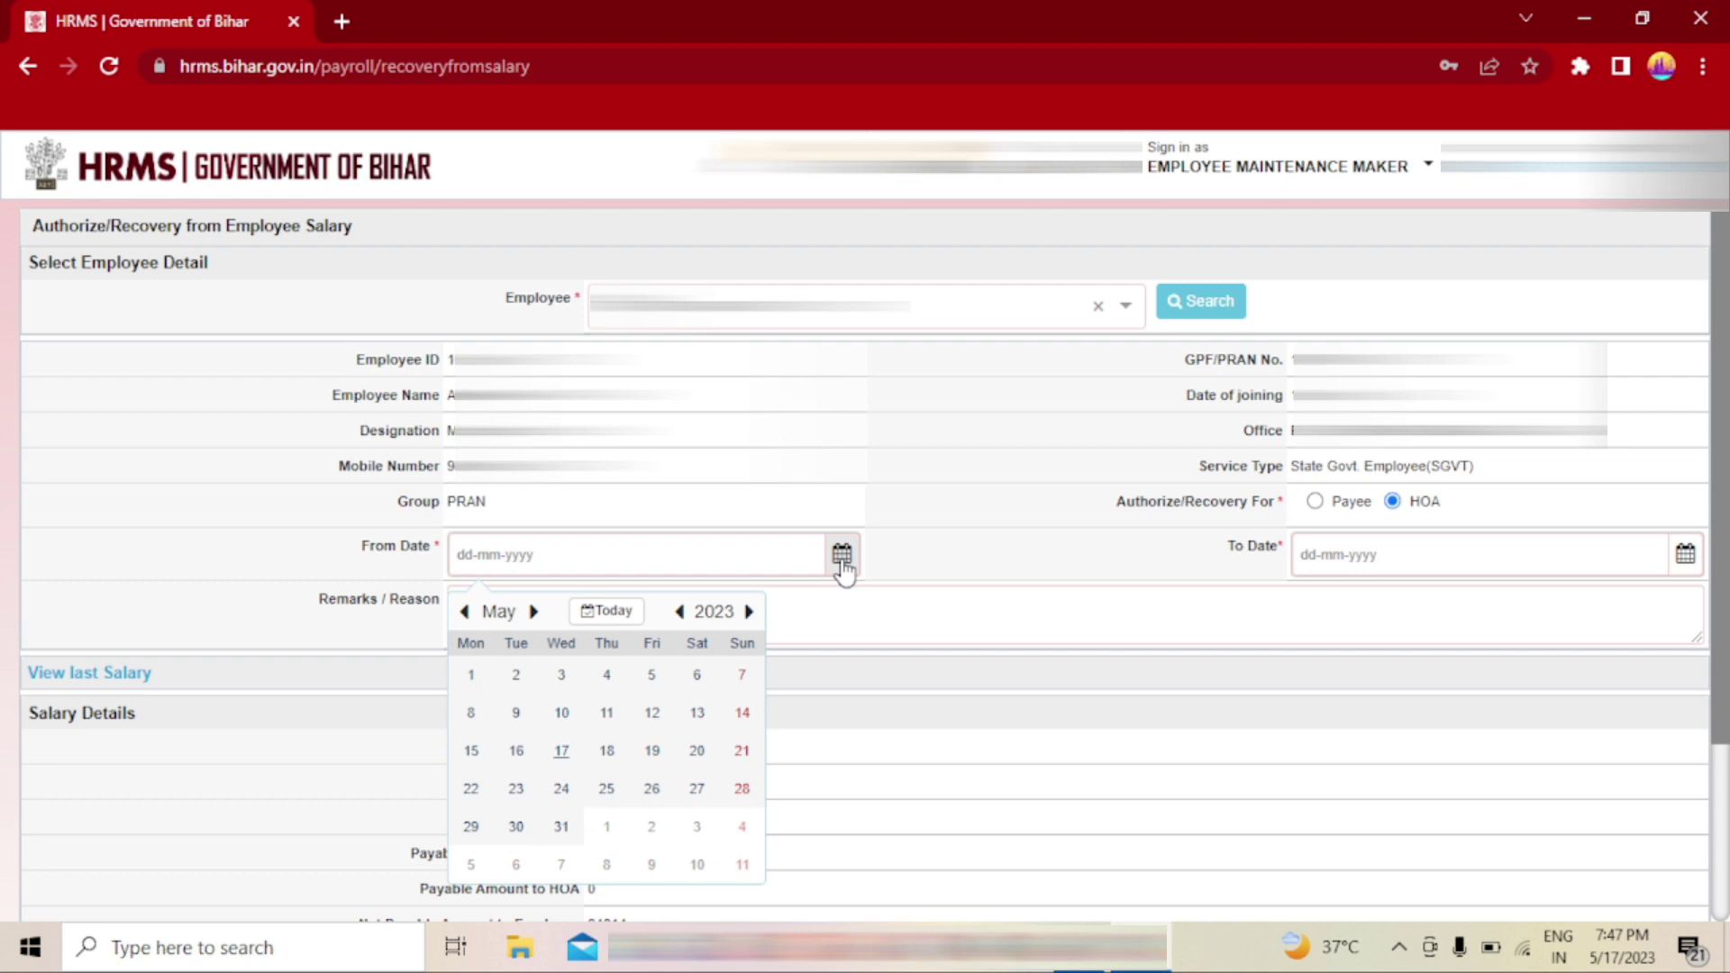
click(501, 616)
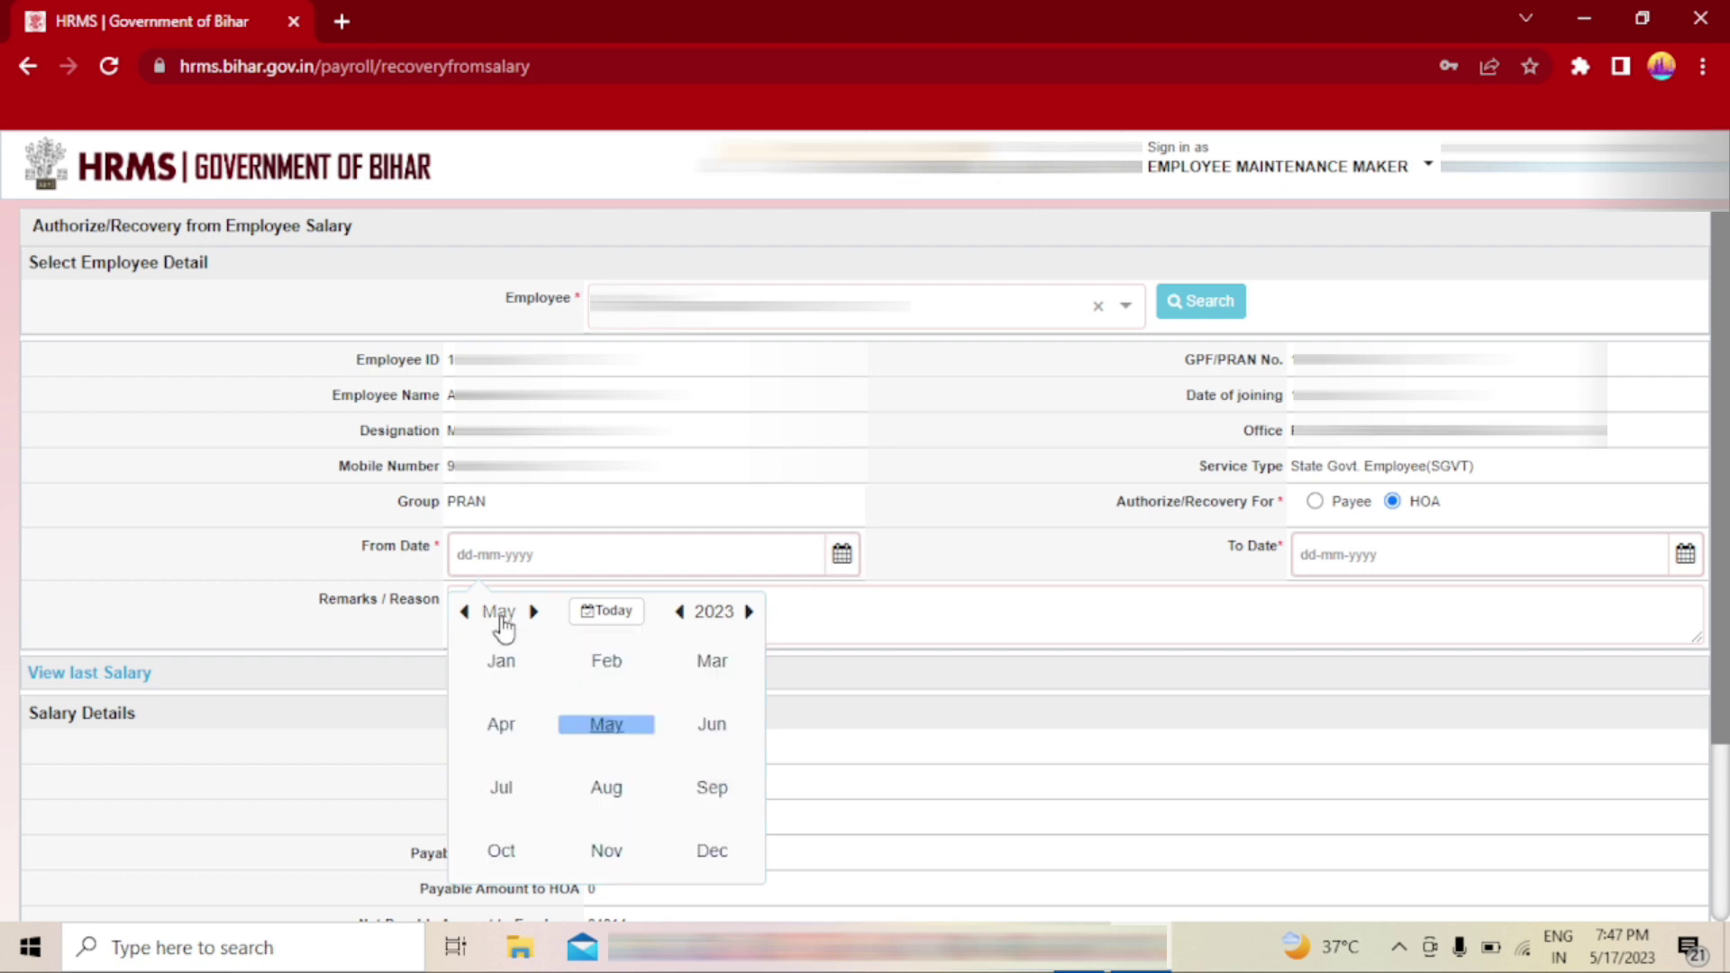
click(613, 678)
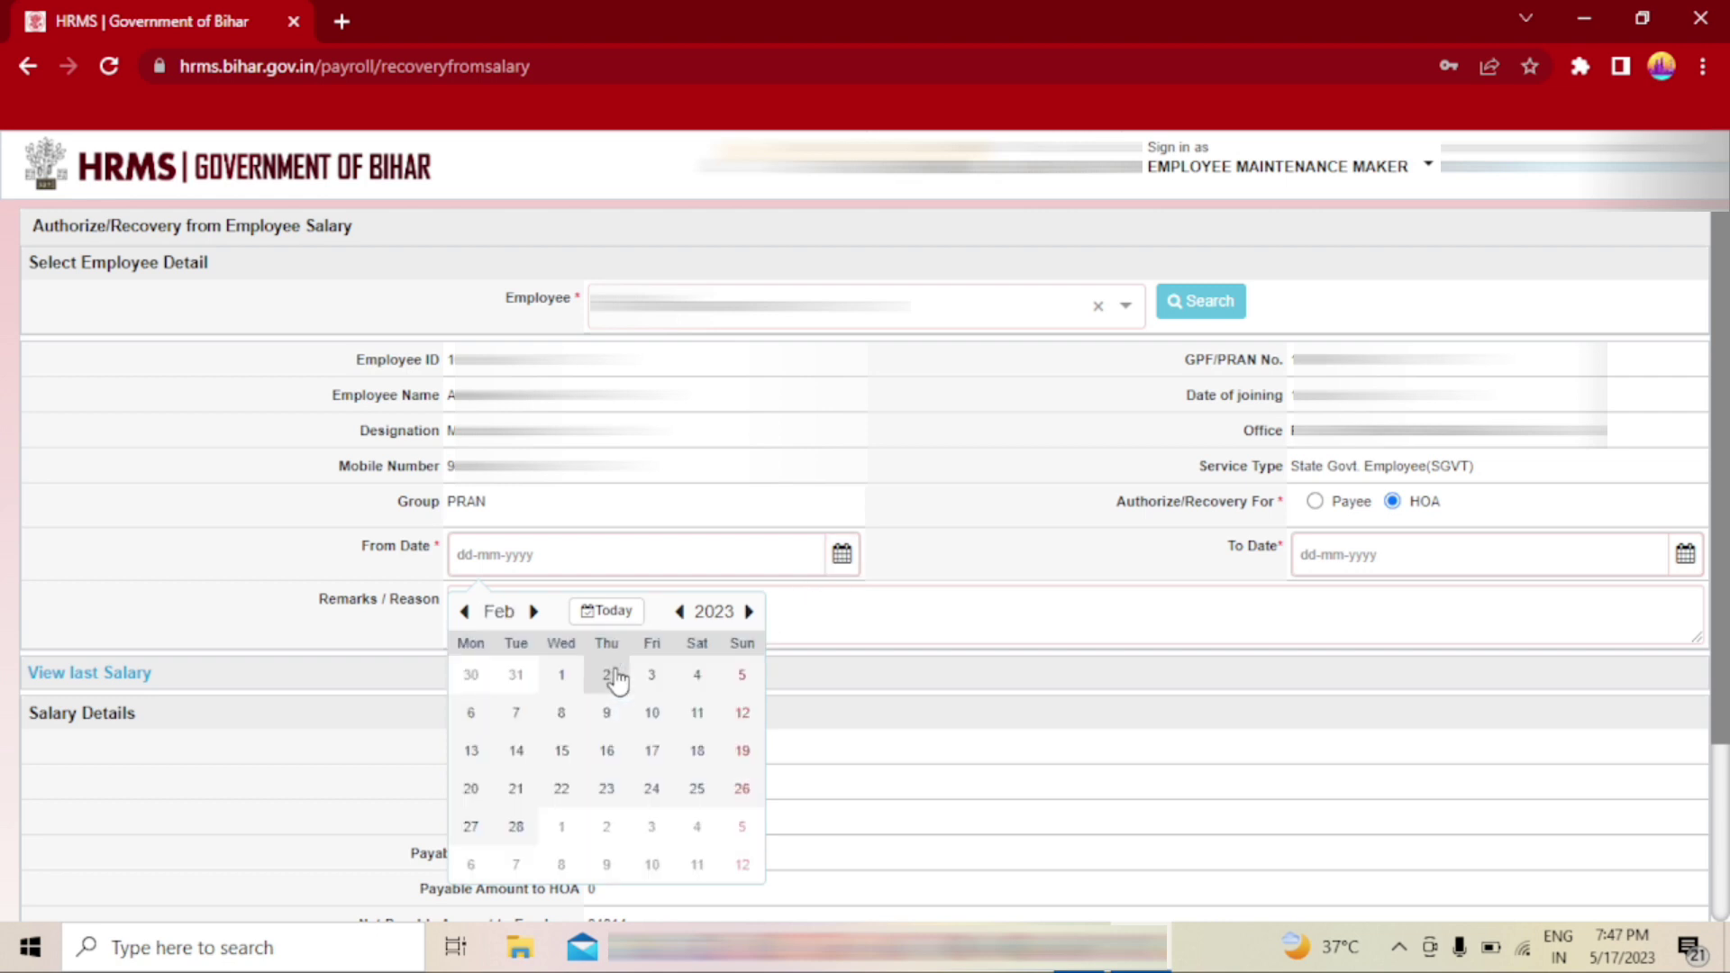
click(565, 676)
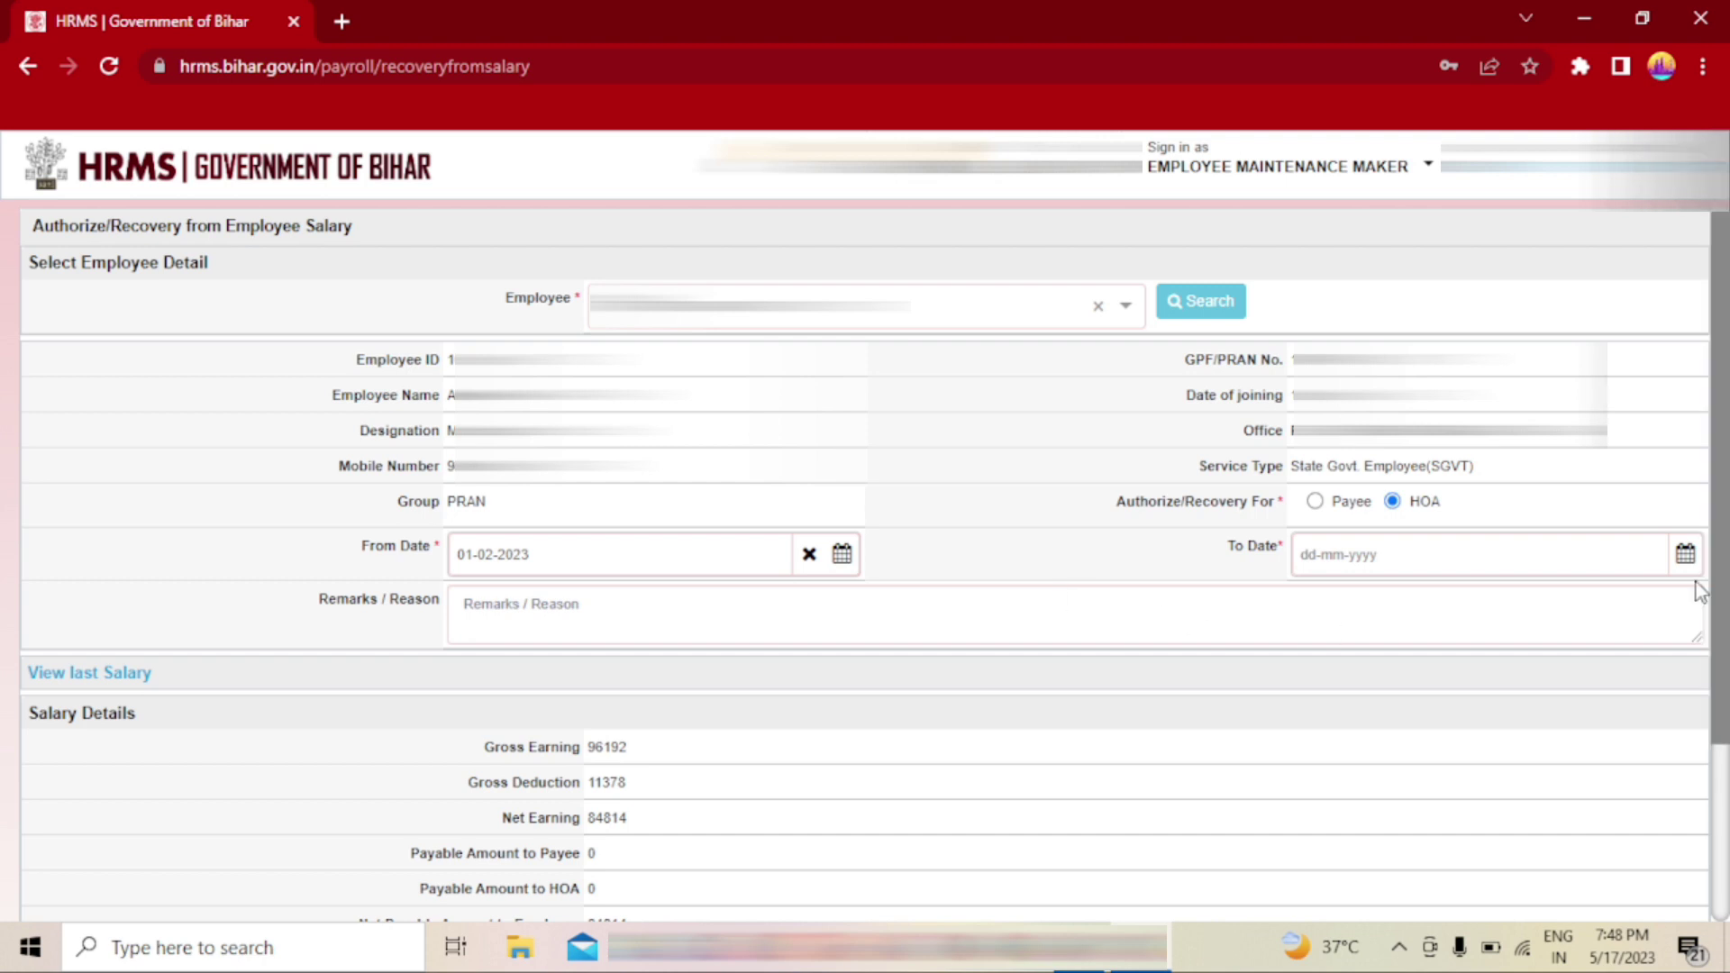
- Set the recovery To Date to 31-05-2023
click(1686, 556)
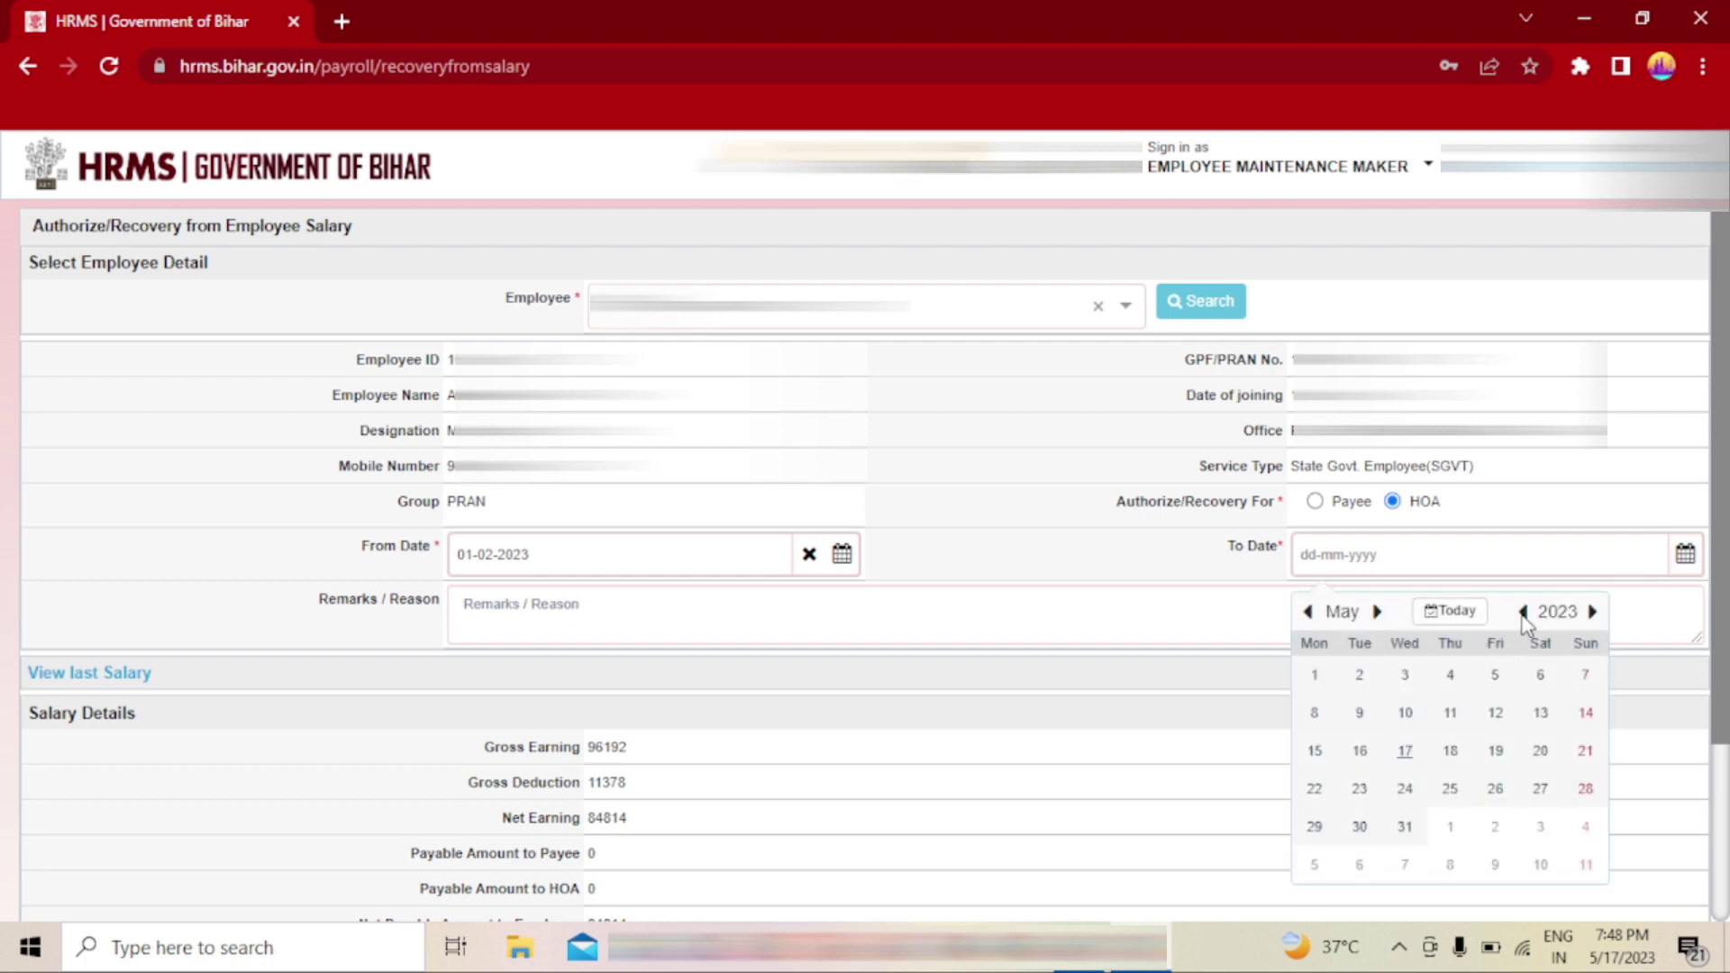
click(1343, 612)
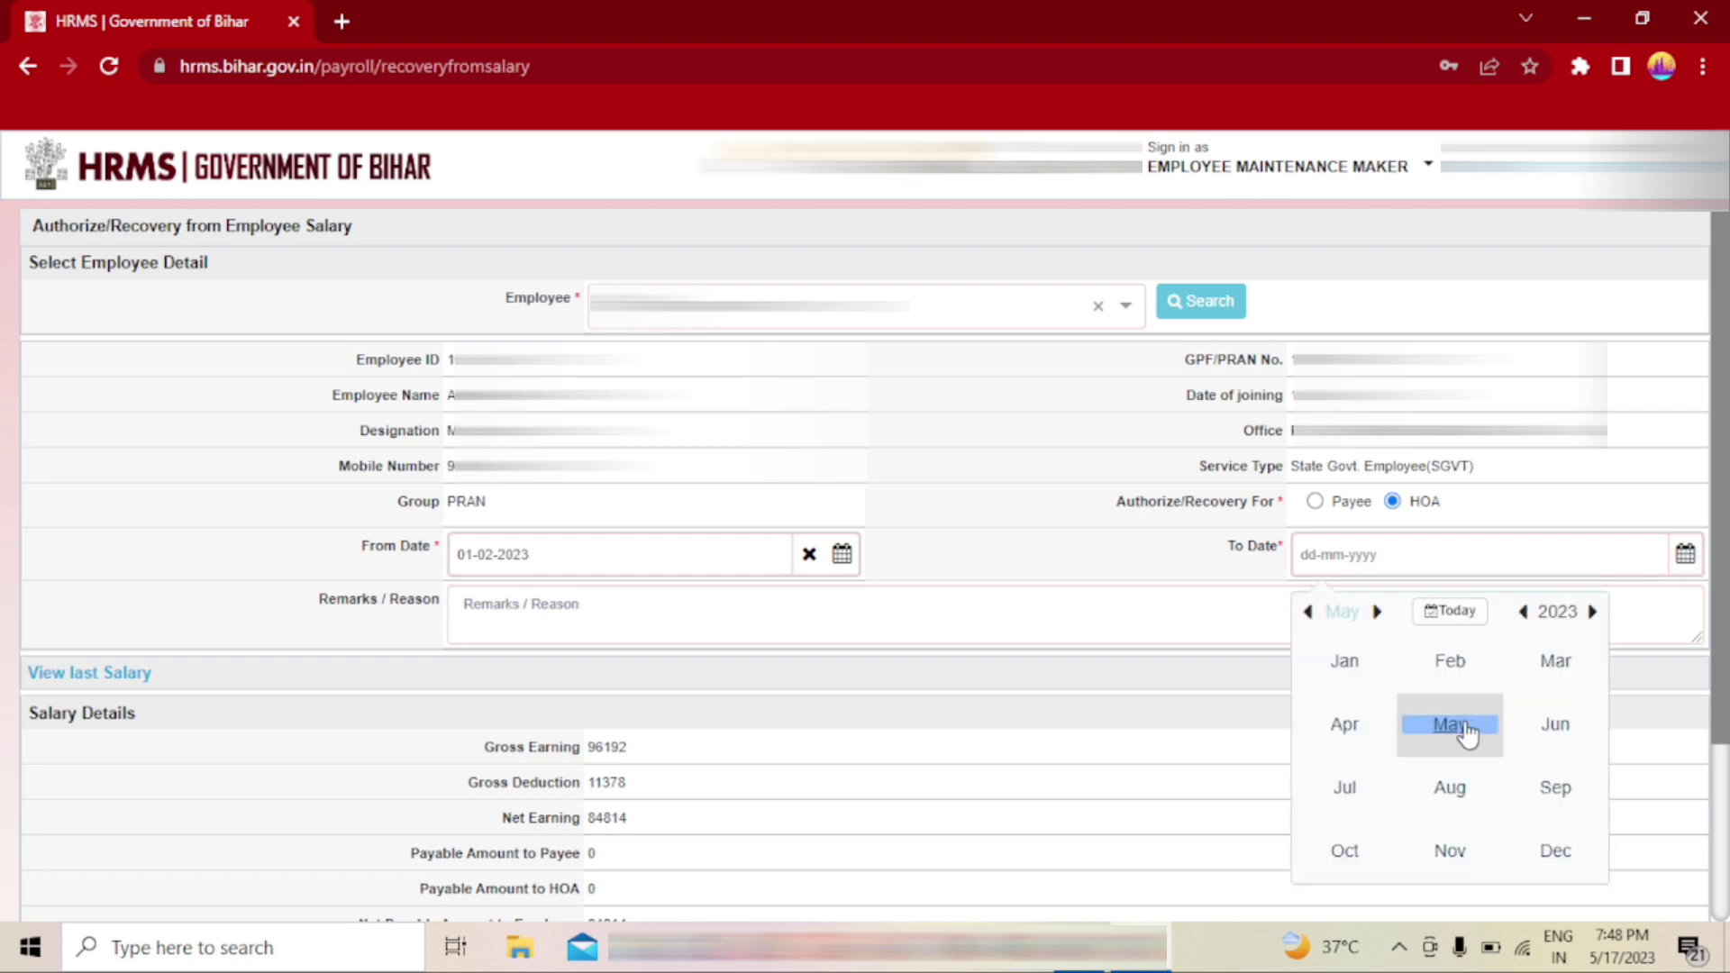
click(1460, 728)
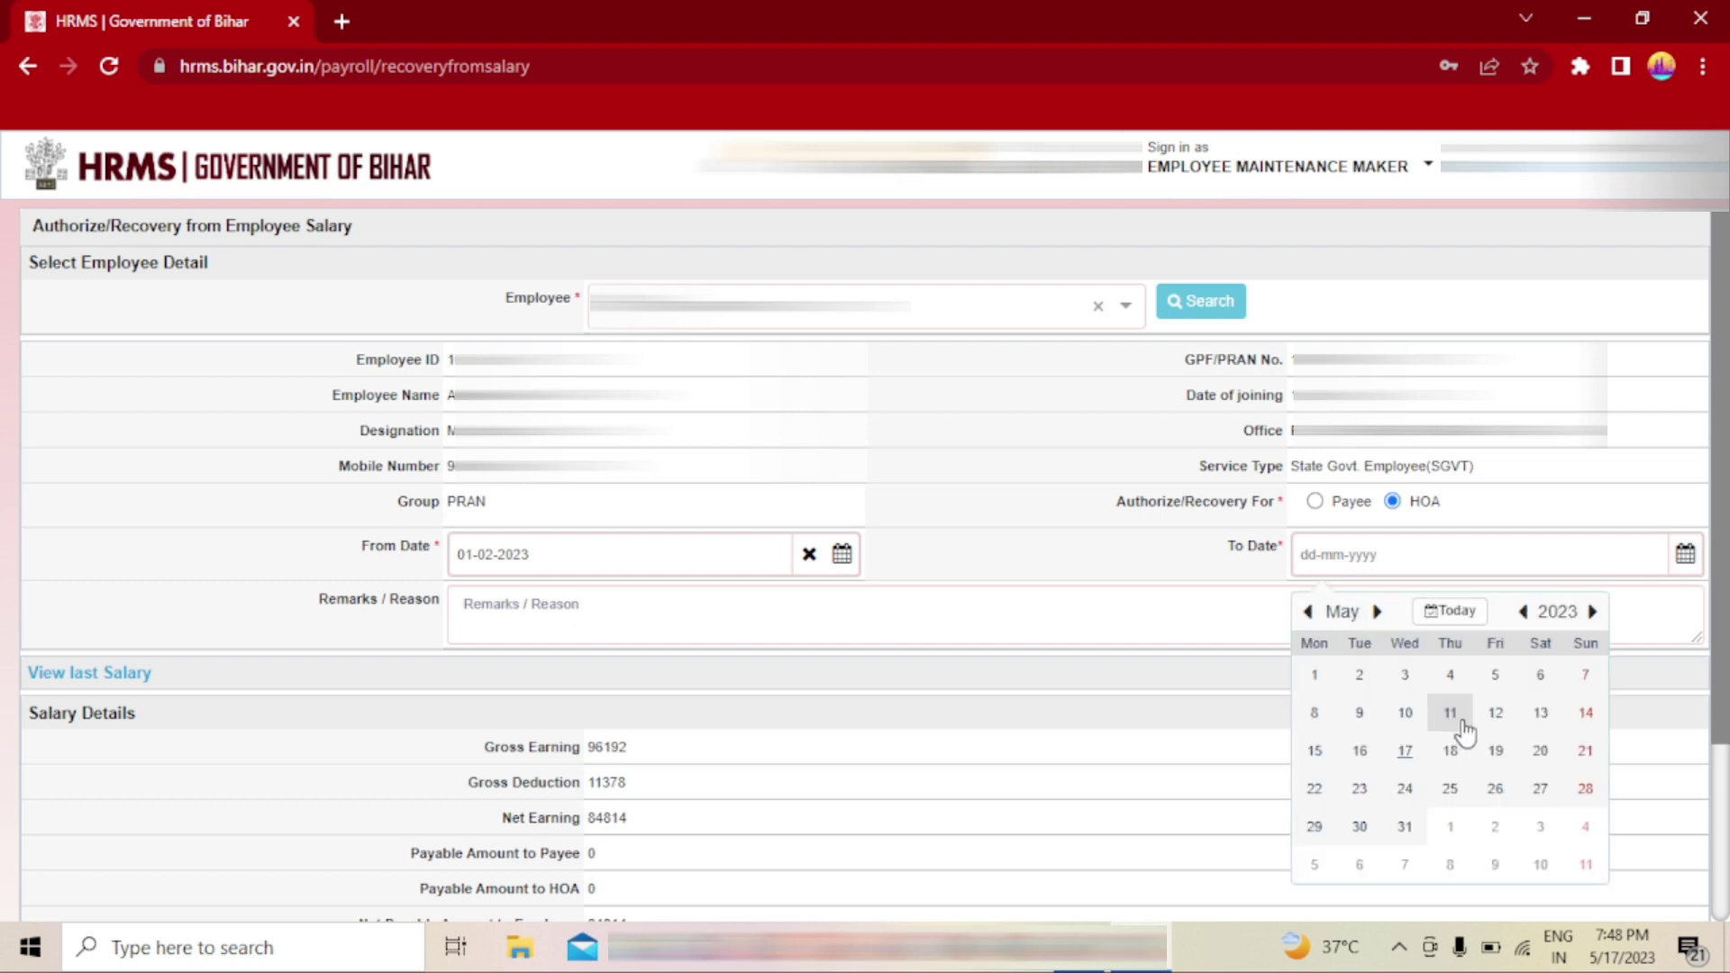
click(1405, 826)
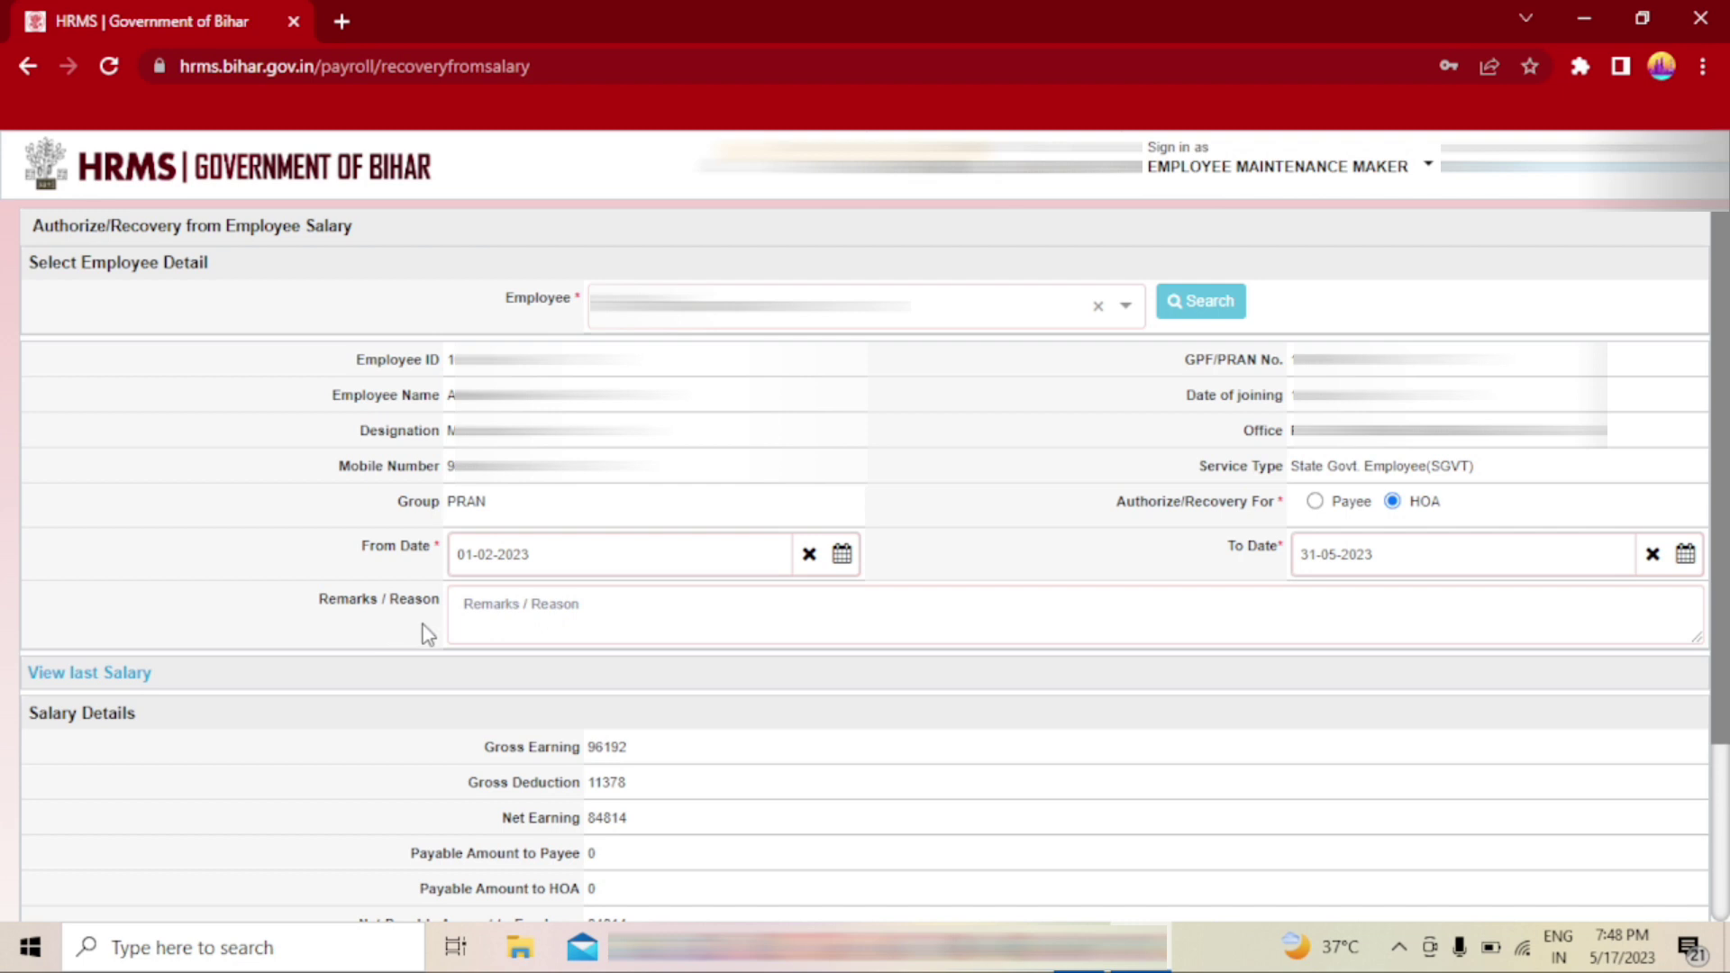
- Enter 'Extra salary payment' in the Remarks / Reason box
click(641, 610)
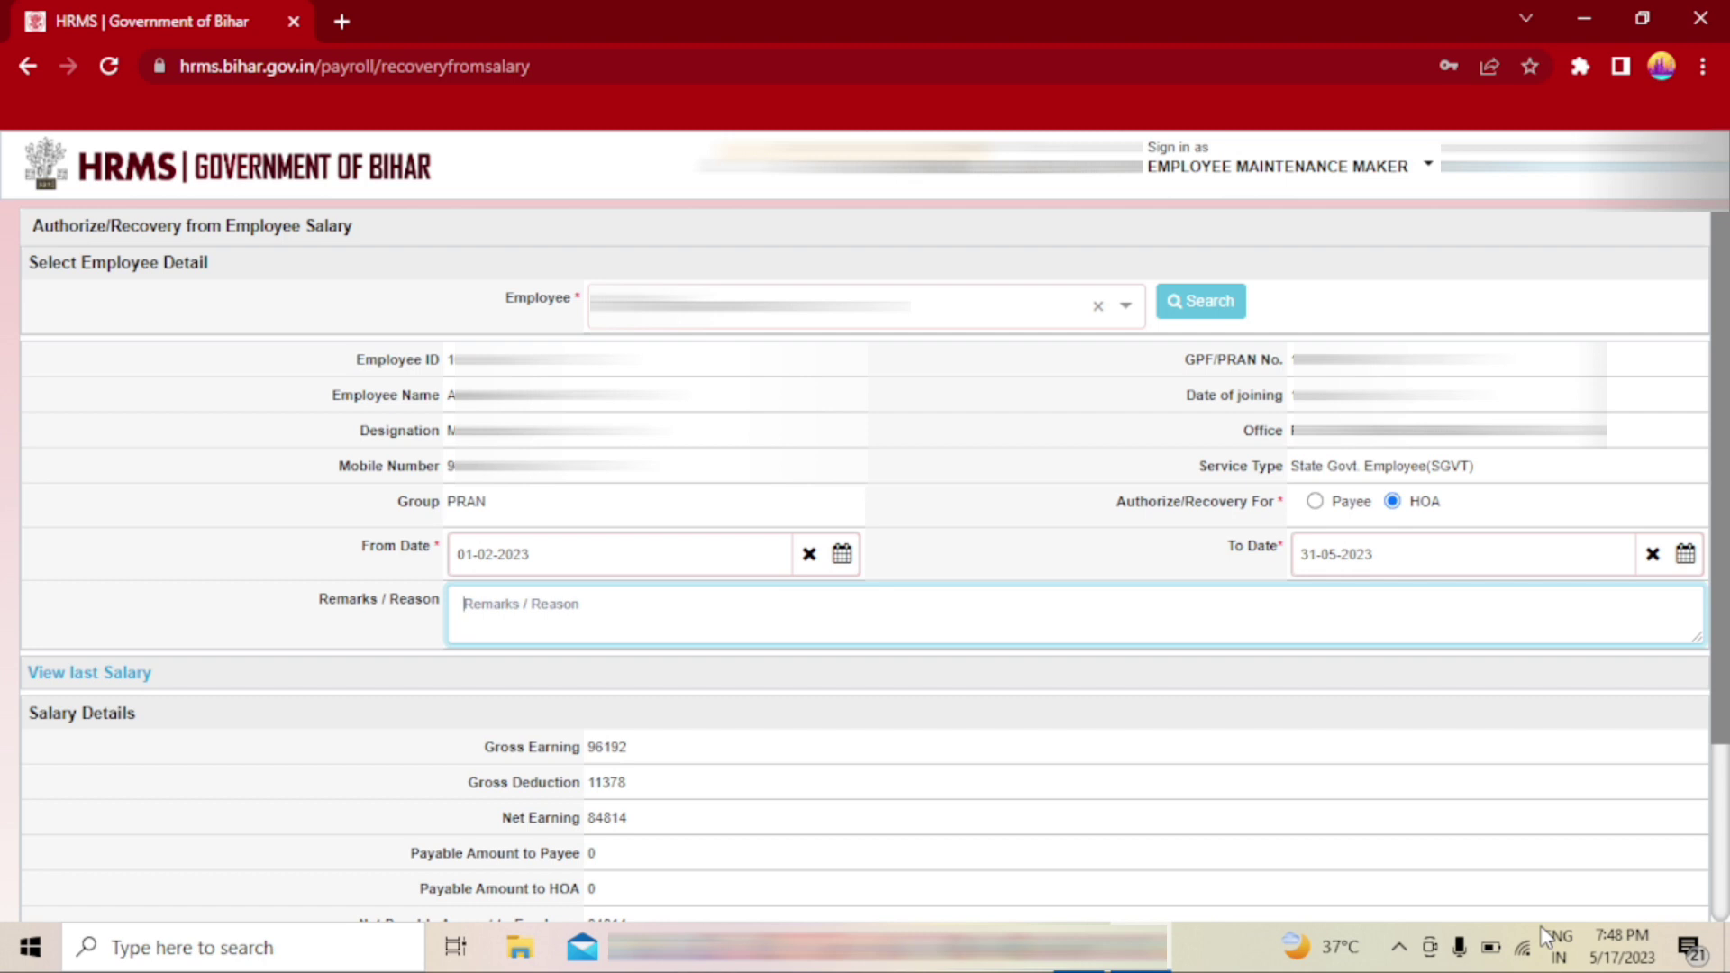
text(S)
text(a)
text(xes)
key(BackSpace)
key(BackSpace)
key(BackSpace)
key(BackSpace)
key(BackSpace)
text(E)
text(x)
text(tra)
text( sal)
text(ary )
text(pary)
key(BackSpace)
text(yment)
scroll(1323, 687, down, 3)
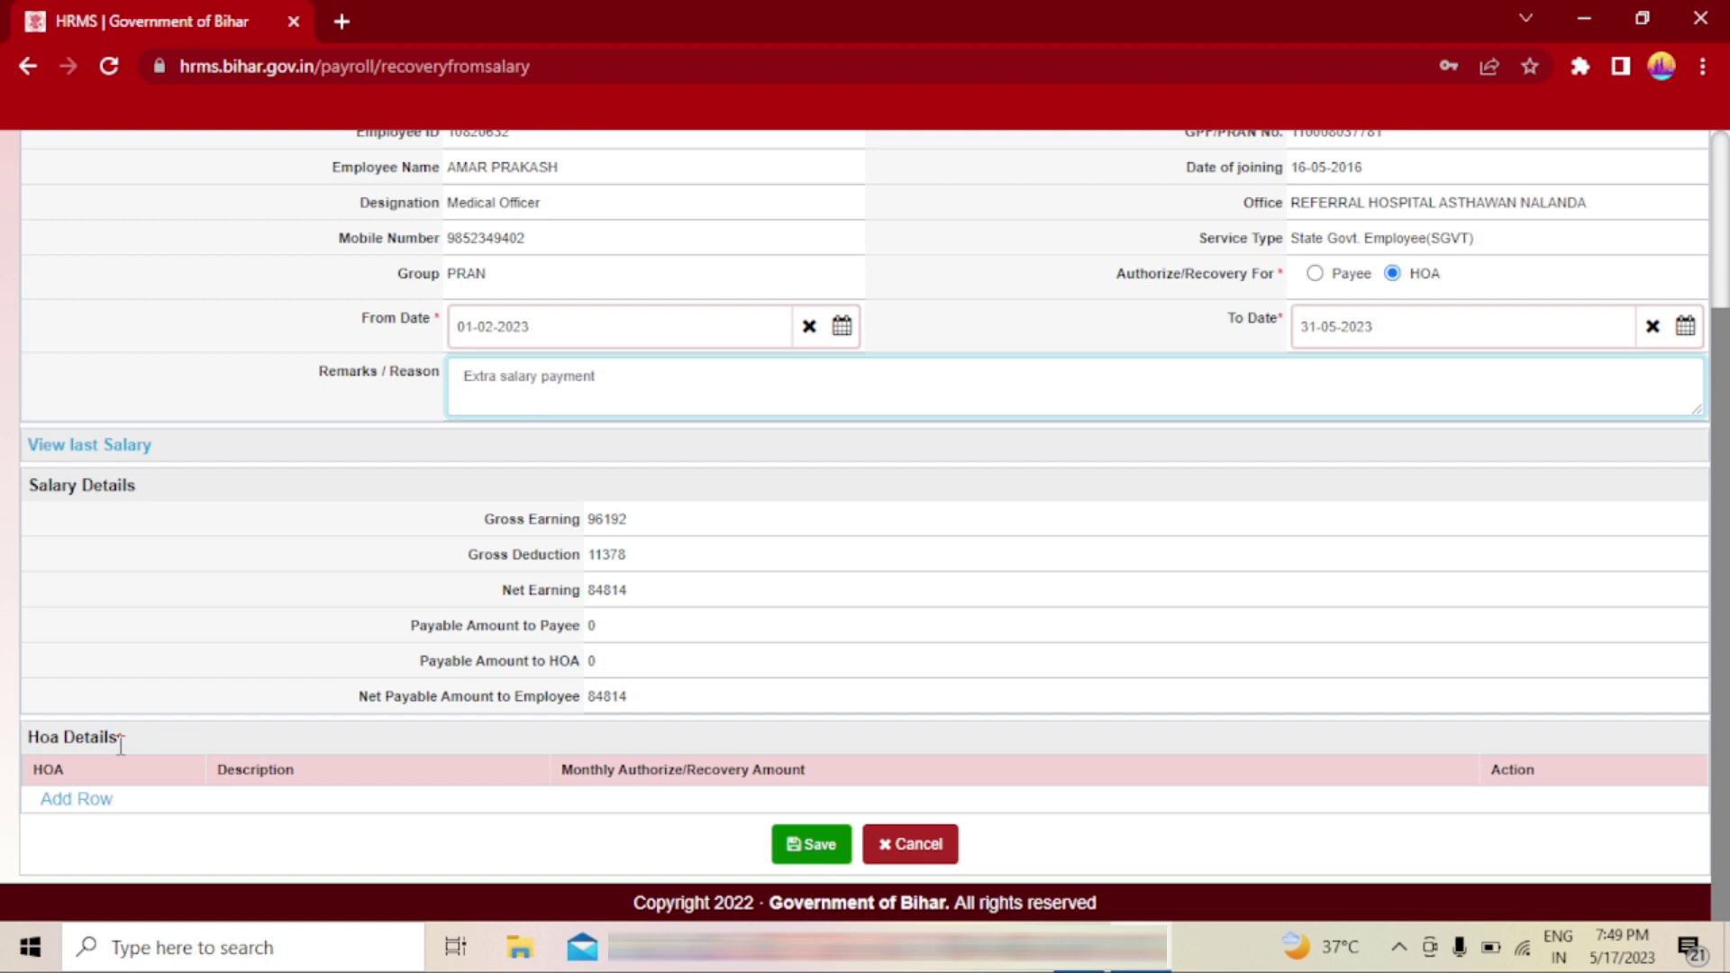
click(76, 800)
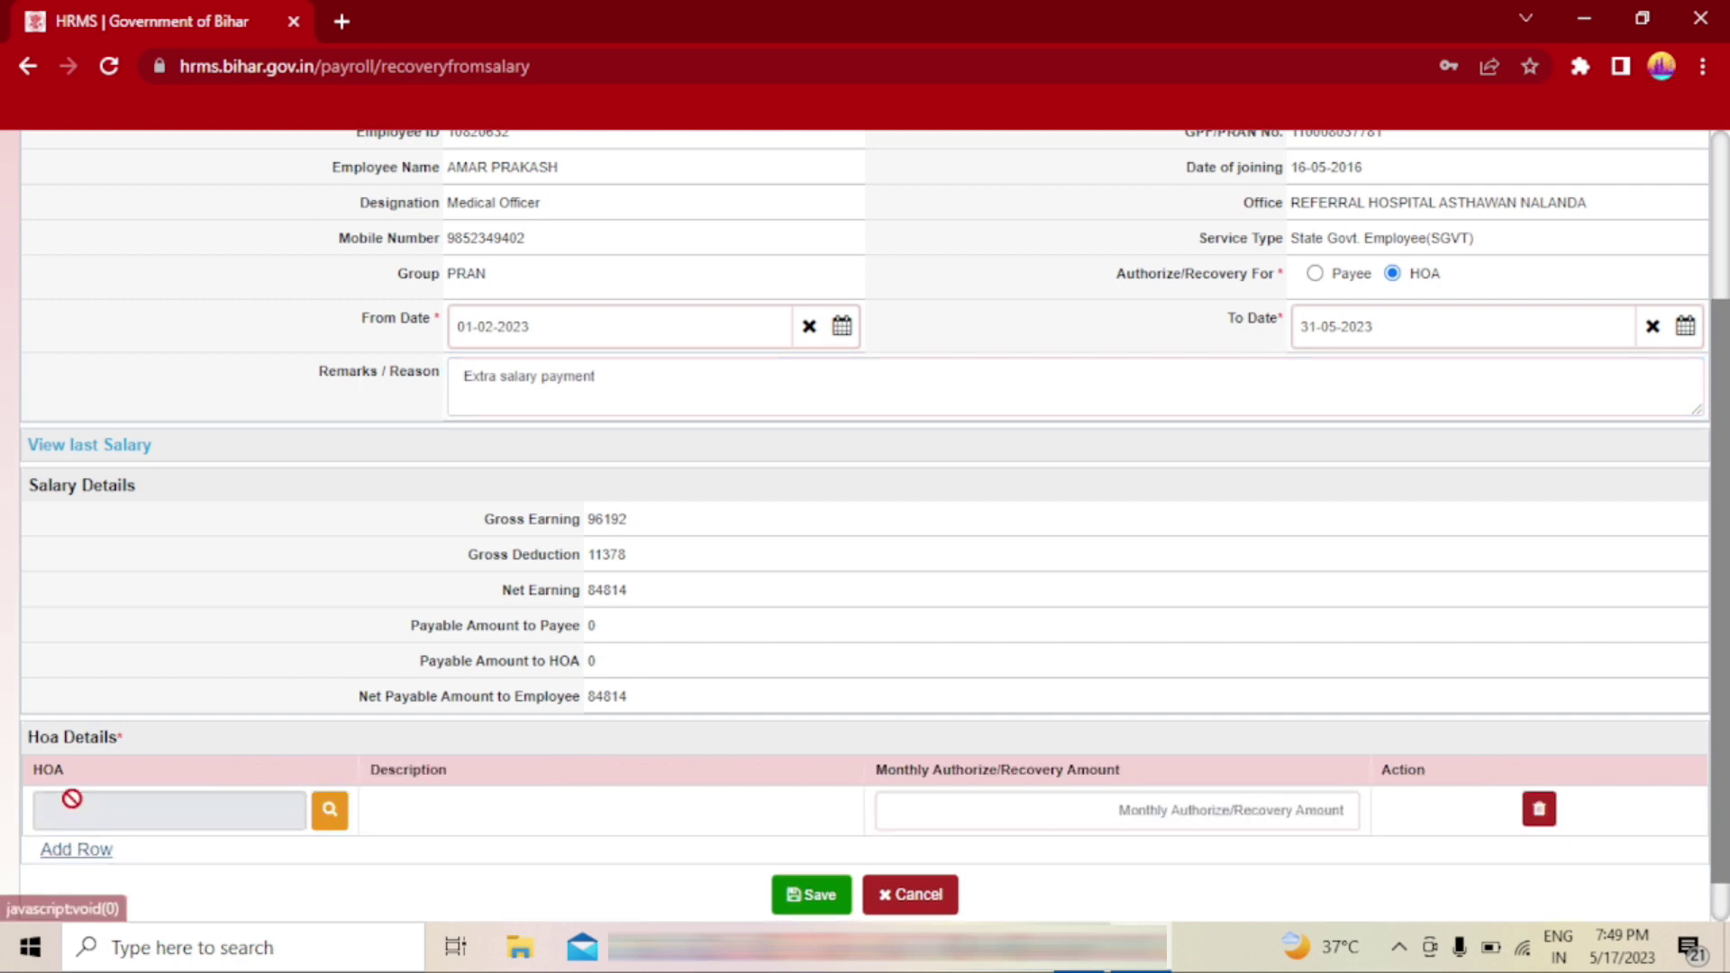
scroll(702, 647, down, 1)
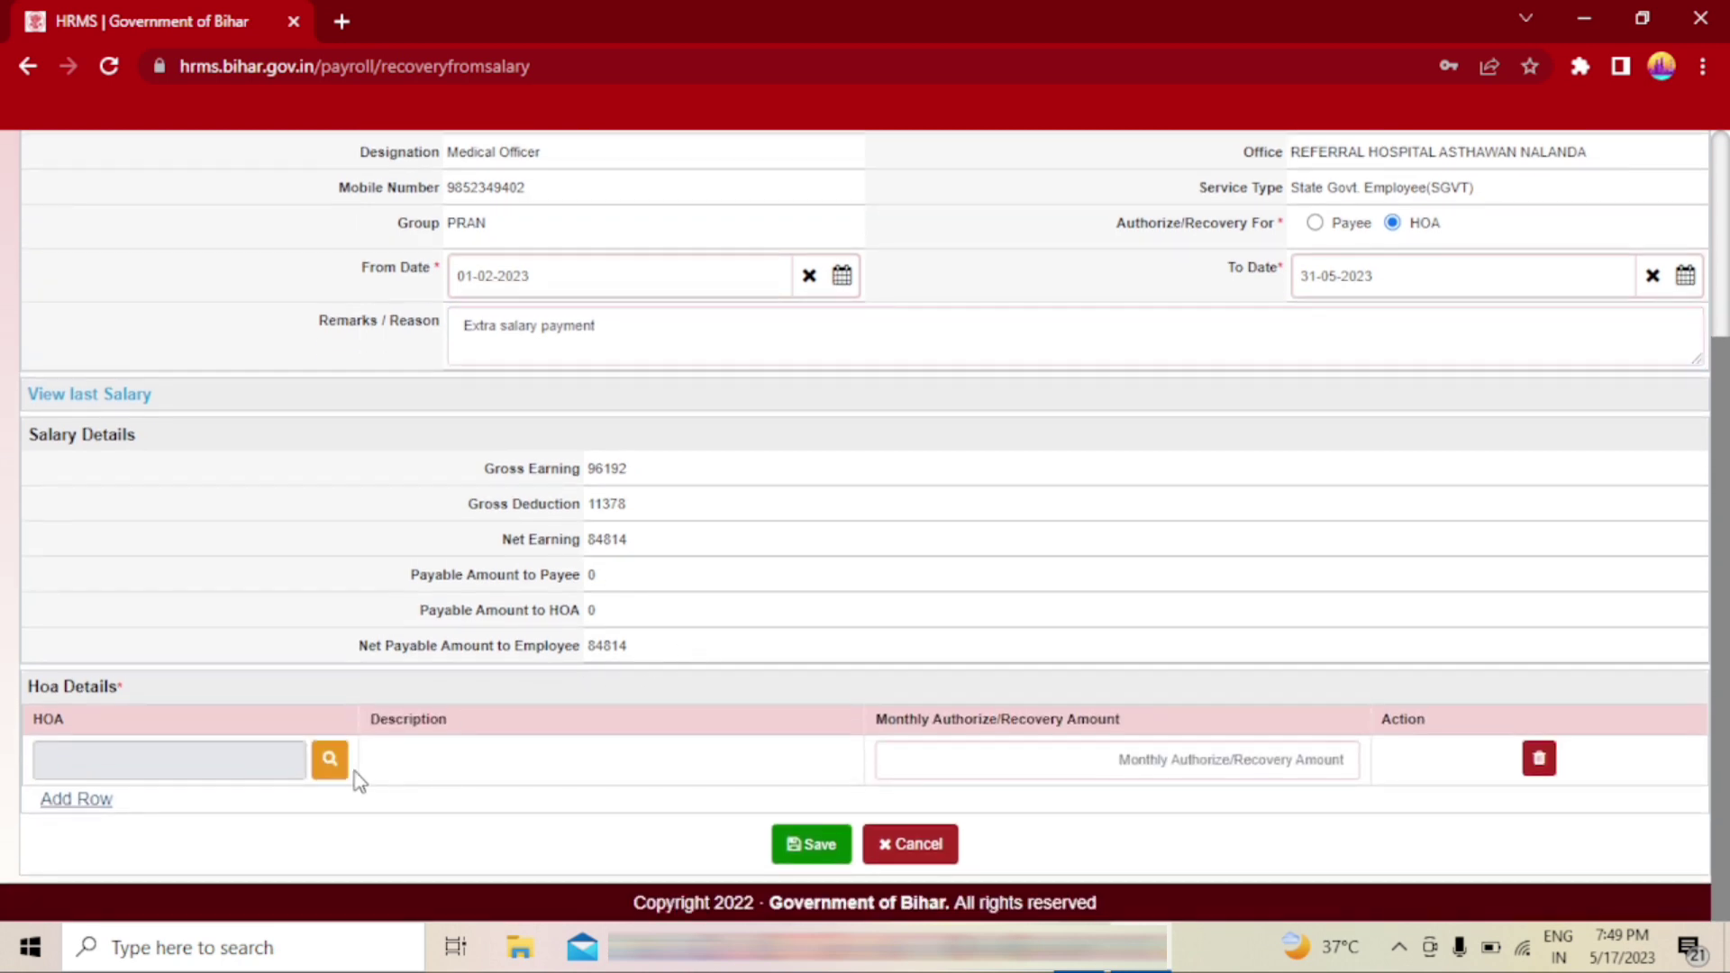
click(328, 762)
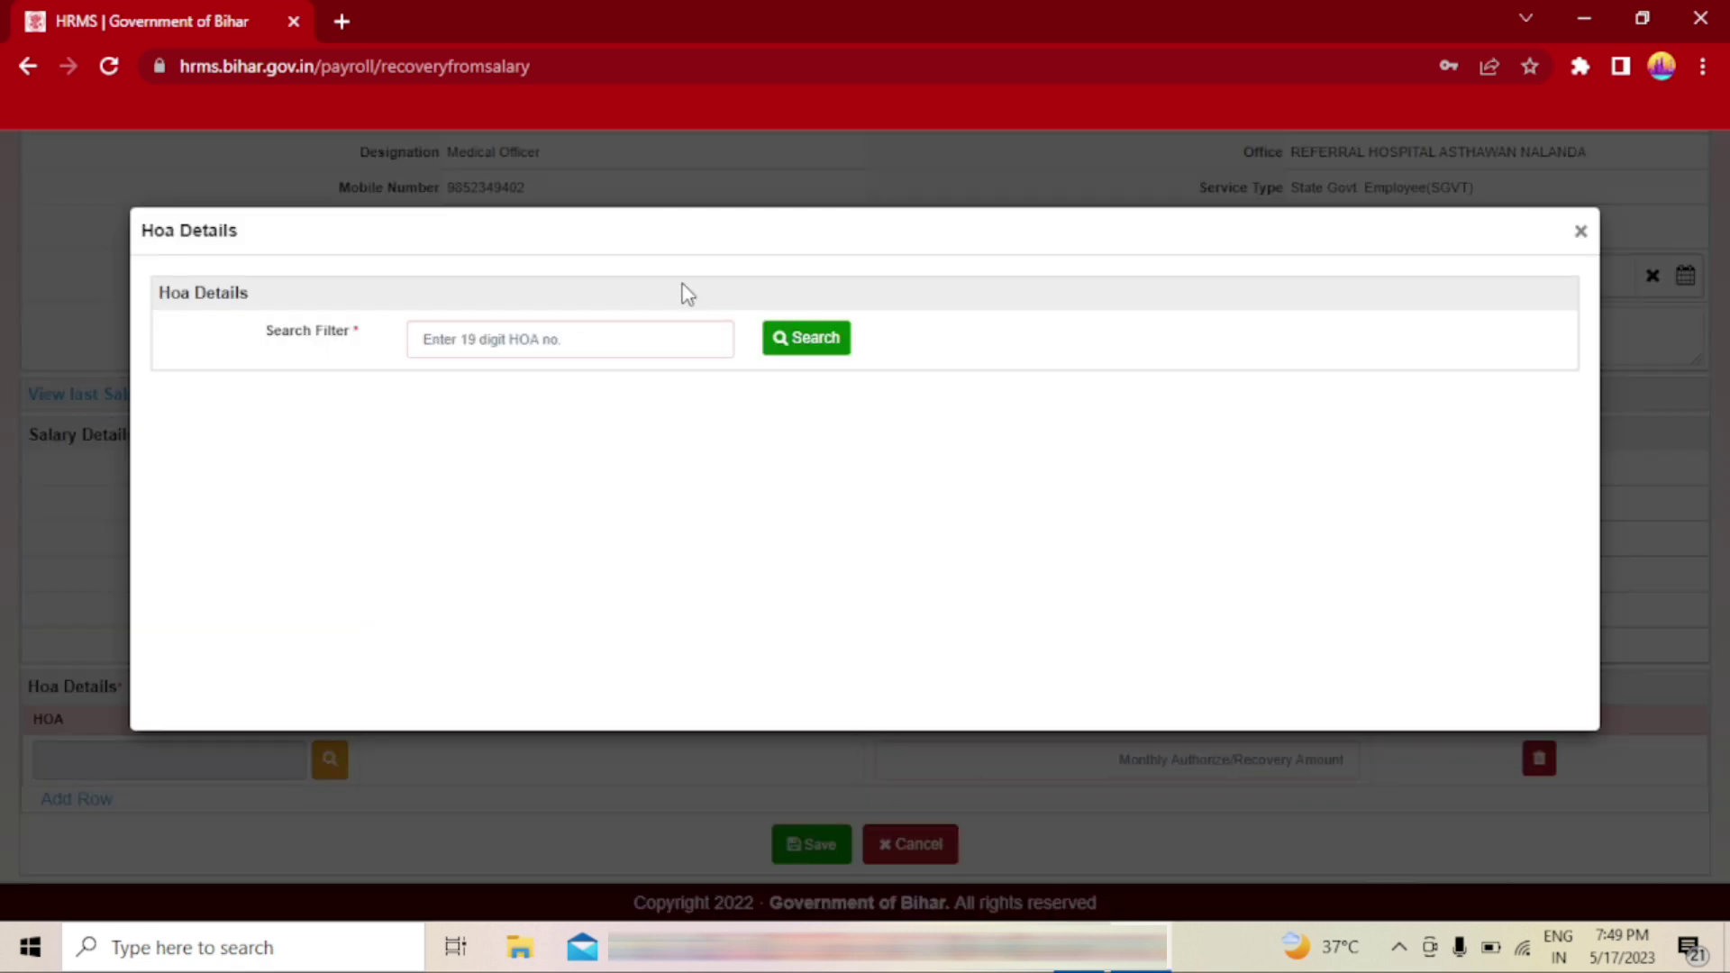
click(575, 335)
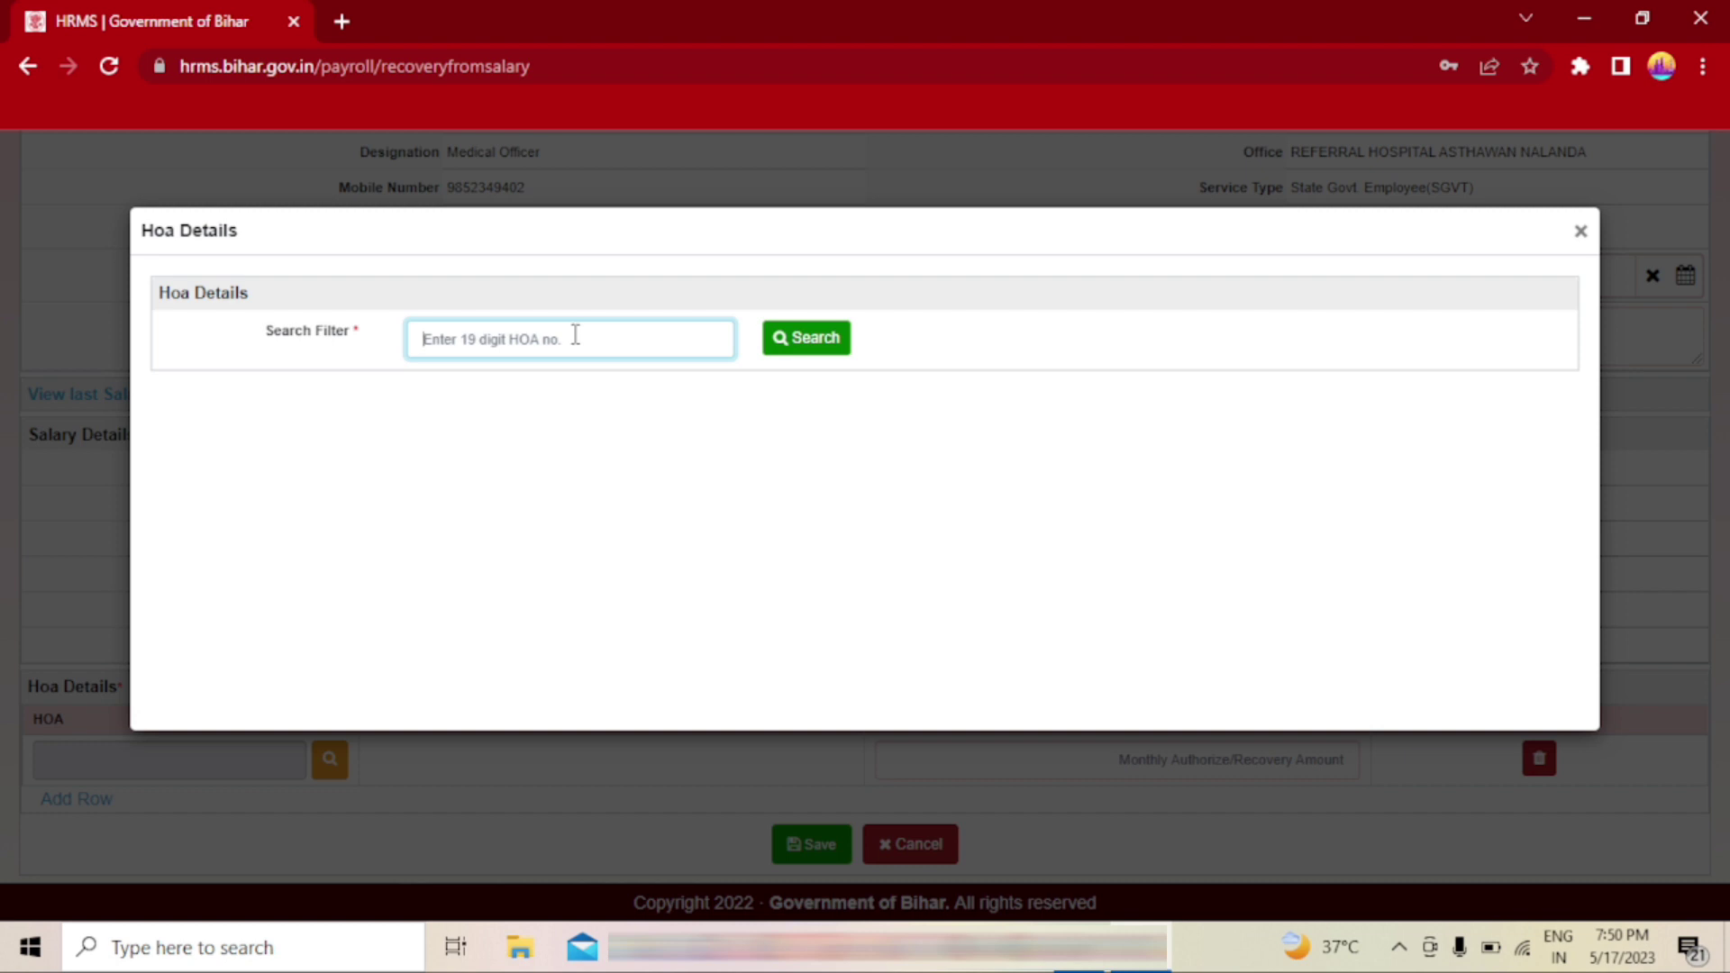
click(816, 341)
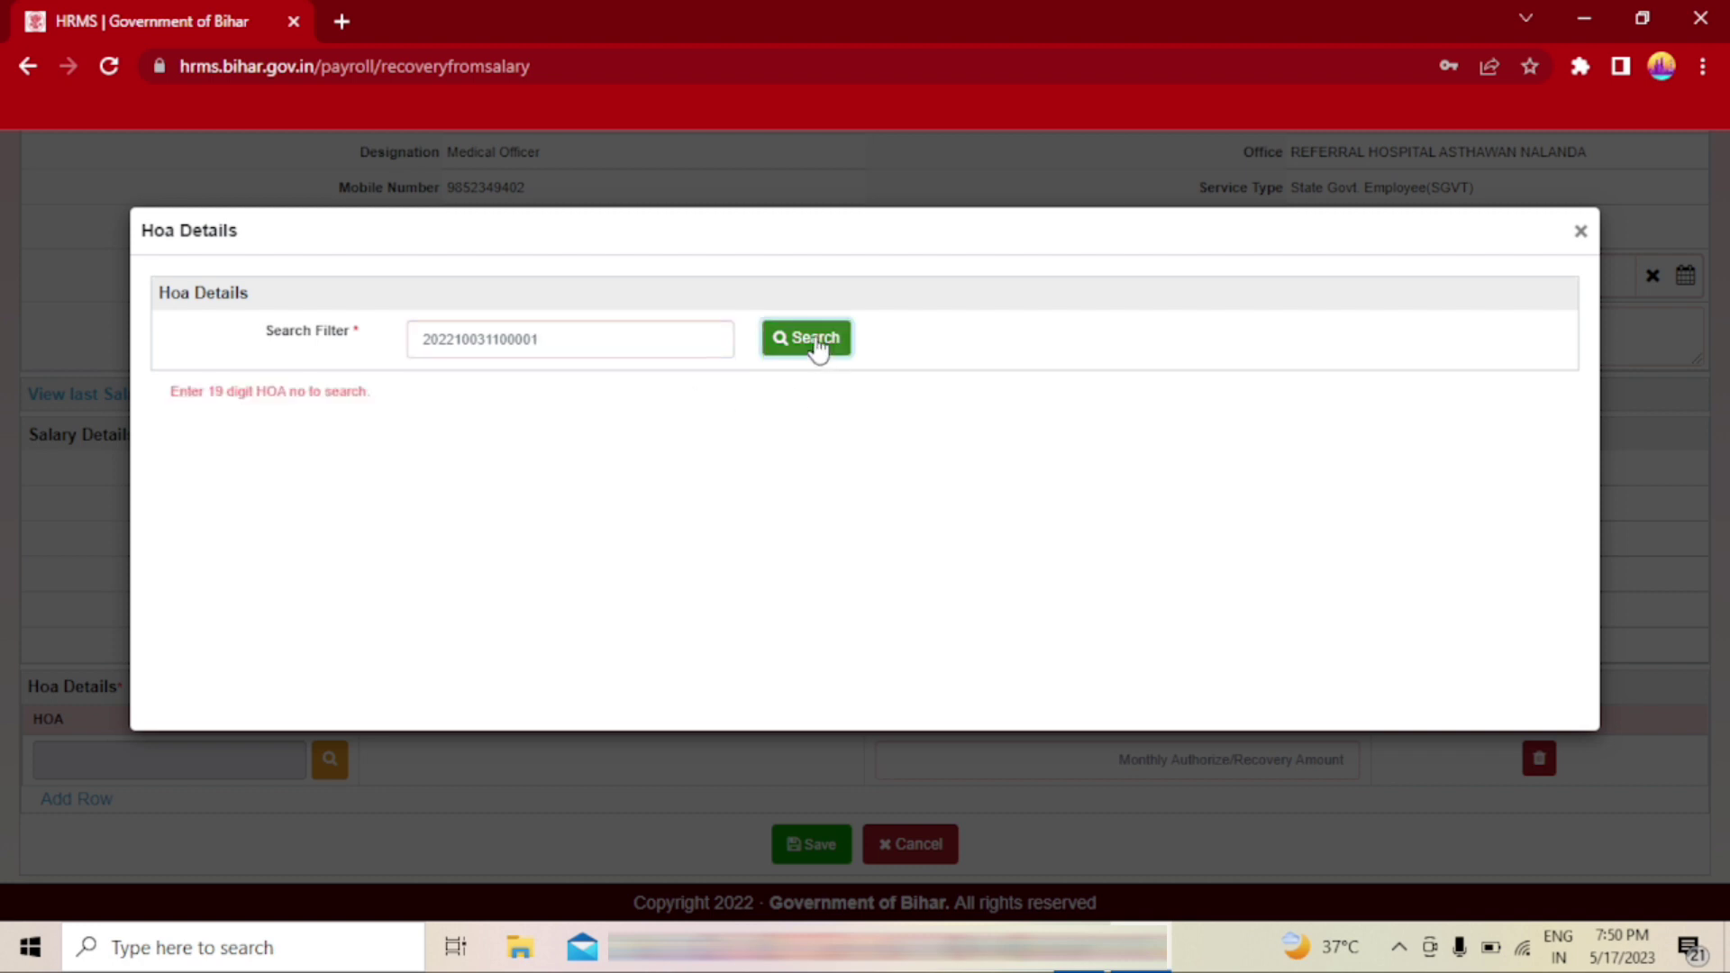
click(644, 341)
text(0101)
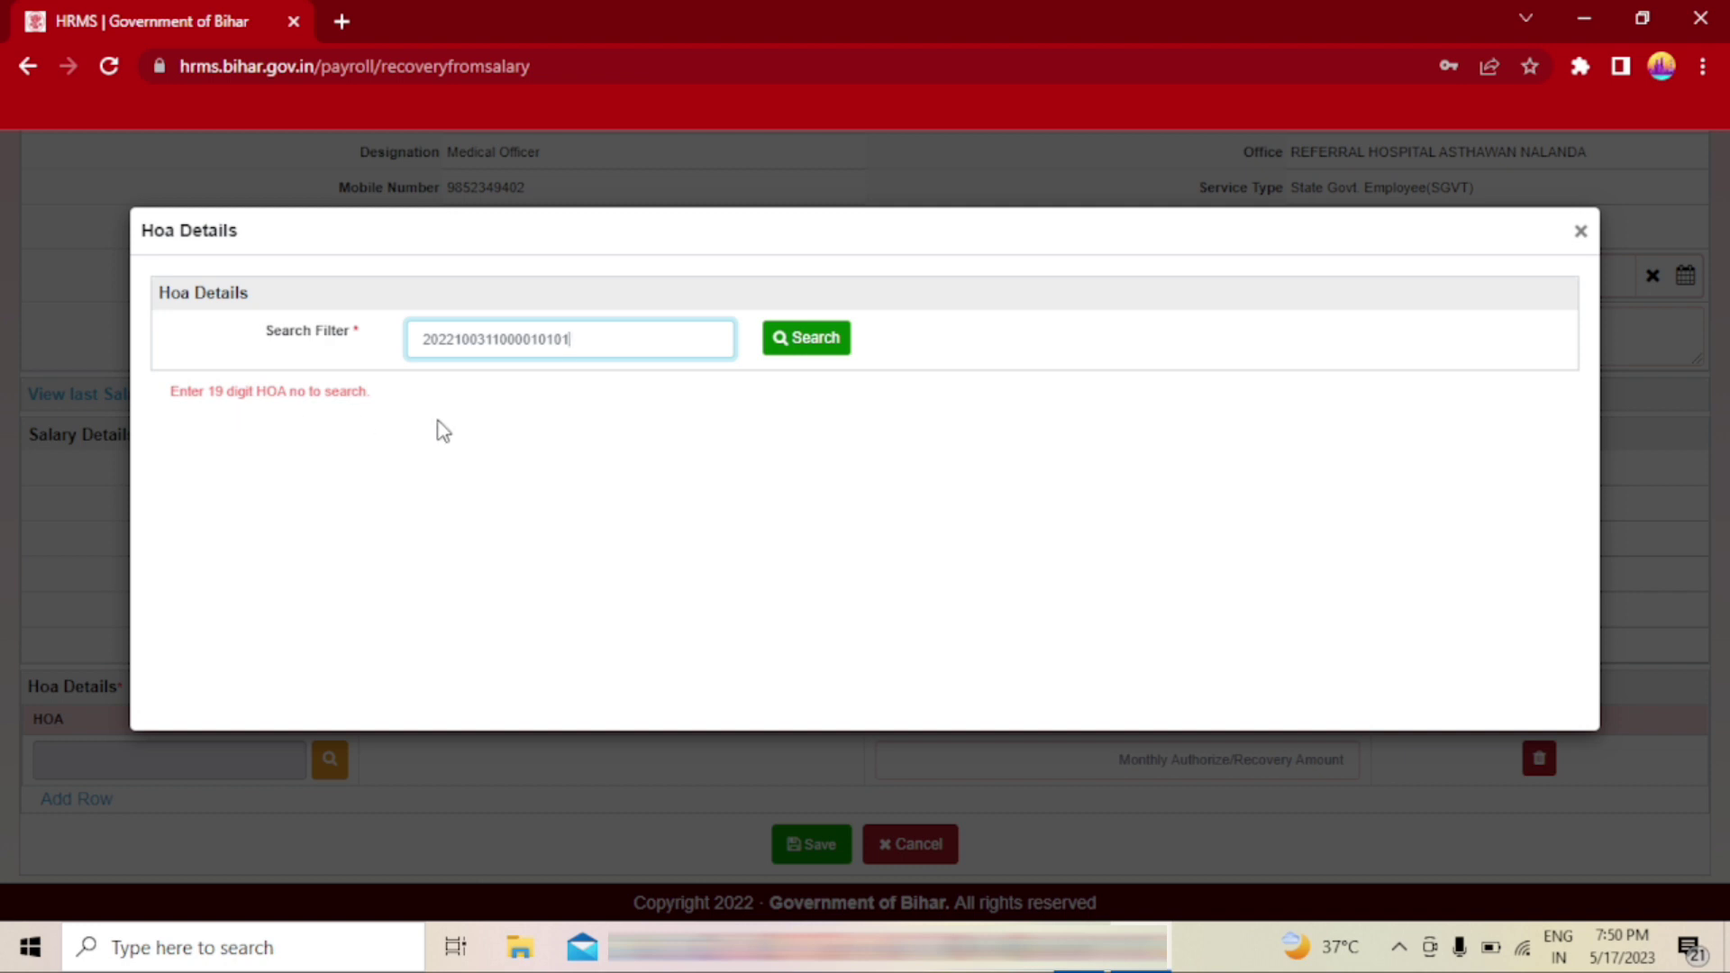
click(804, 346)
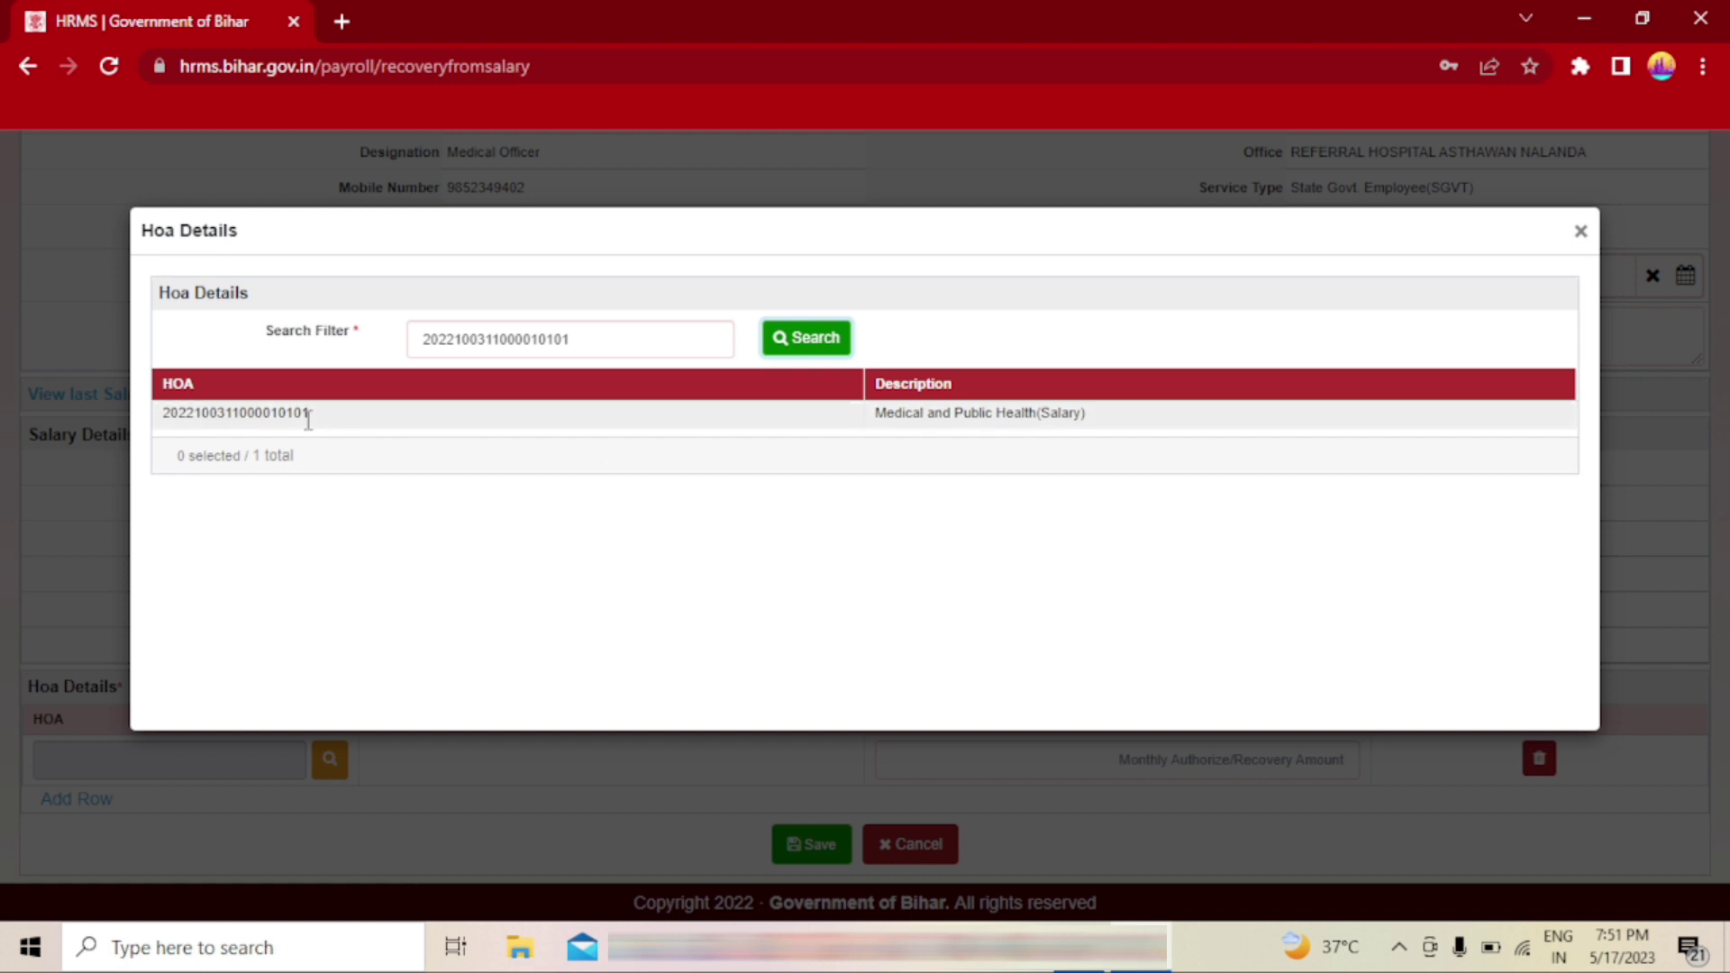
click(373, 415)
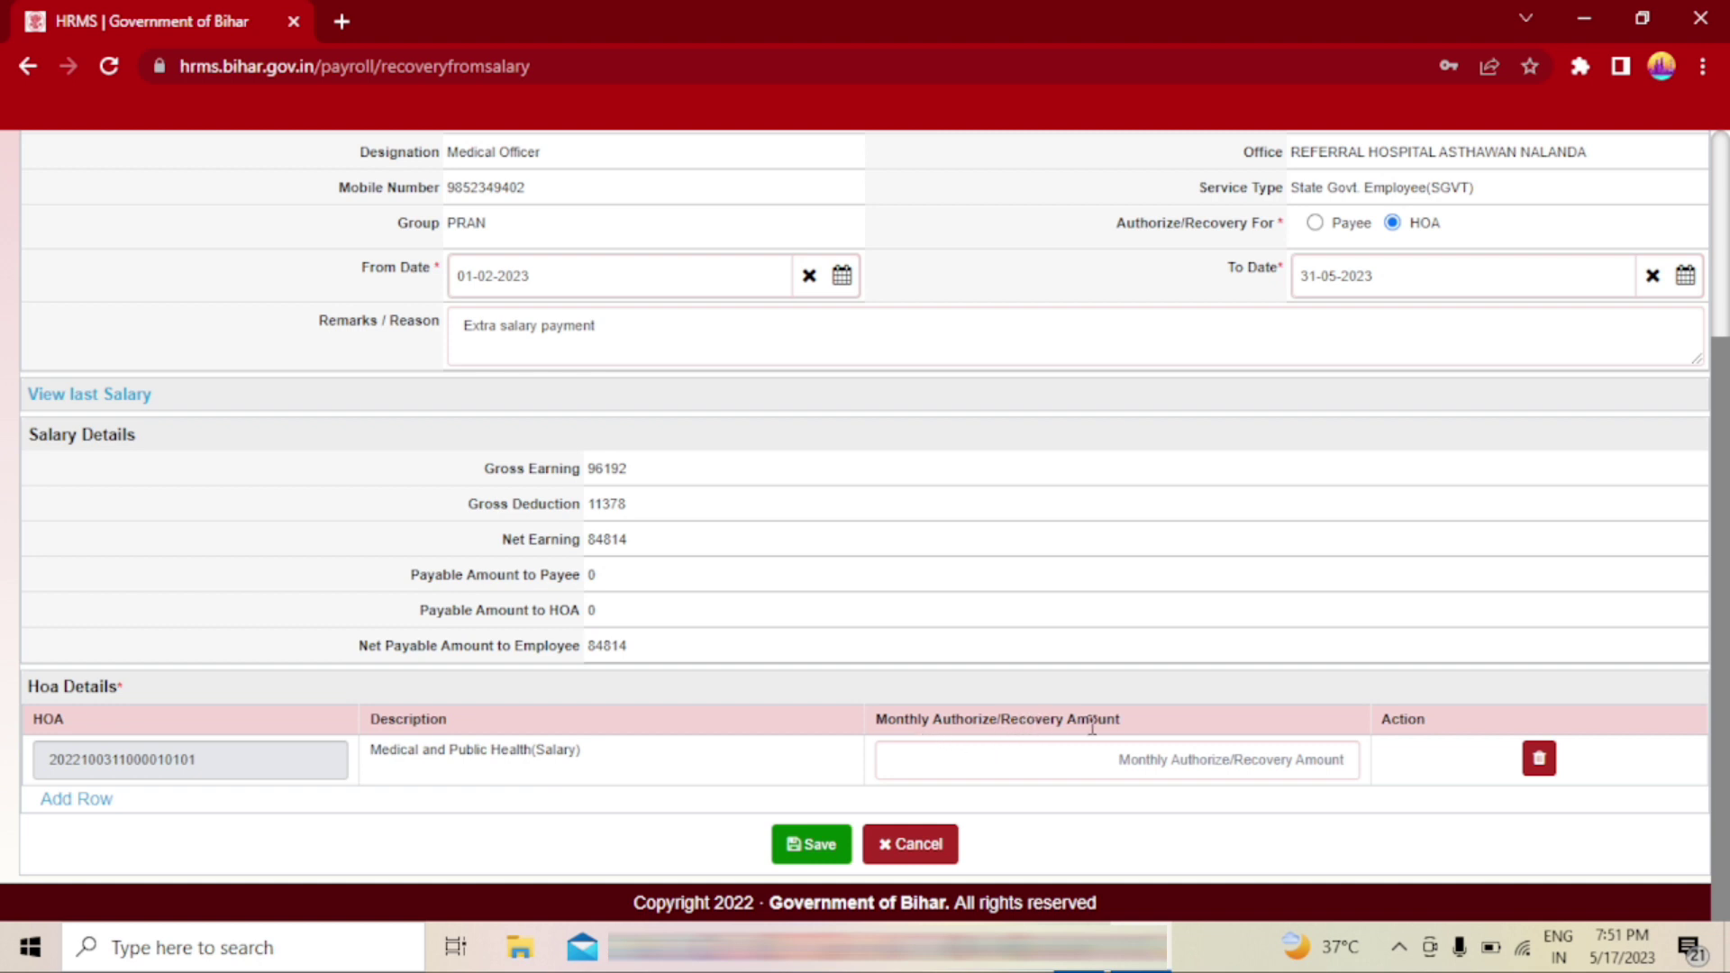
- Enter a 25304 monthly recovery amount and save the request
click(1108, 762)
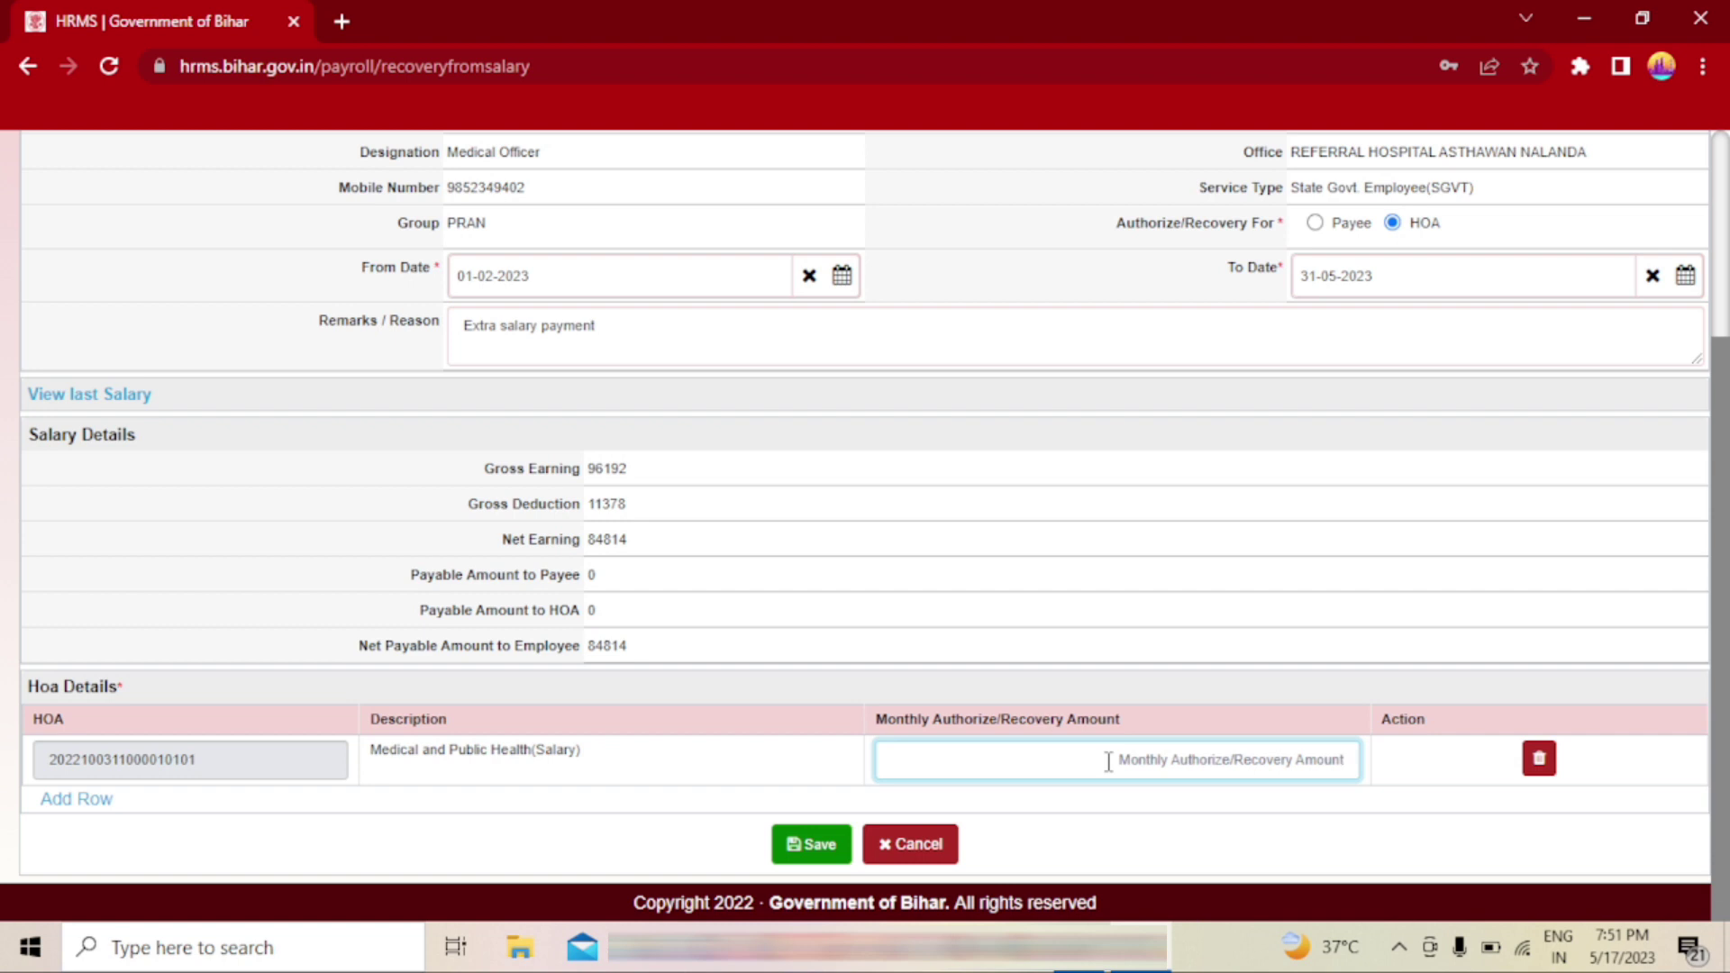
text(25)
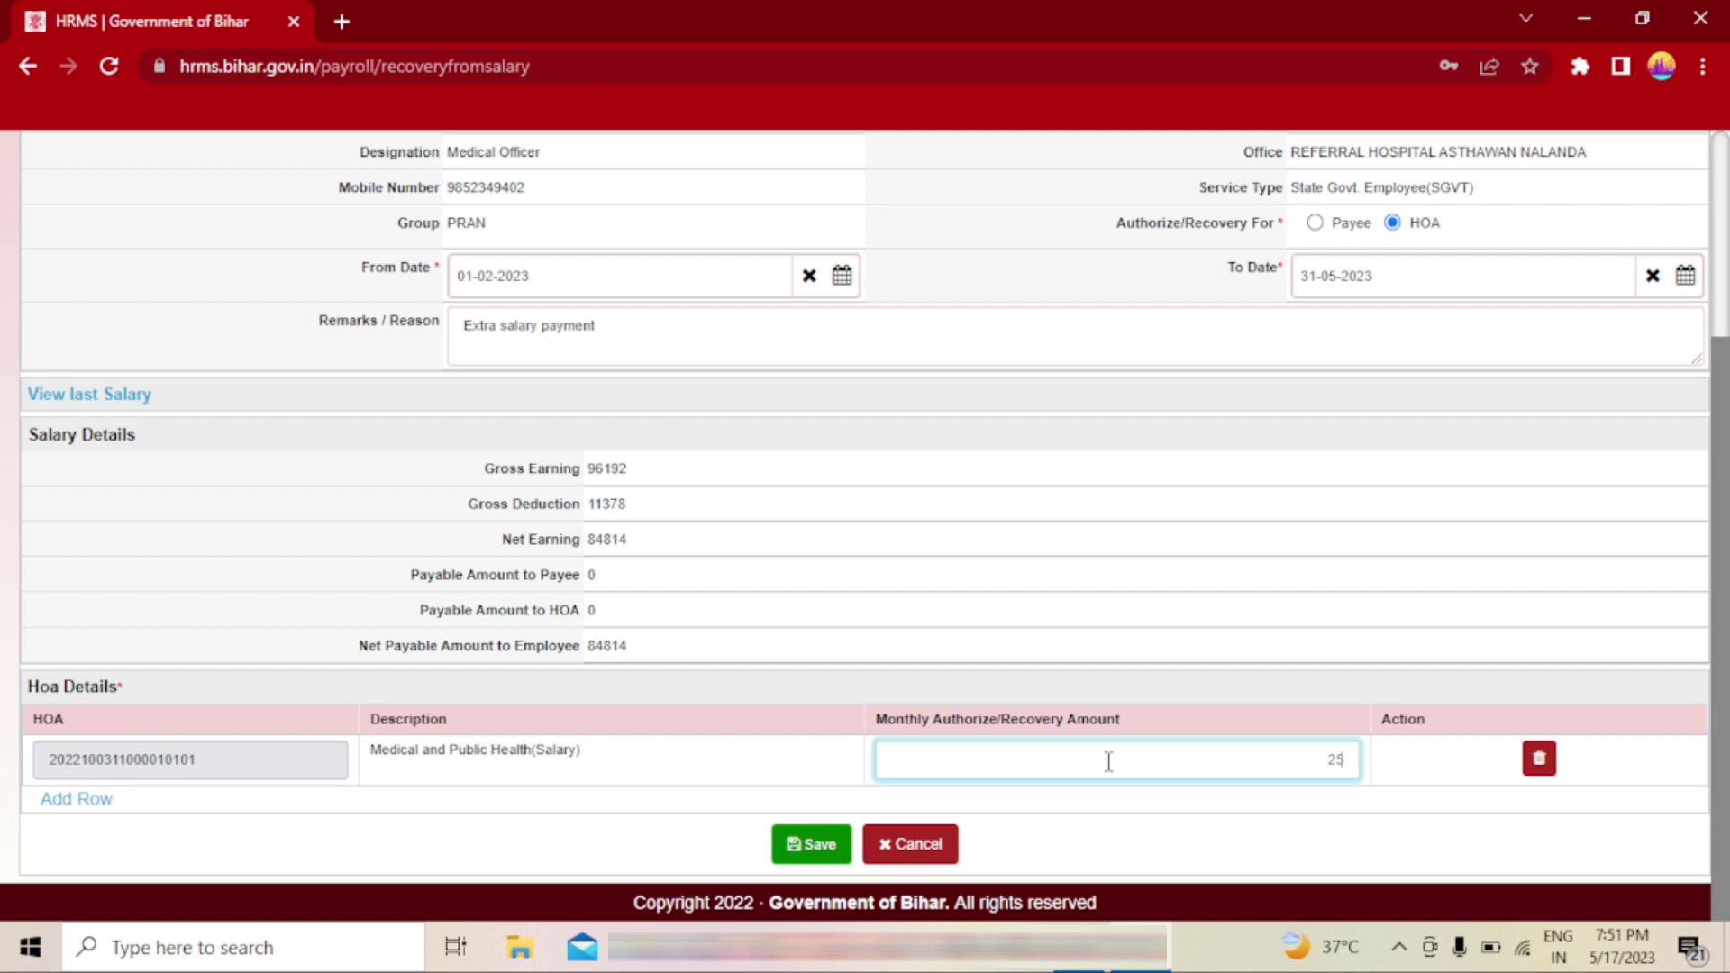
text(304)
click(808, 847)
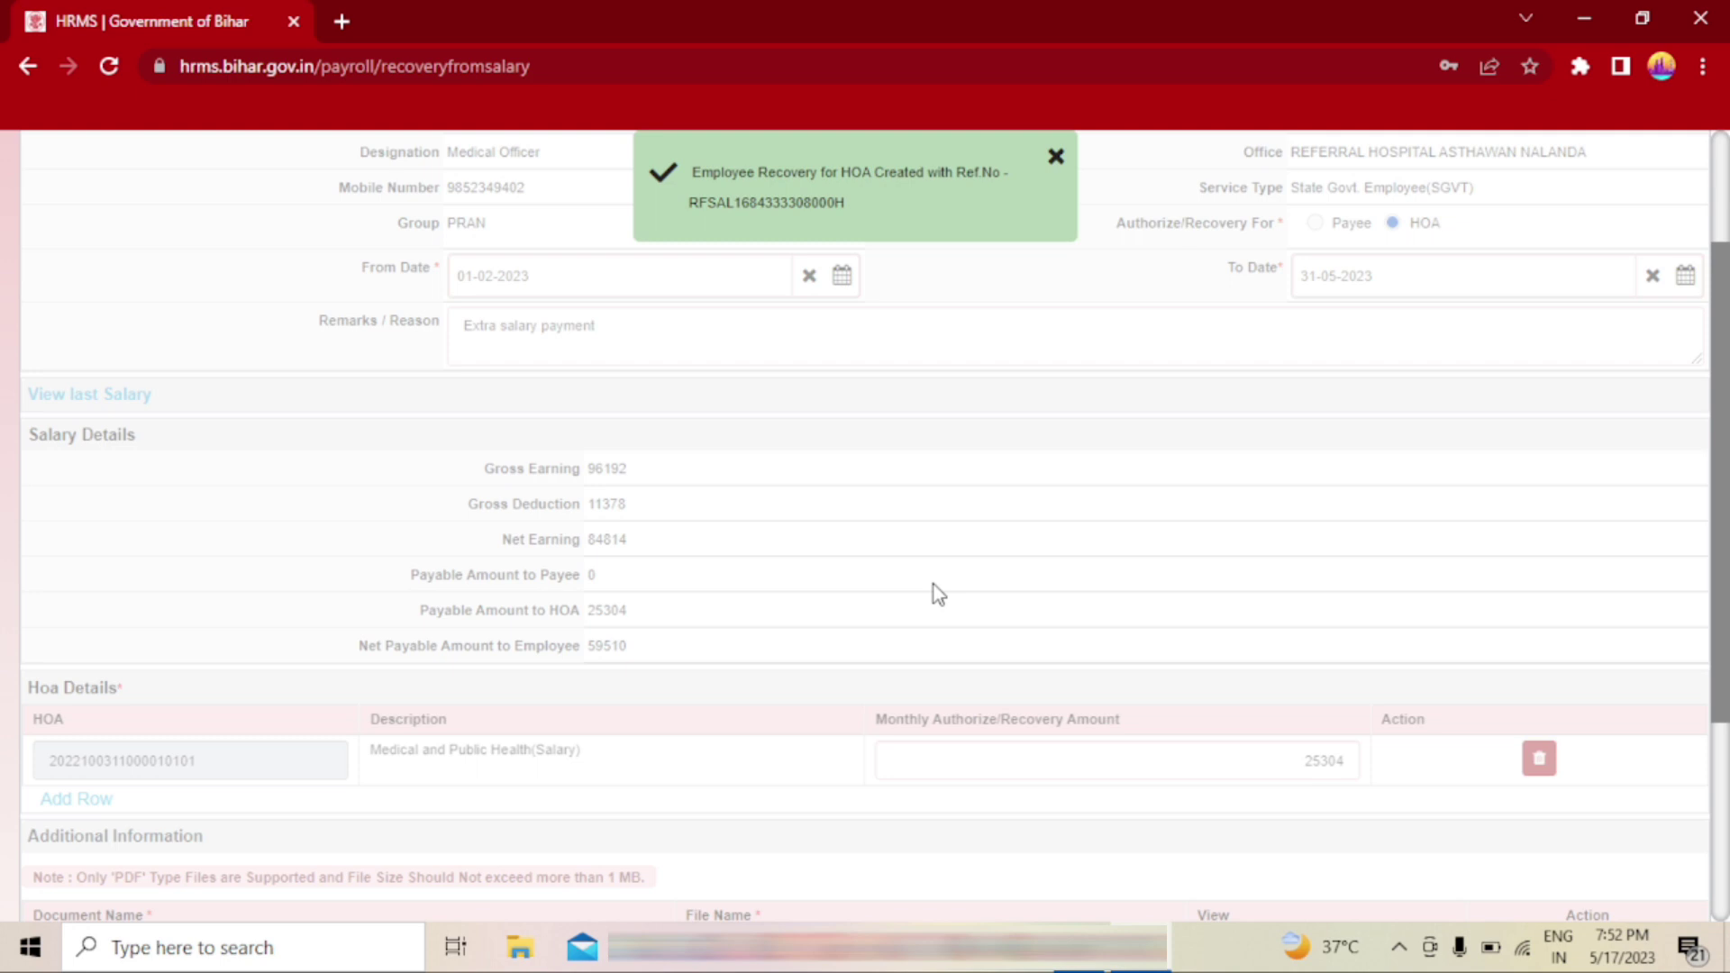
click(1056, 160)
- Choose a Send To officer, remark 'Please check and forward', and confirm forwarding
scroll(1102, 503, down, 4)
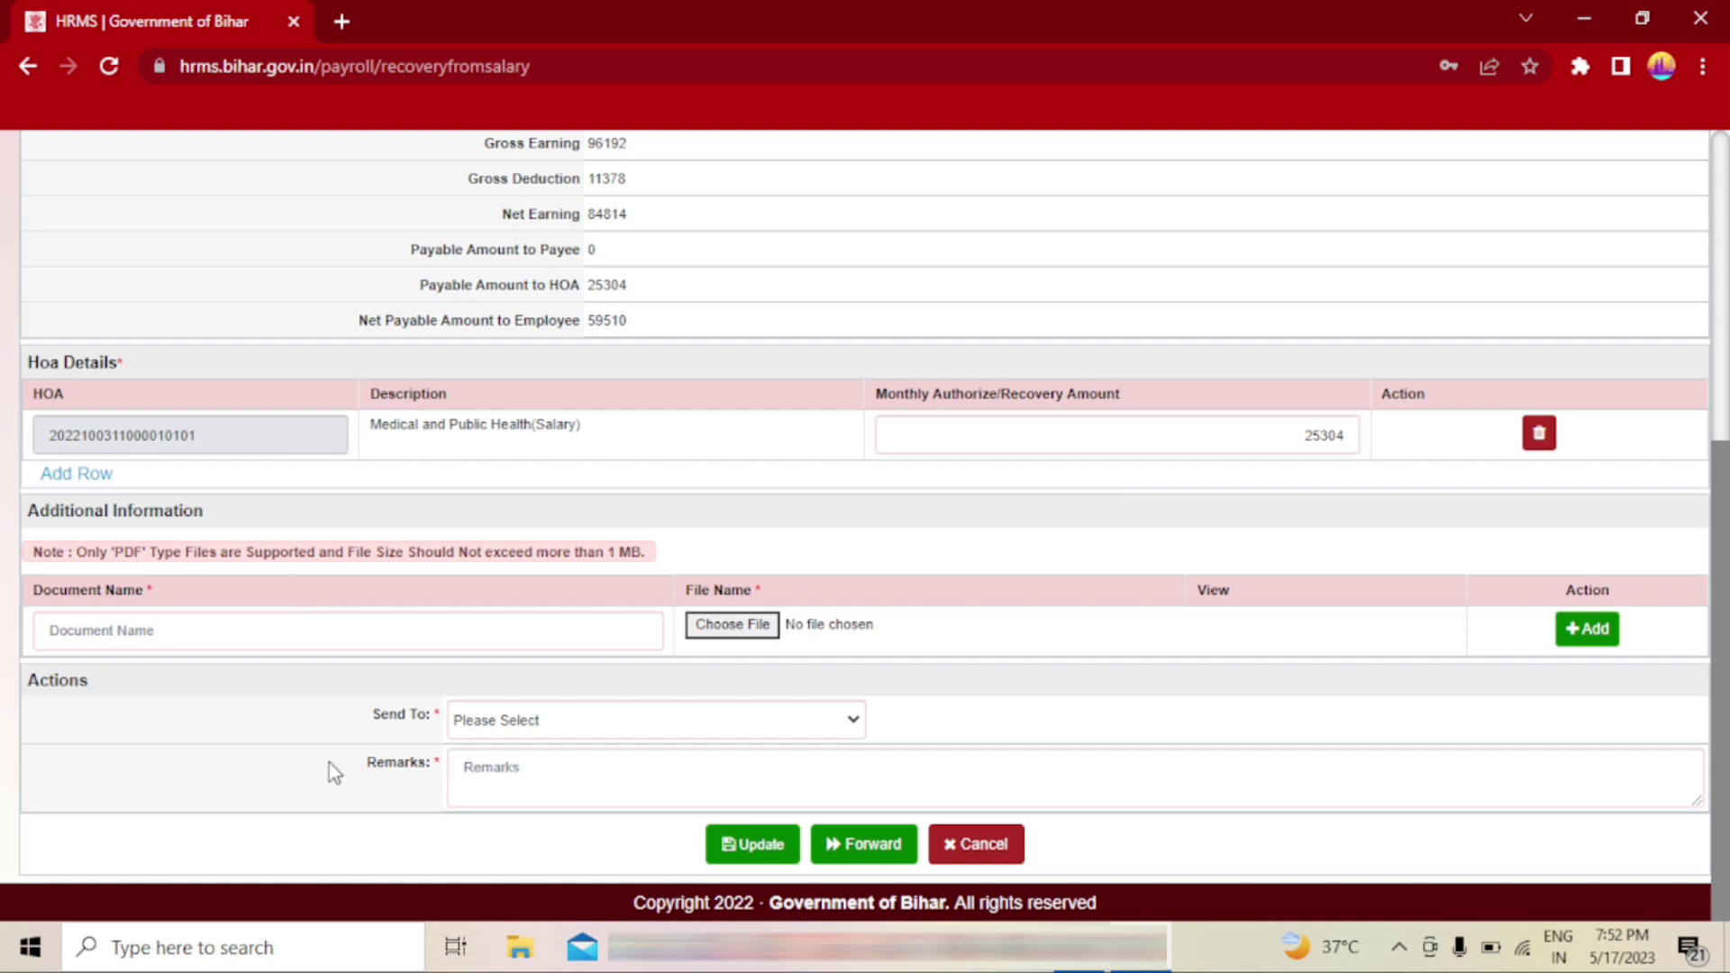
click(712, 714)
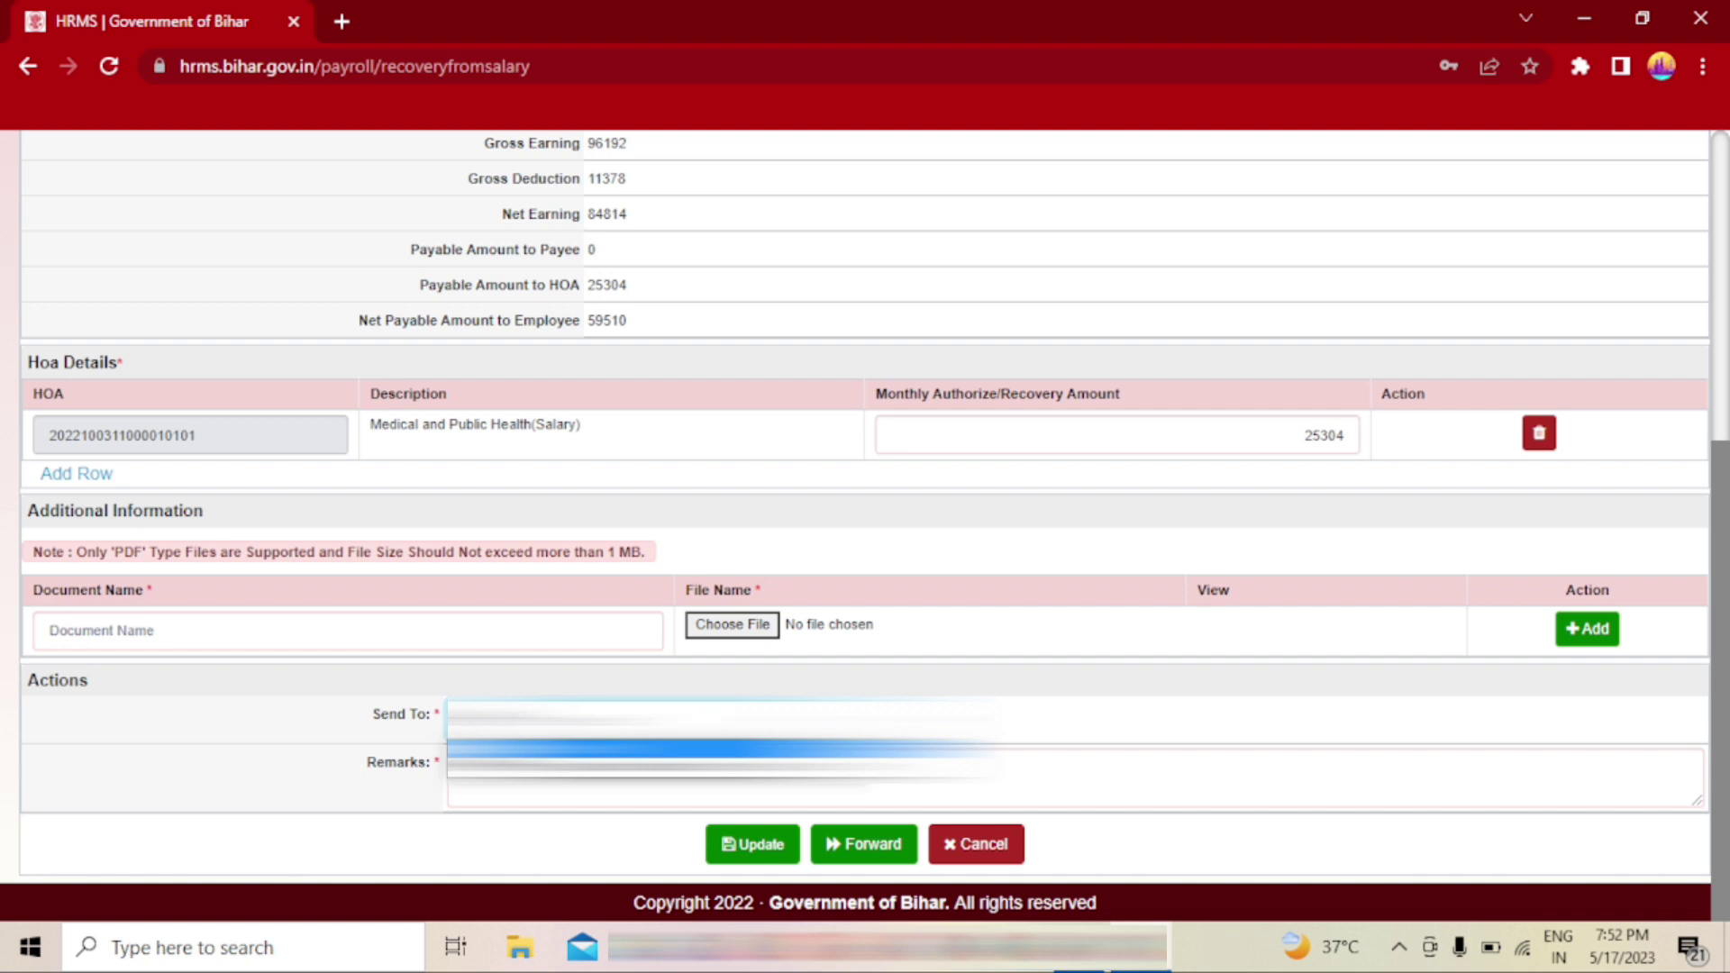
click(712, 766)
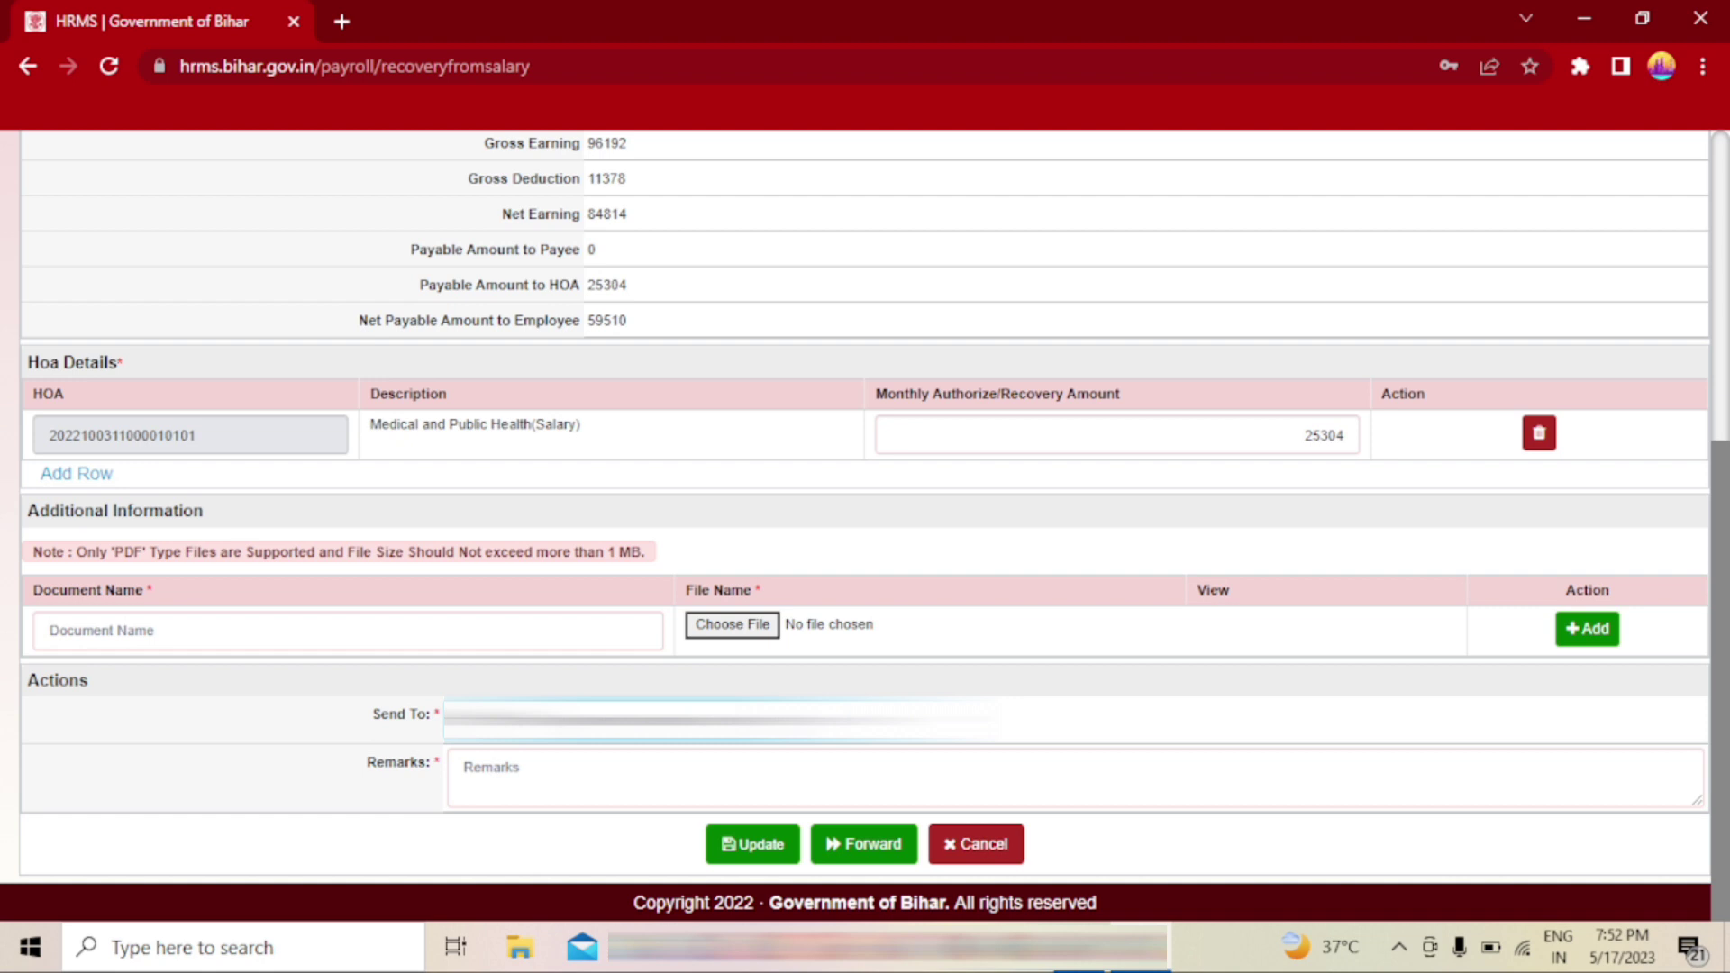
click(546, 768)
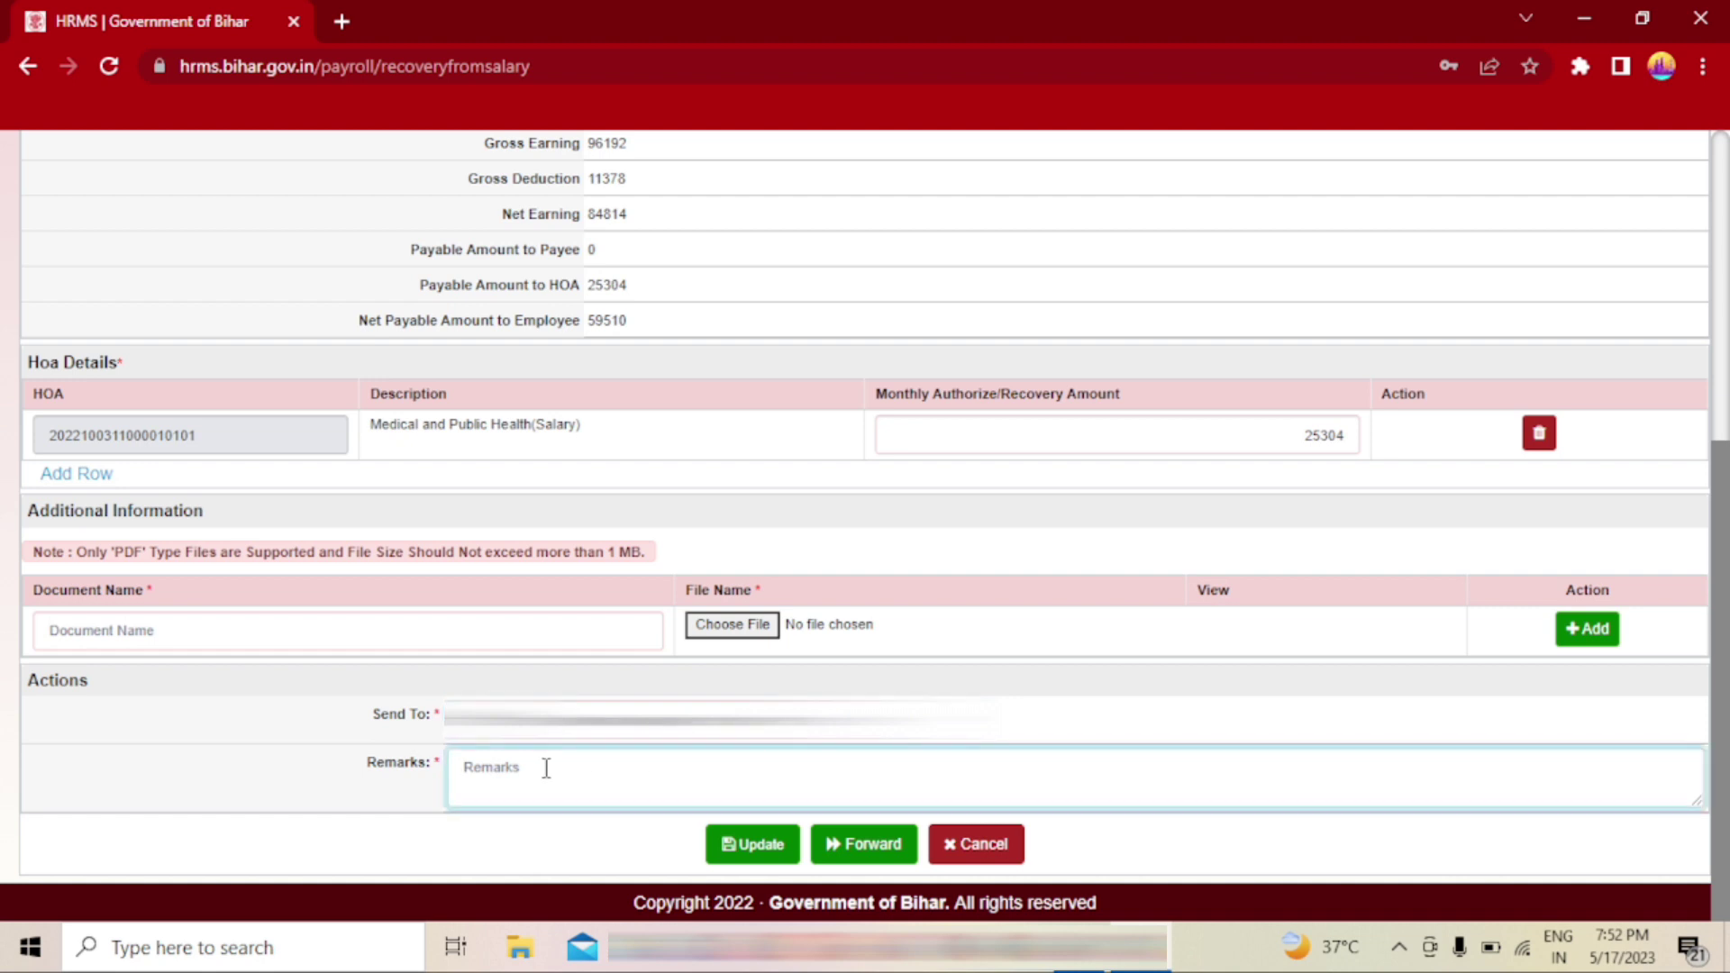
text(P)
text(lease)
text( check)
text( and)
text( fro)
key(BackSpace)
key(BackSpace)
text(or)
text(a)
text(ward)
click(870, 852)
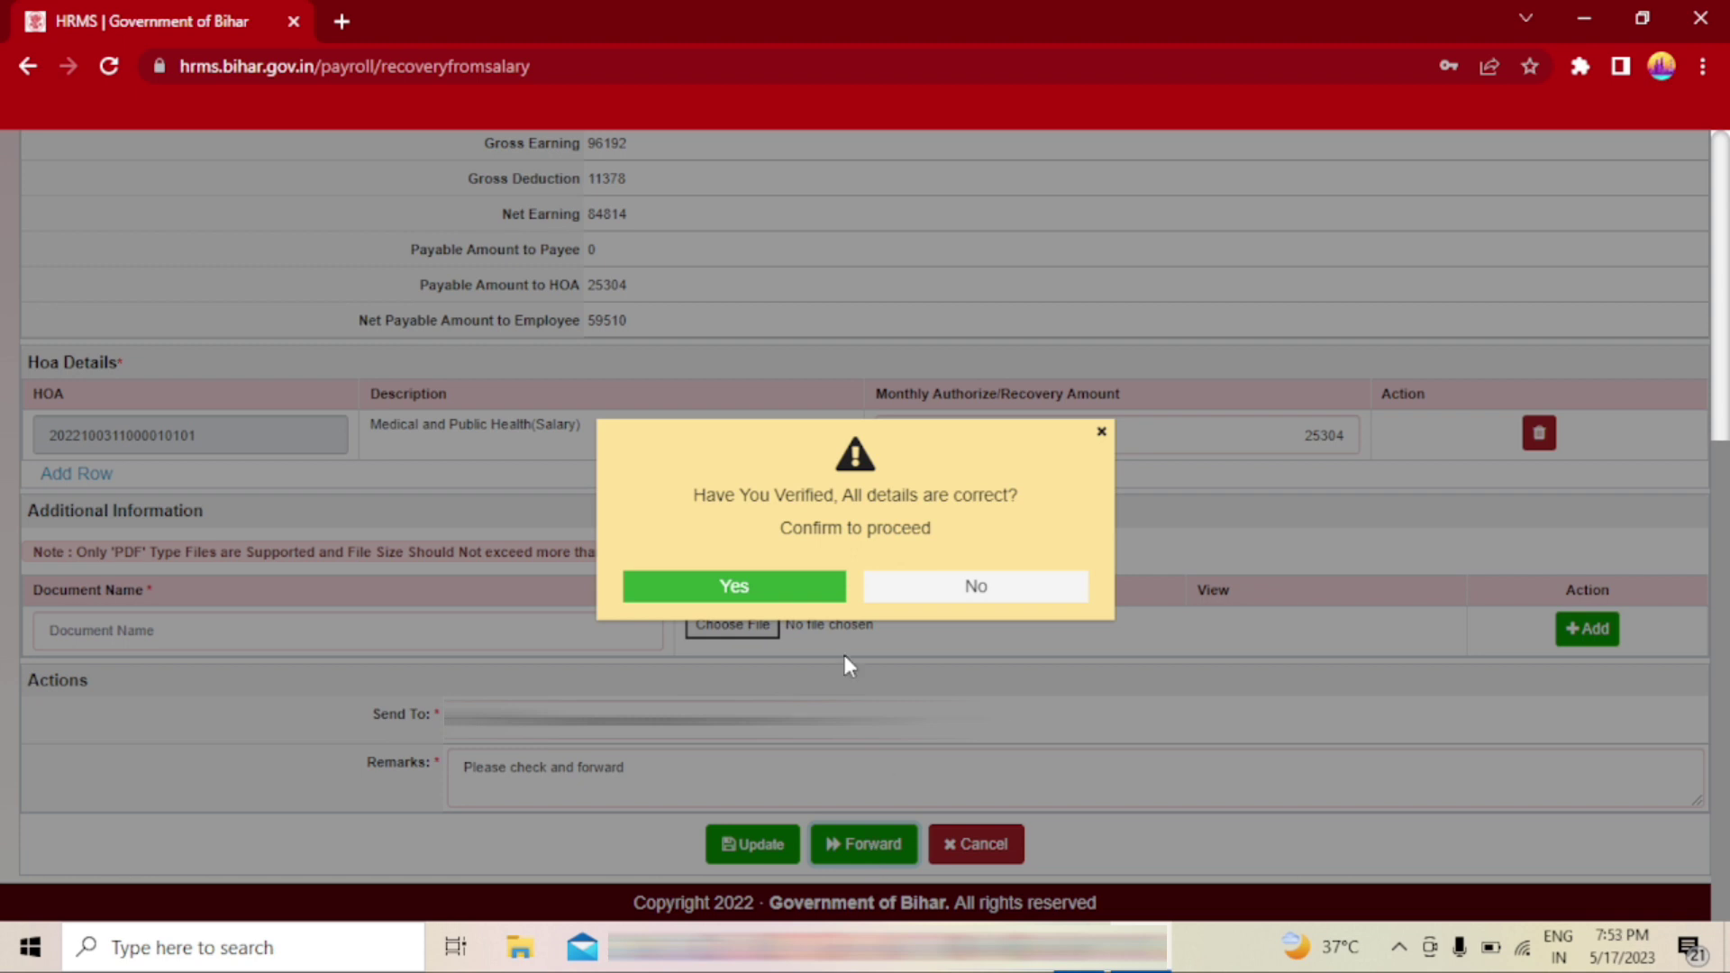
click(730, 586)
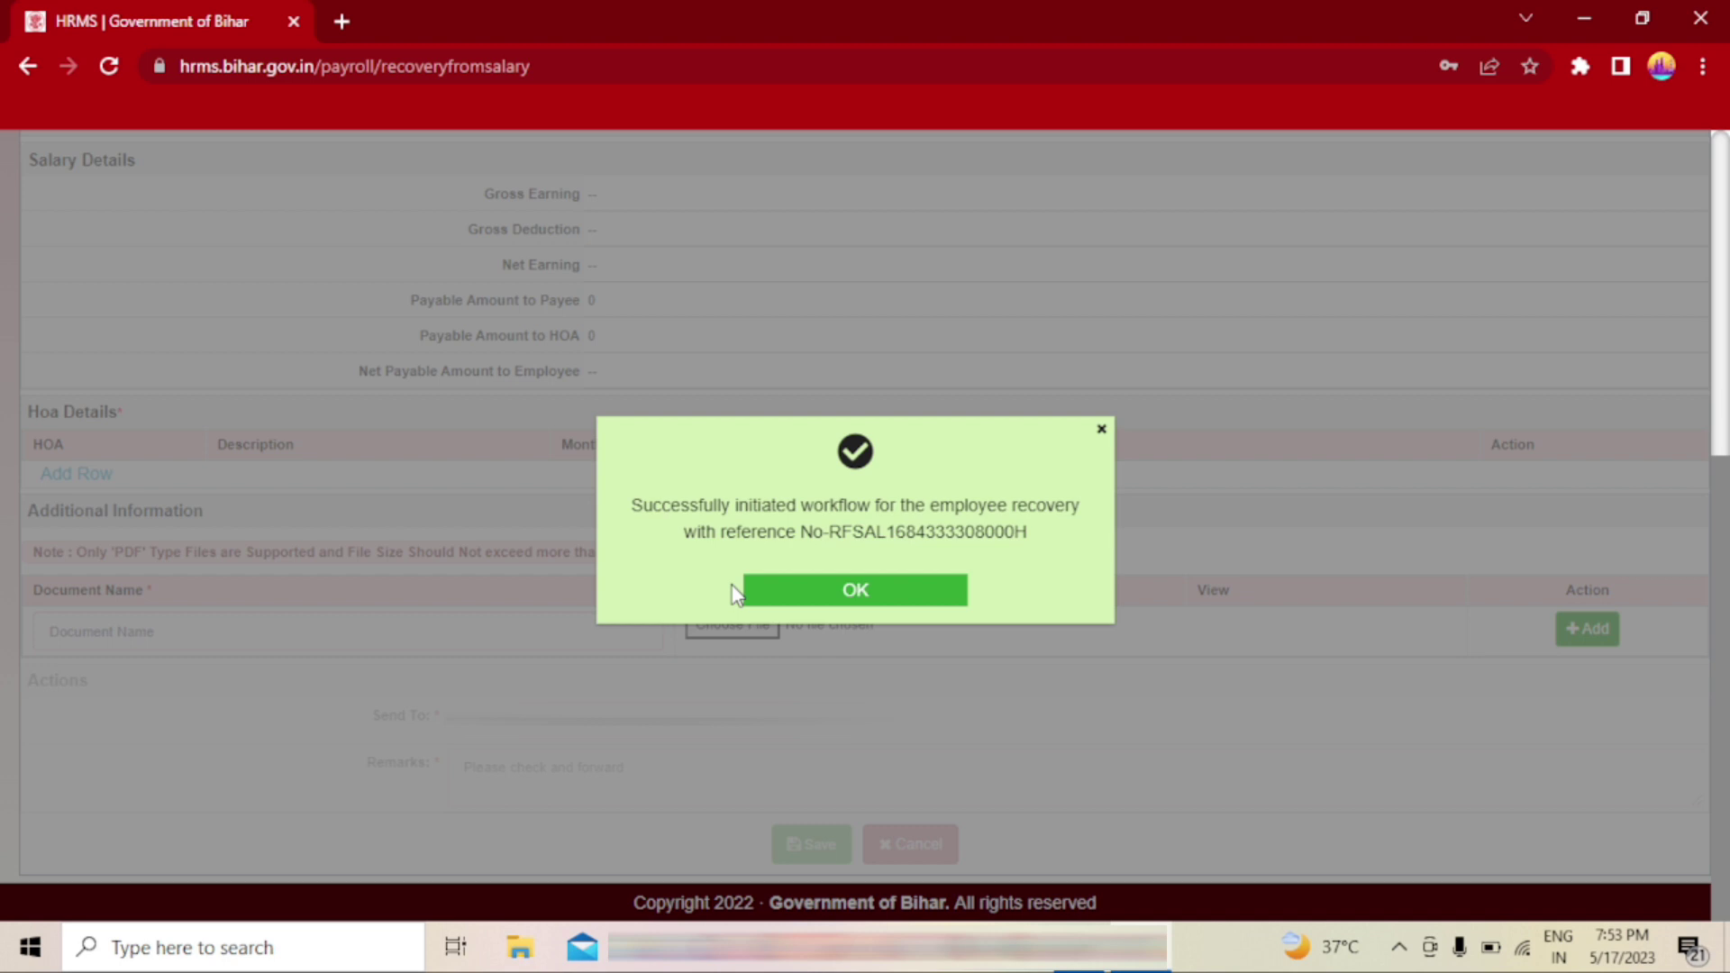
click(871, 601)
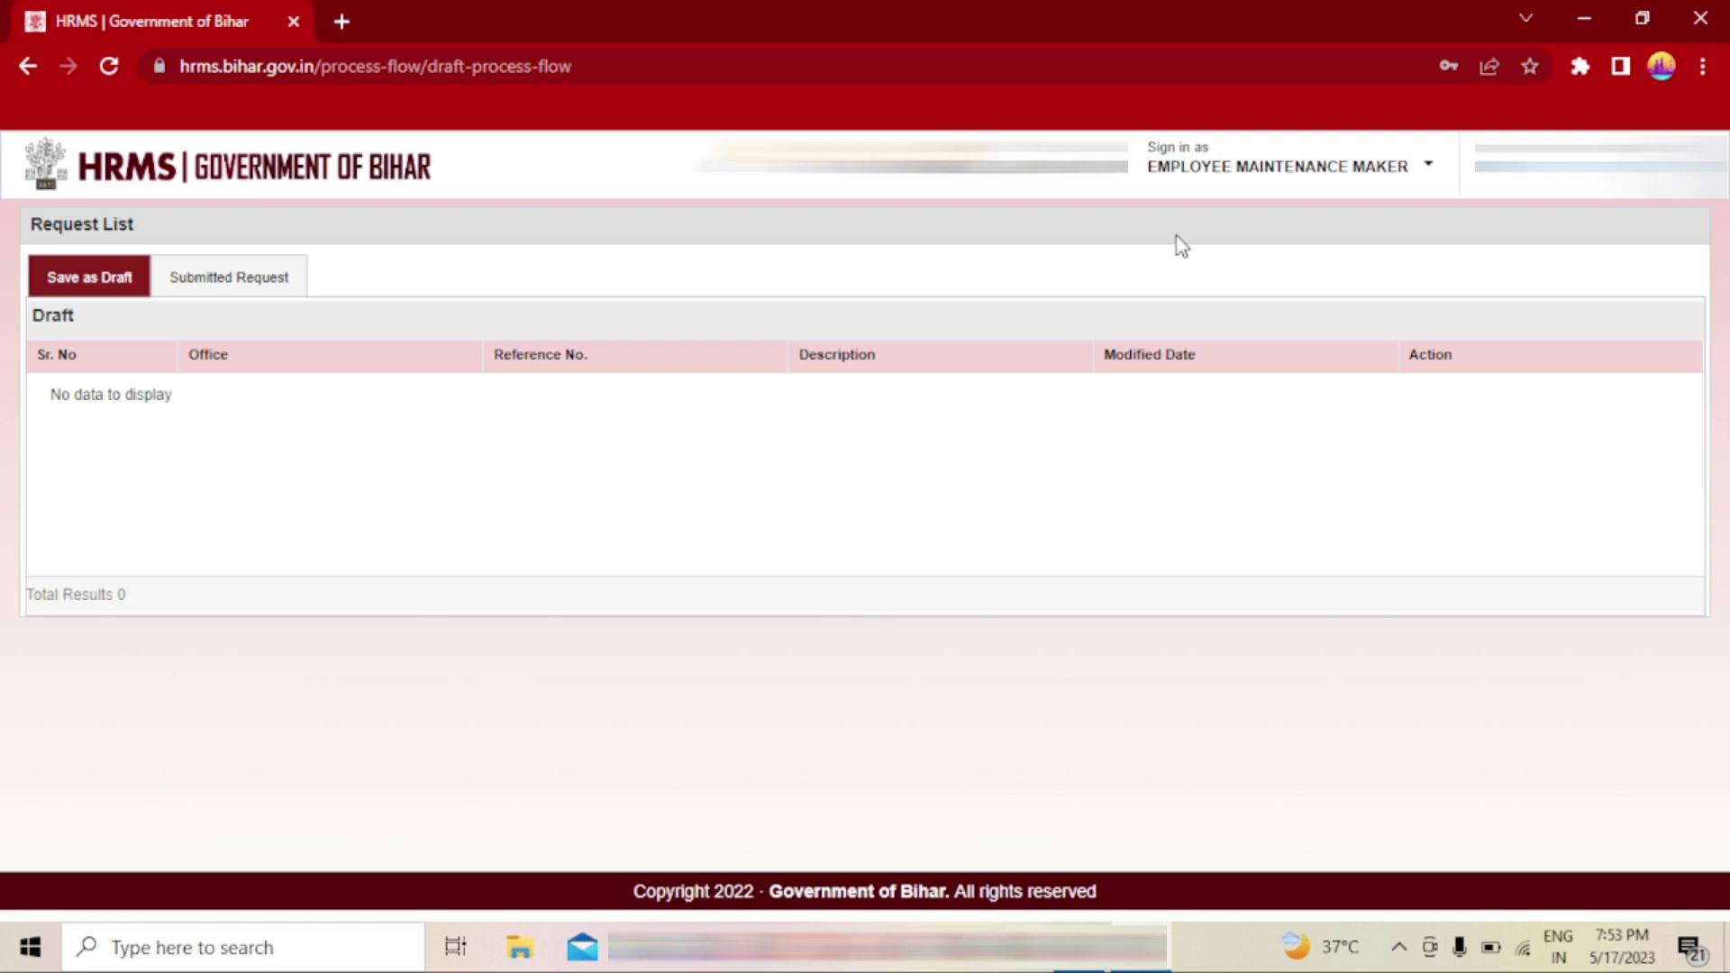
- Switch to the Employee Maintenance Checker role and view its Task List Inbox
click(1264, 172)
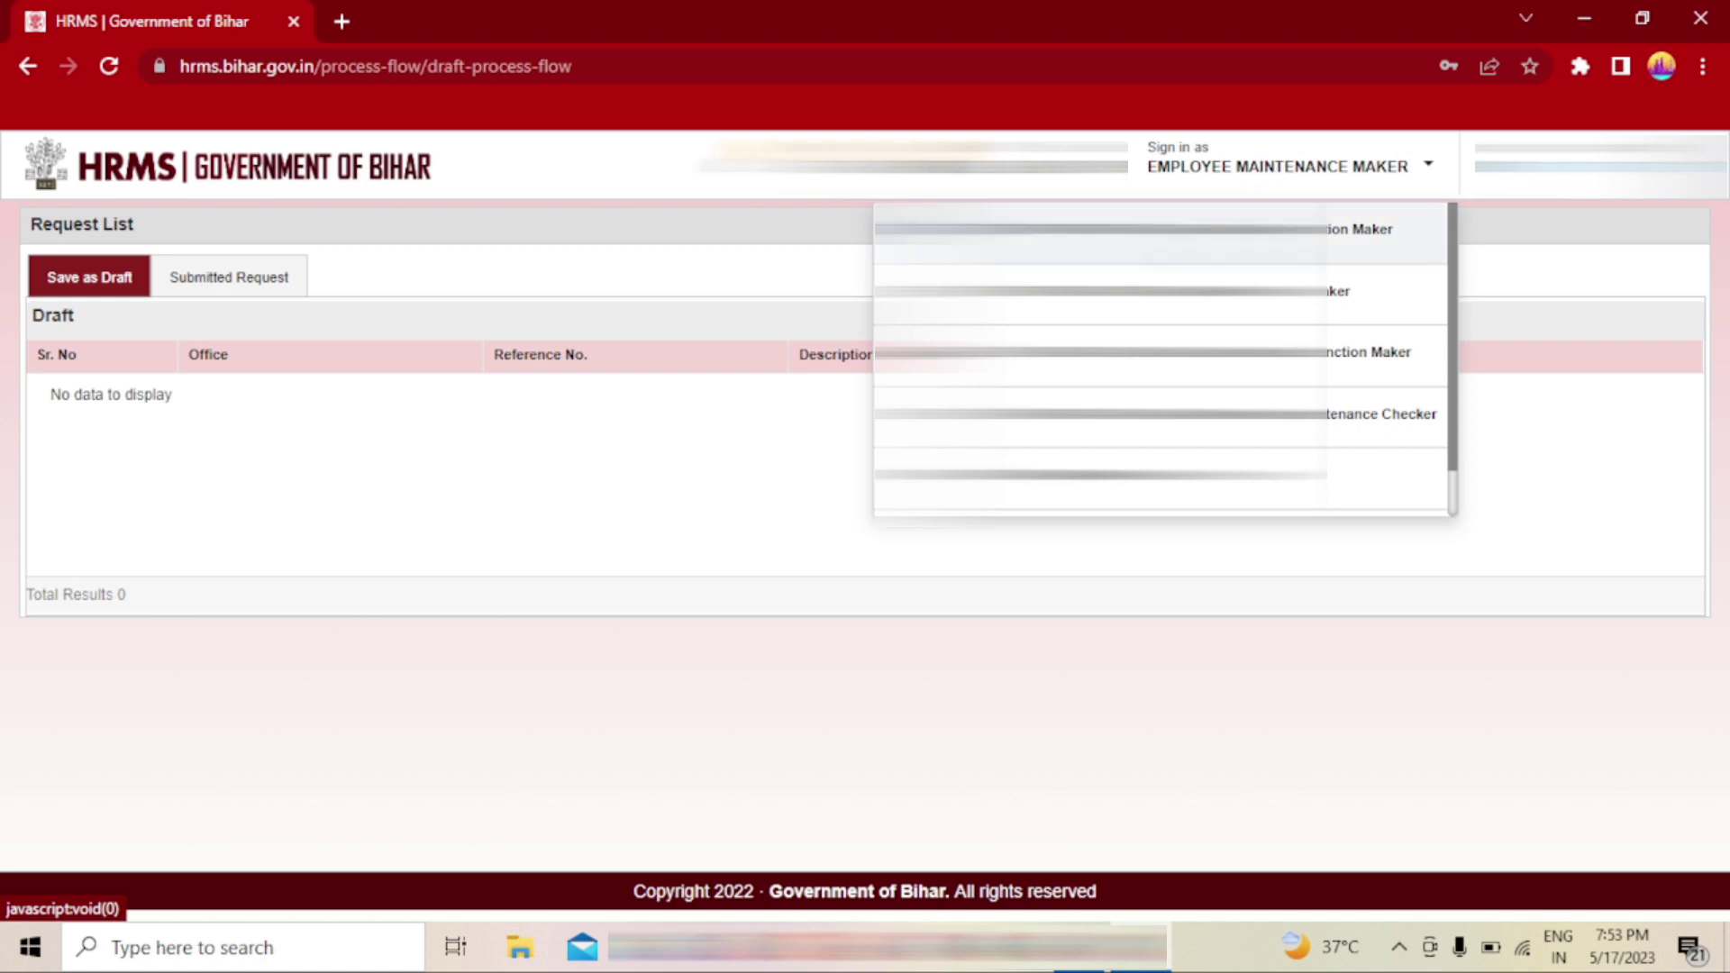
click(1275, 418)
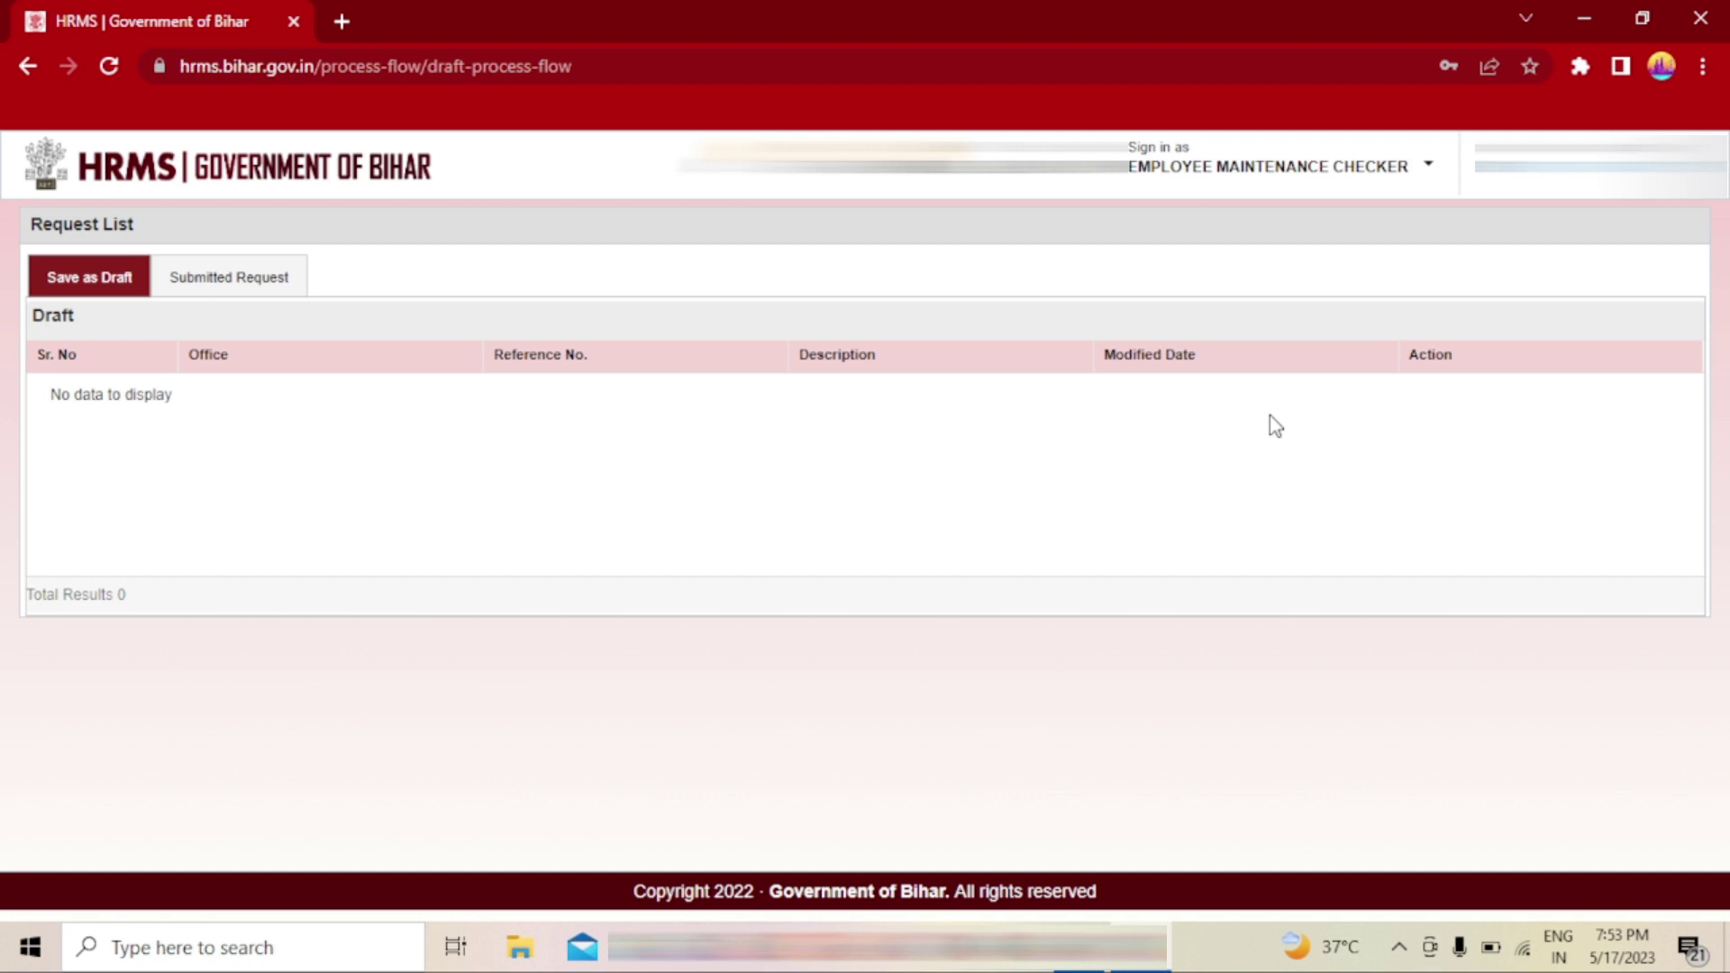
click(1272, 170)
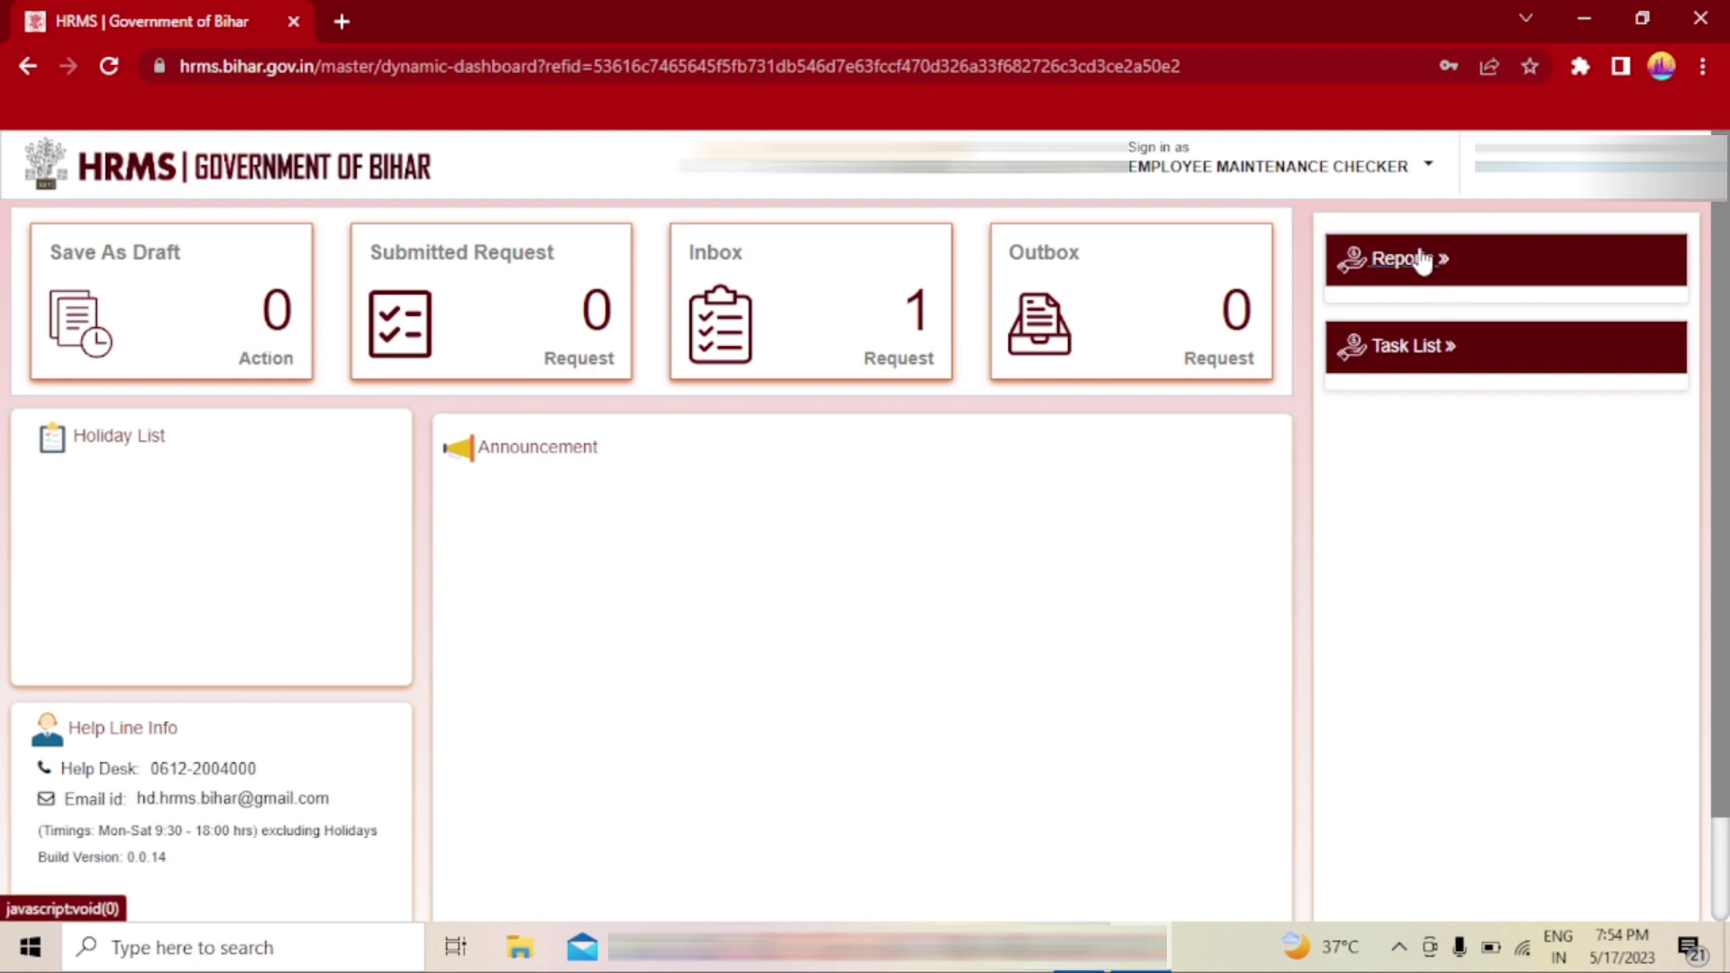
click(1403, 352)
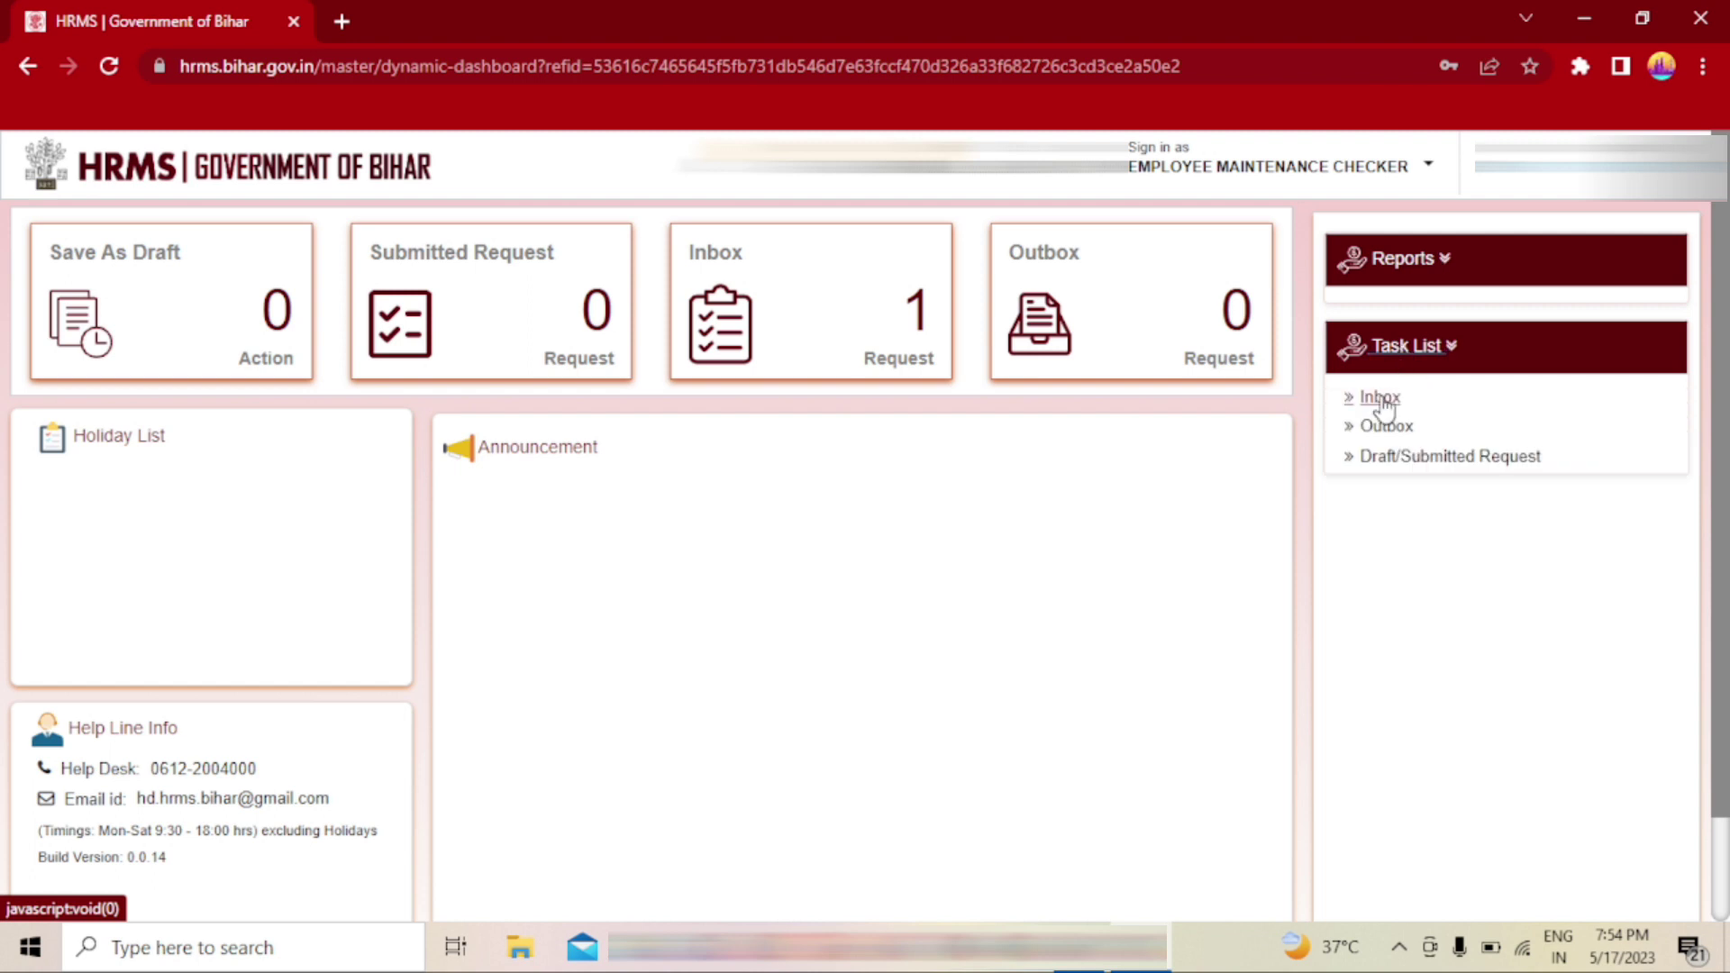
click(1380, 398)
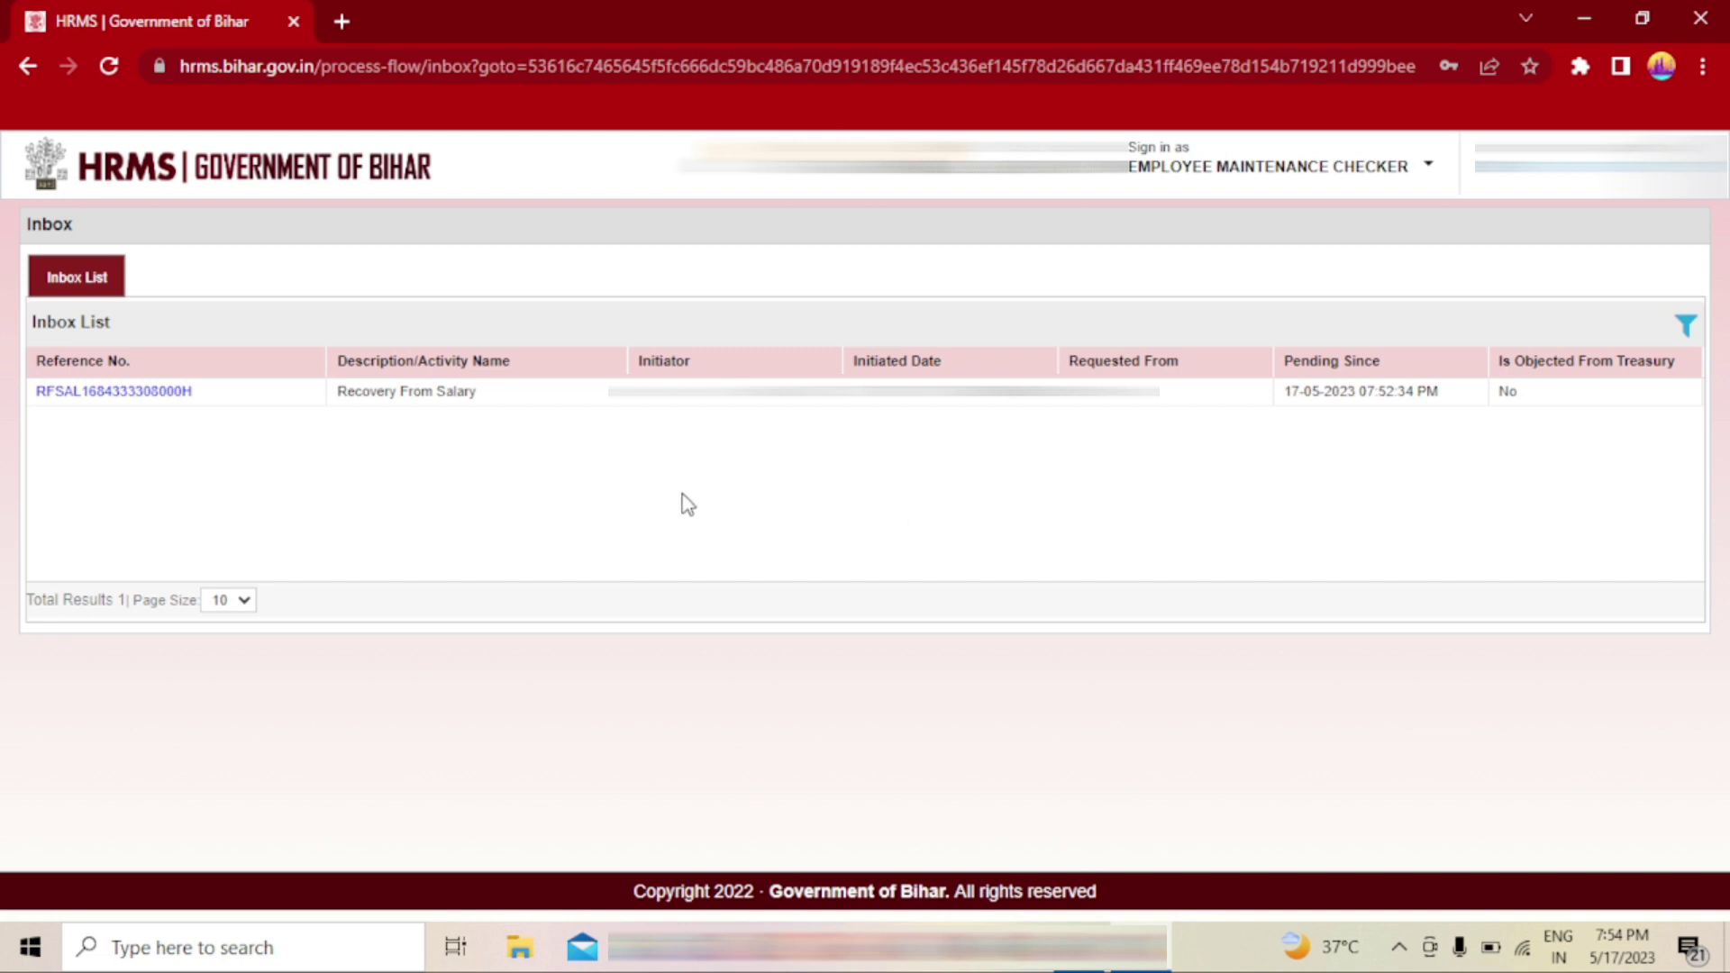
- Open the RFSAL request and set Forward to Approver, Employee Maintenance Approver, remark 'Please Approve'
click(125, 393)
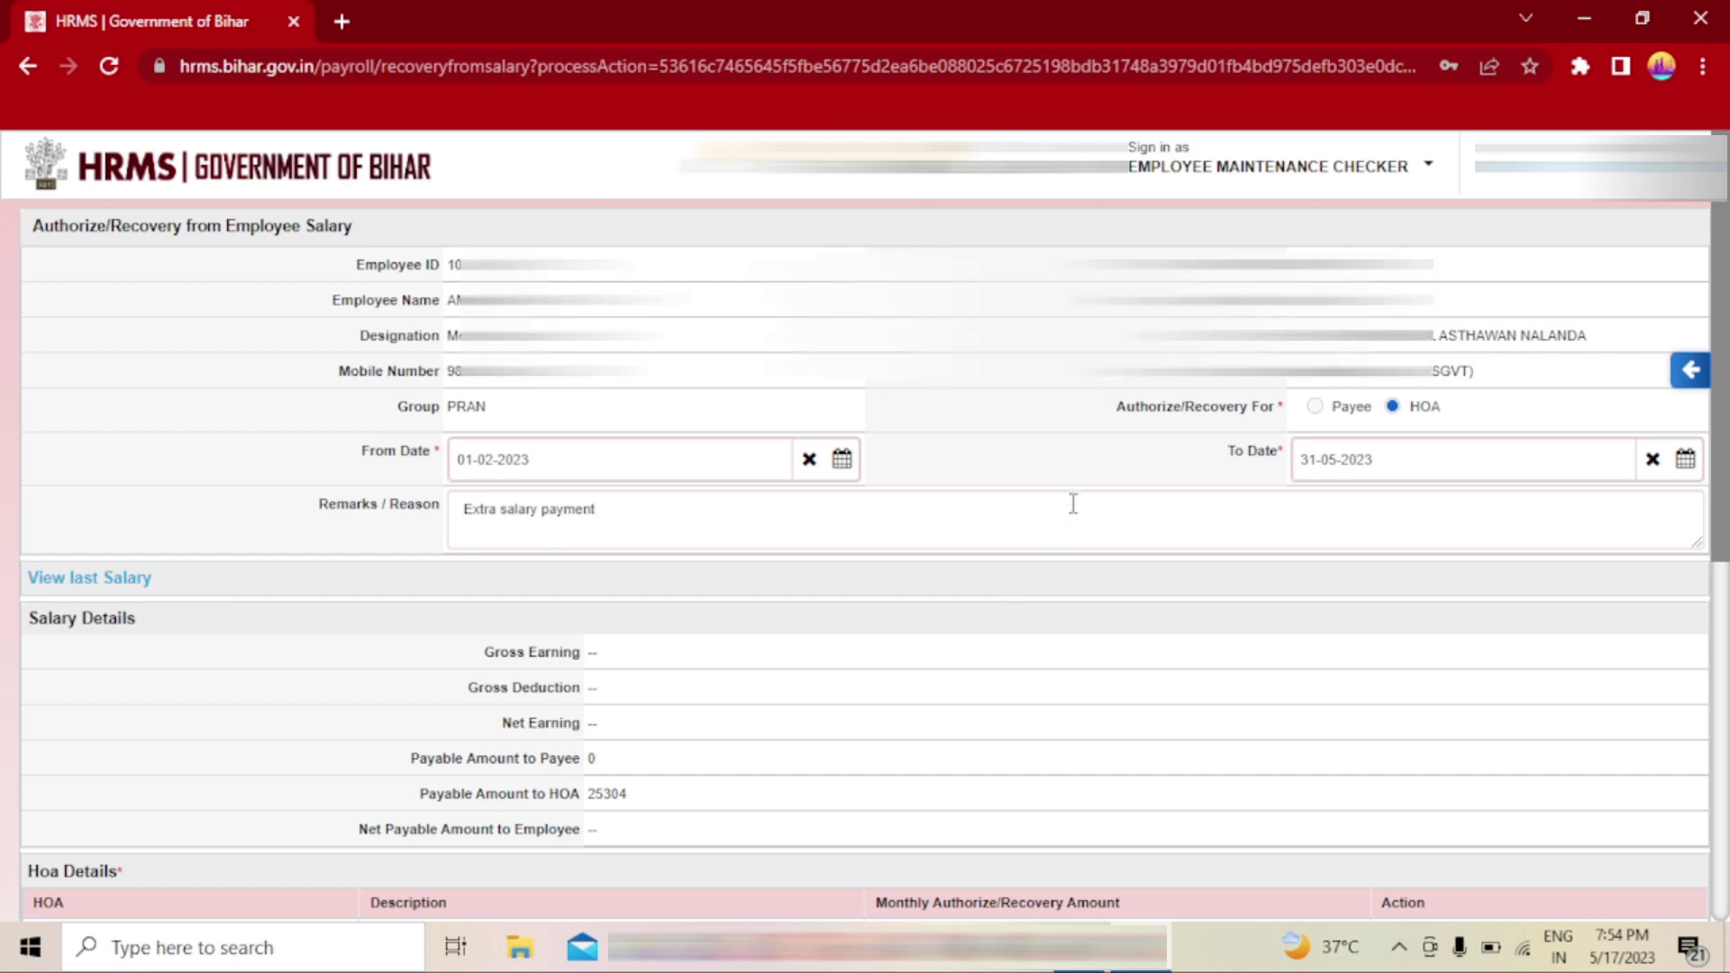
scroll(1074, 491, down, 7)
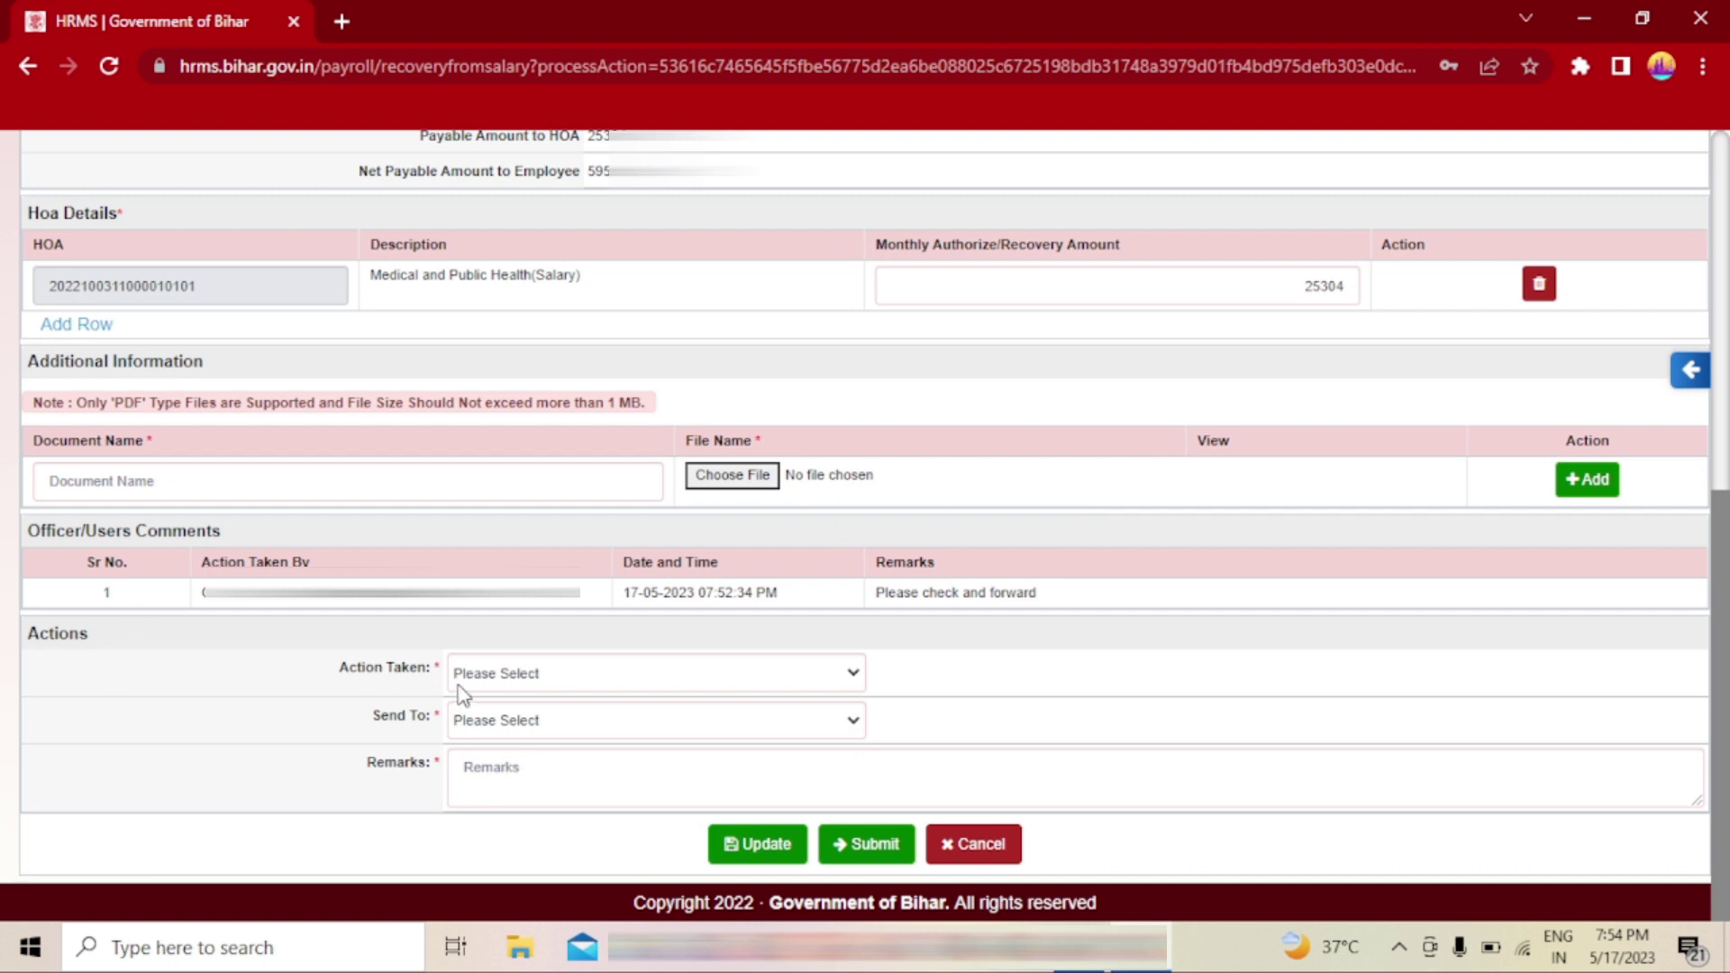
click(604, 683)
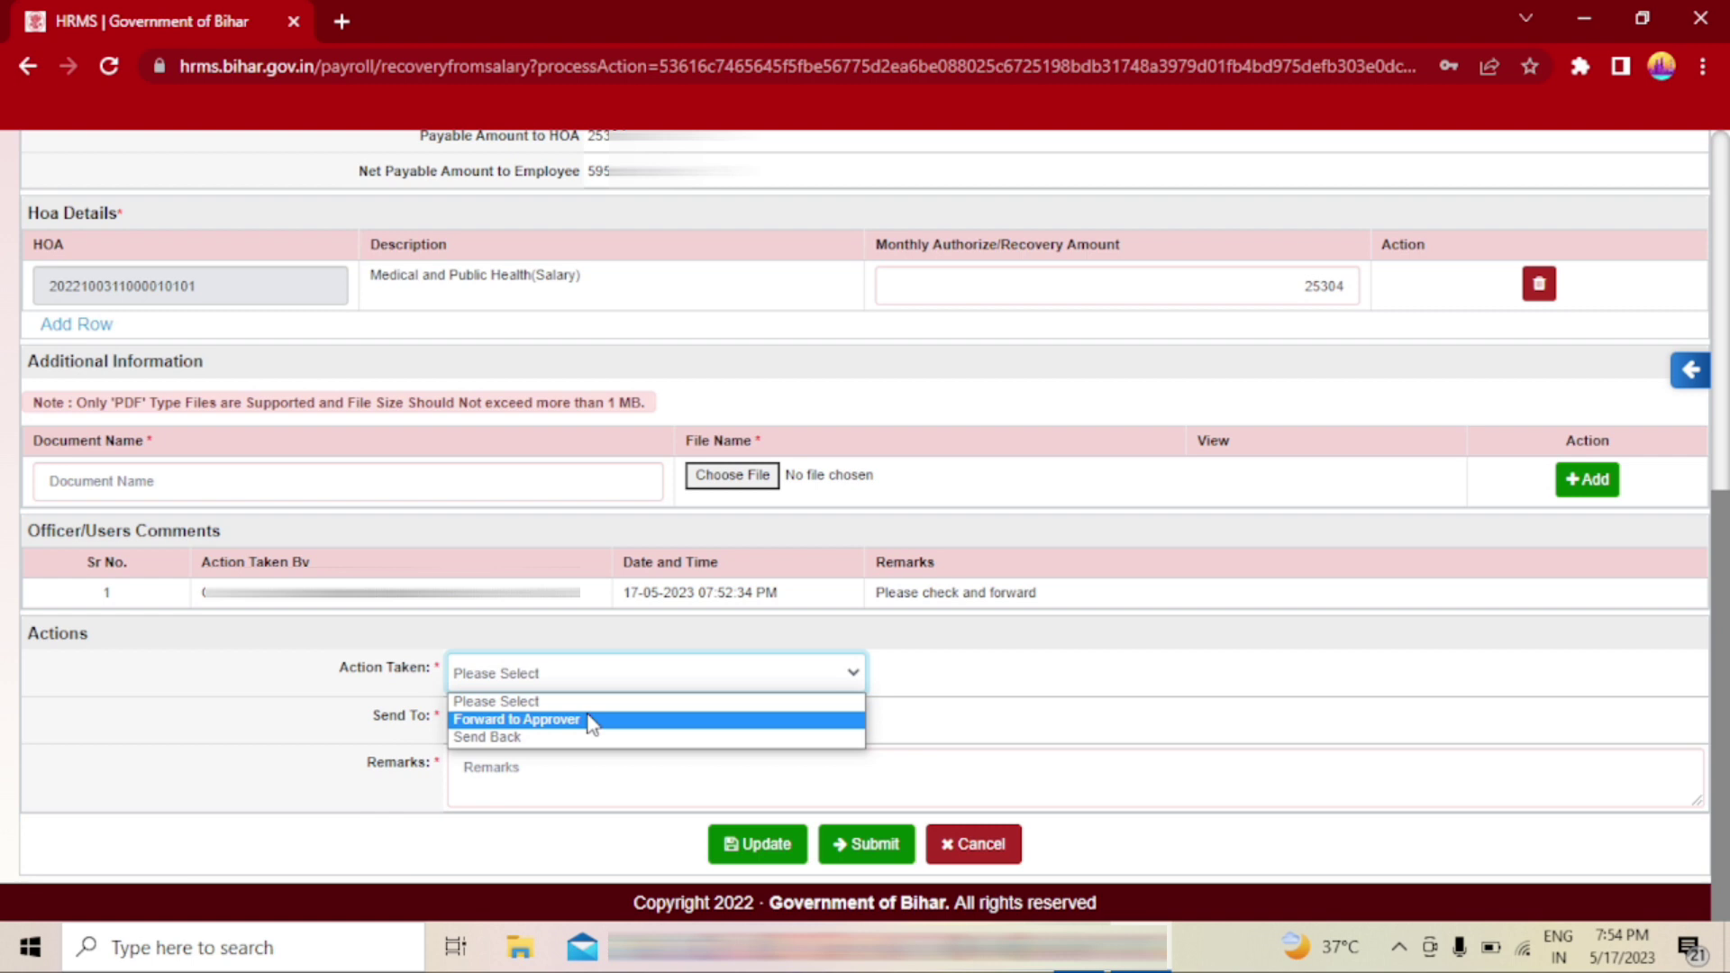
click(590, 721)
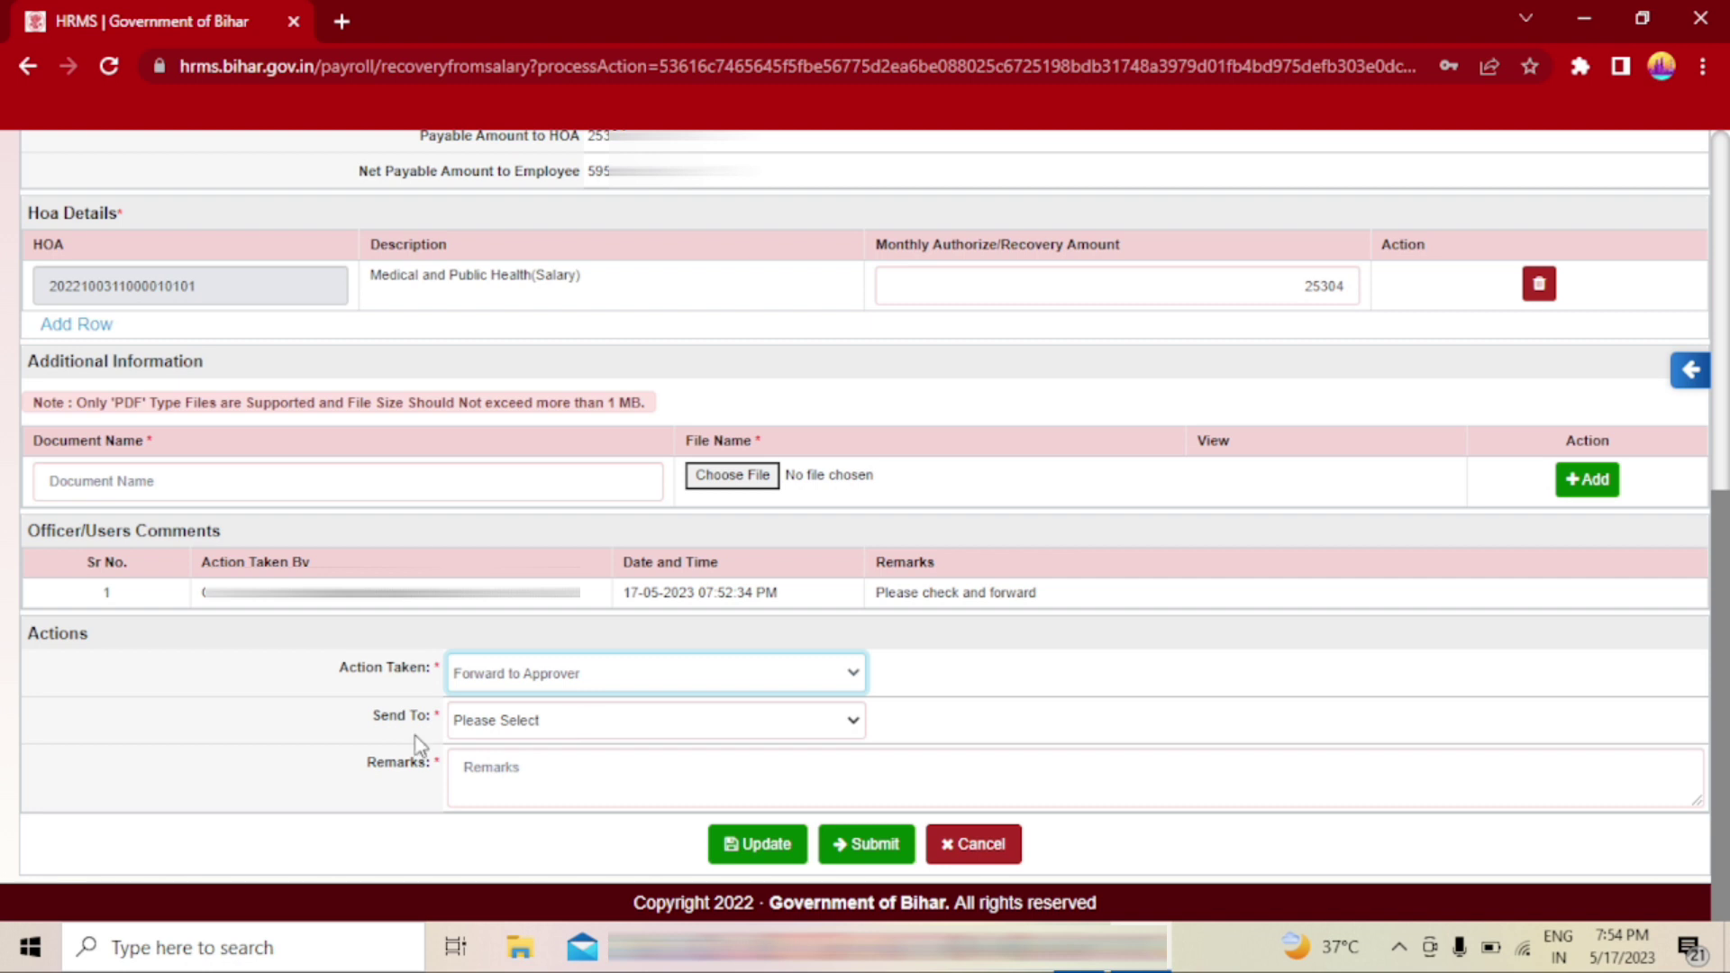
click(610, 722)
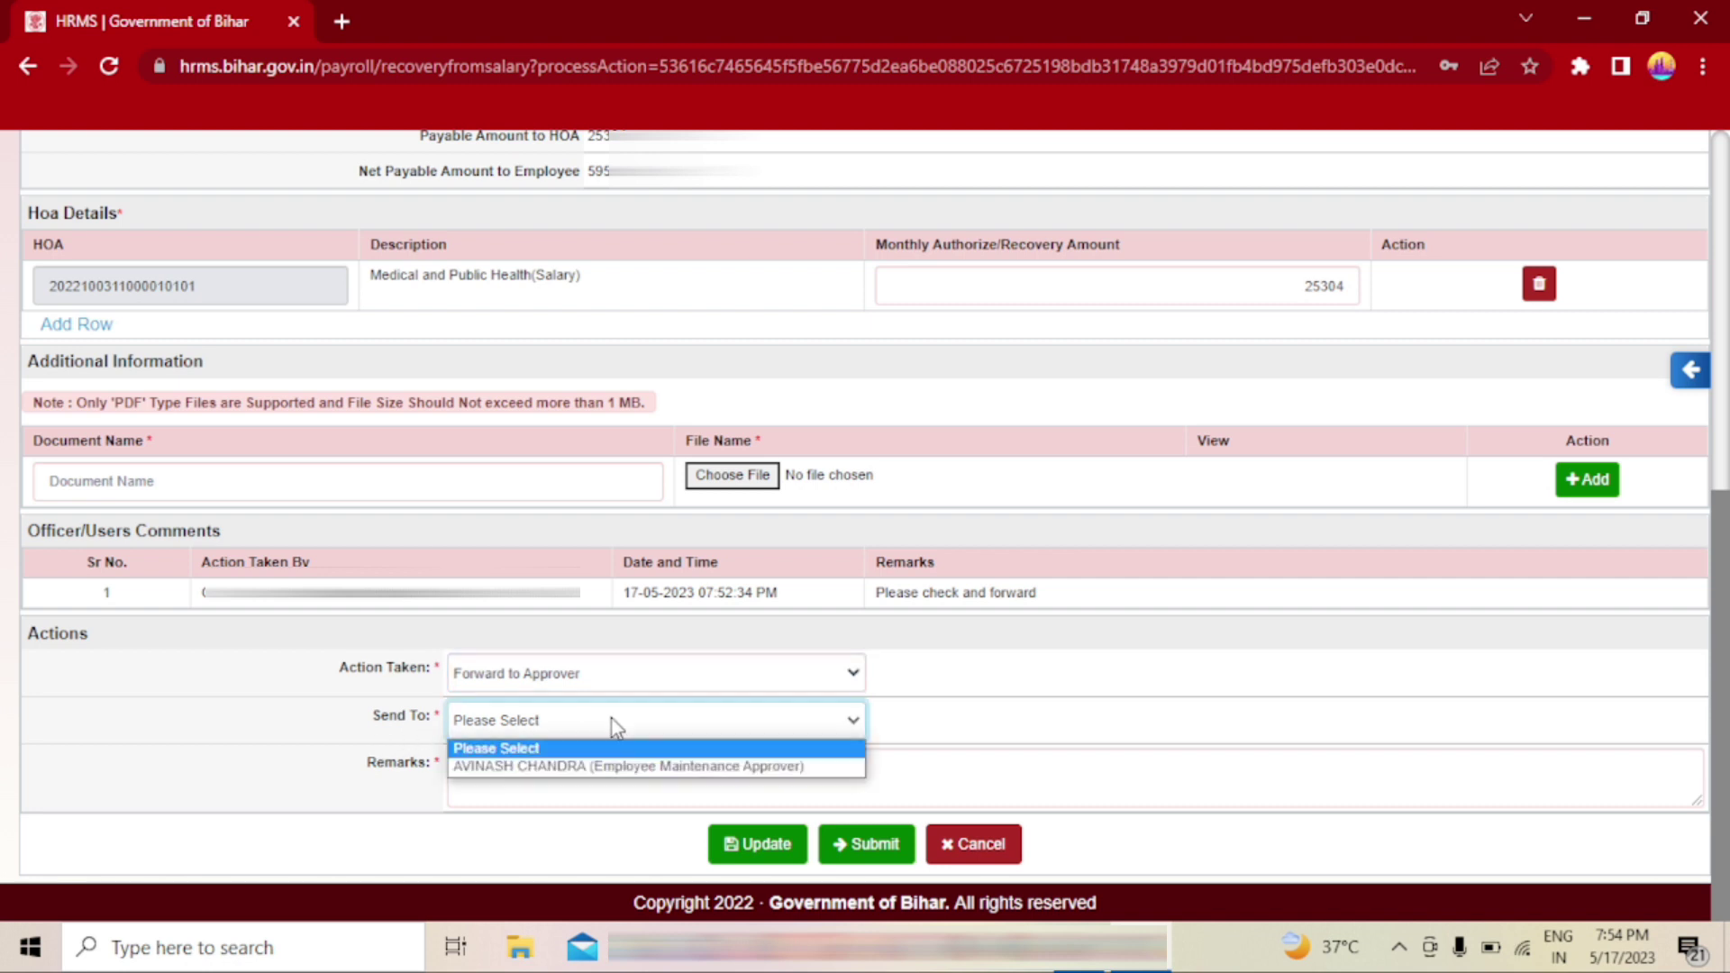
click(615, 767)
click(514, 779)
text(Pleas)
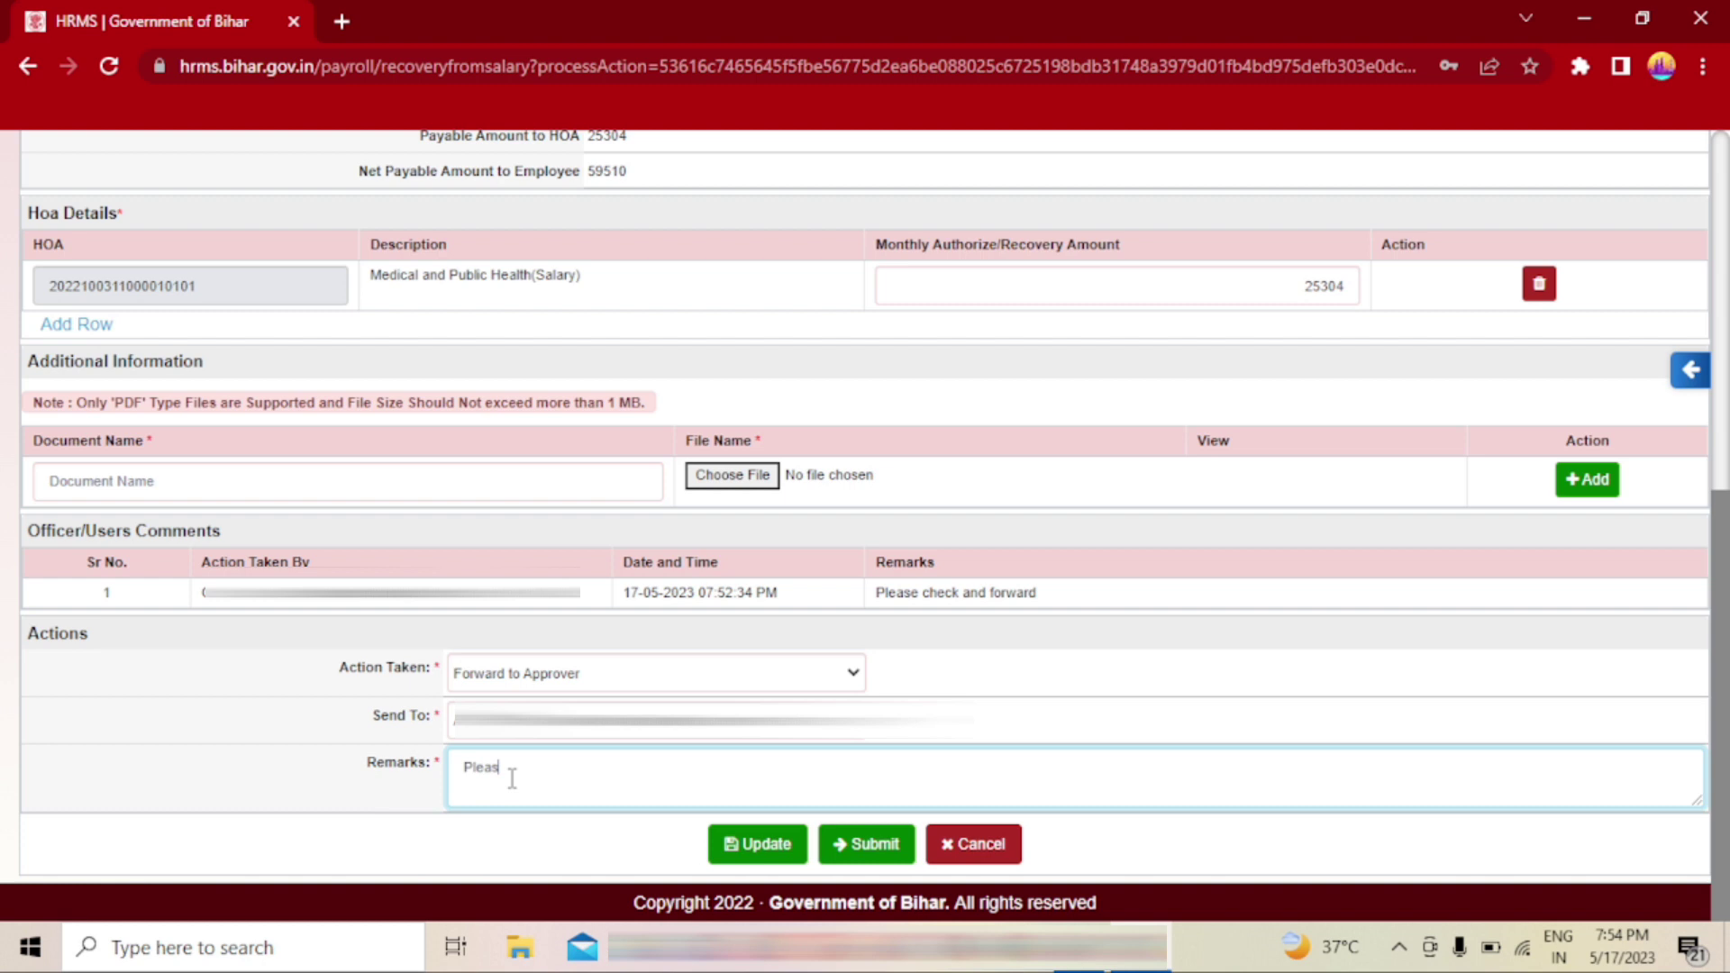
text(e Approve)
- Submit the request, confirm the details, and acknowledge the forwarded message
click(864, 845)
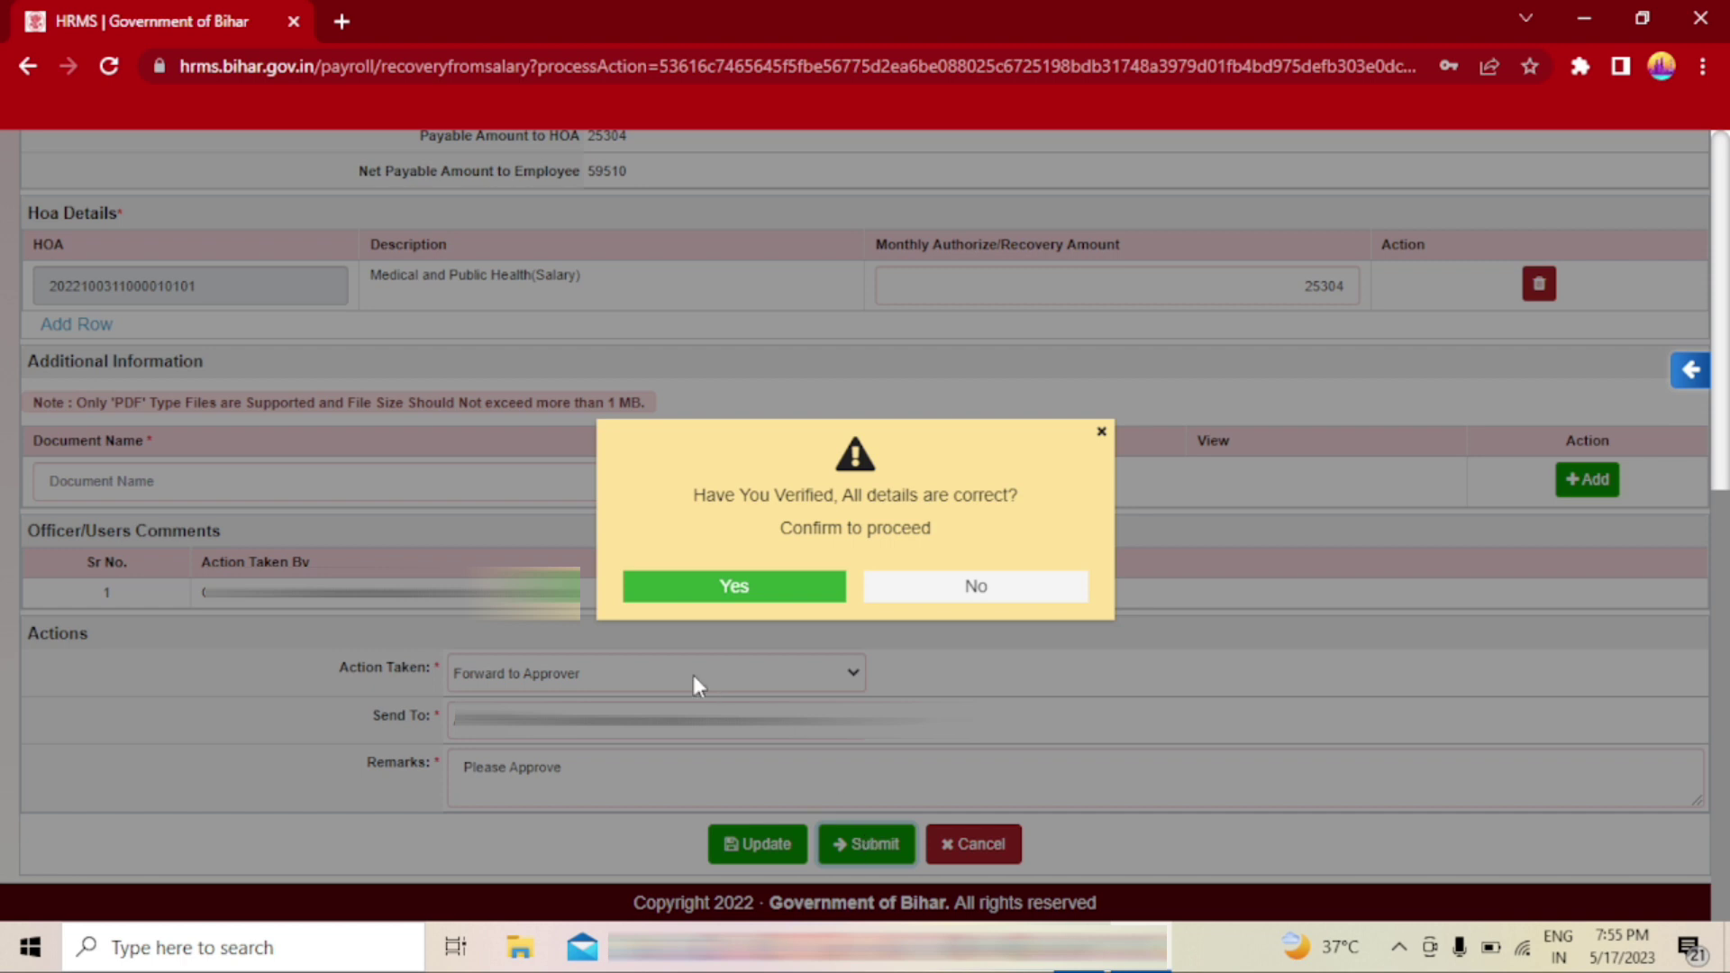
click(726, 590)
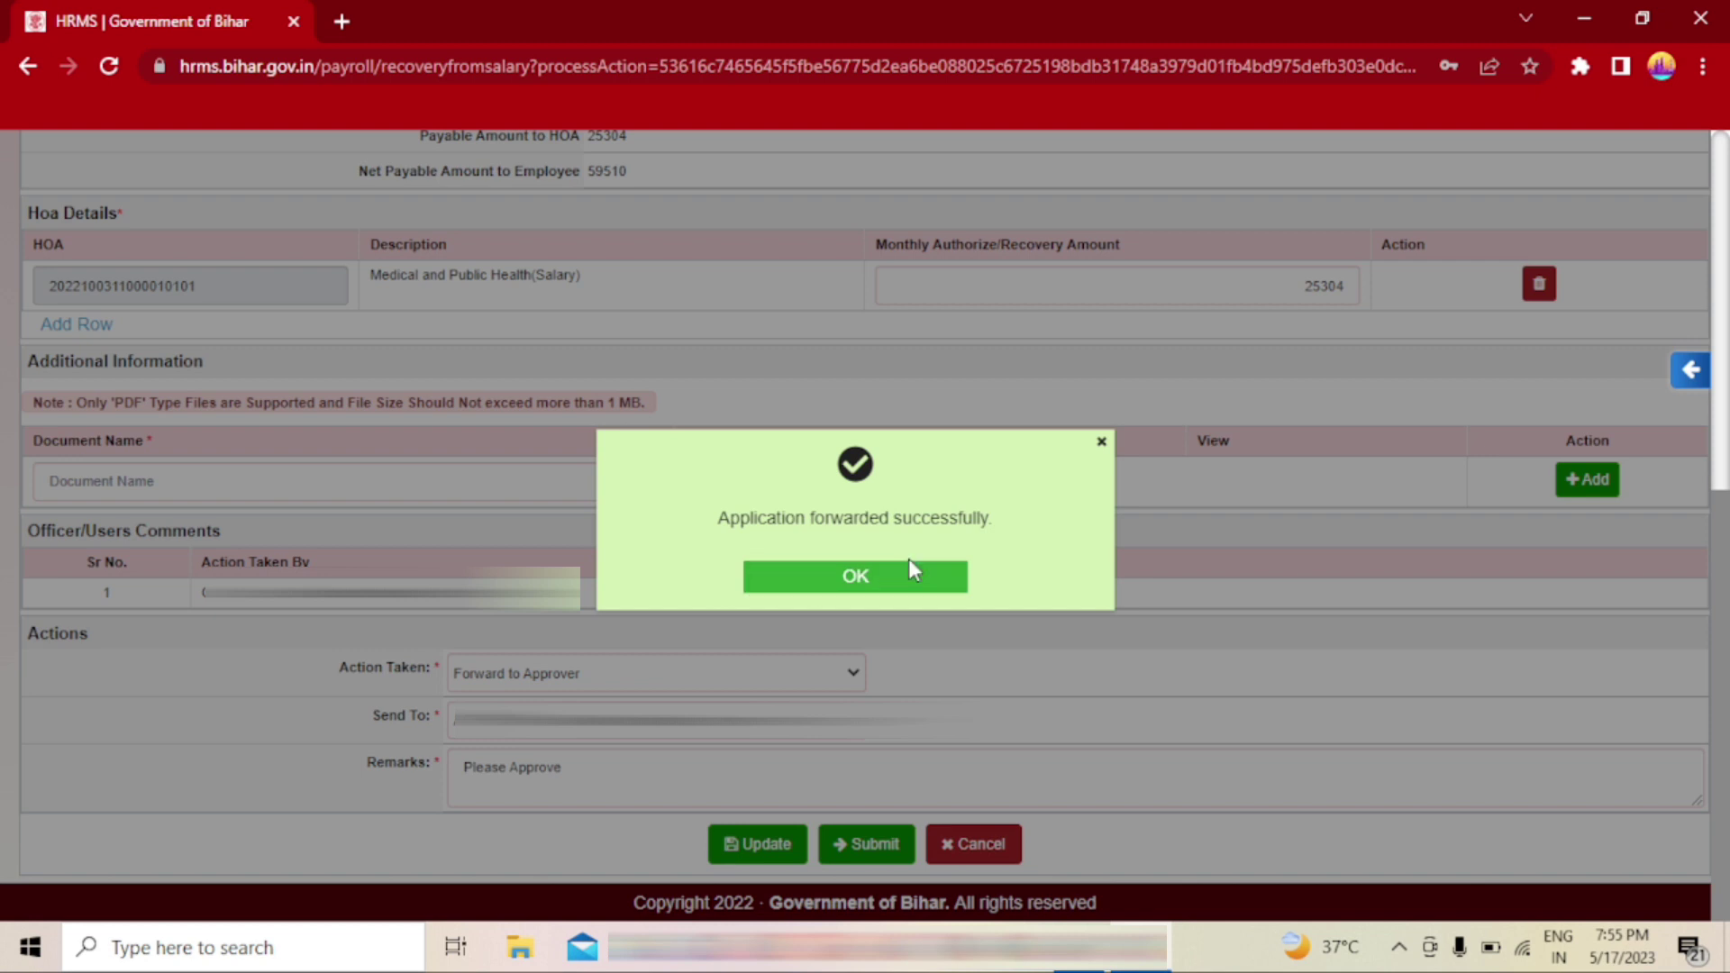
click(863, 591)
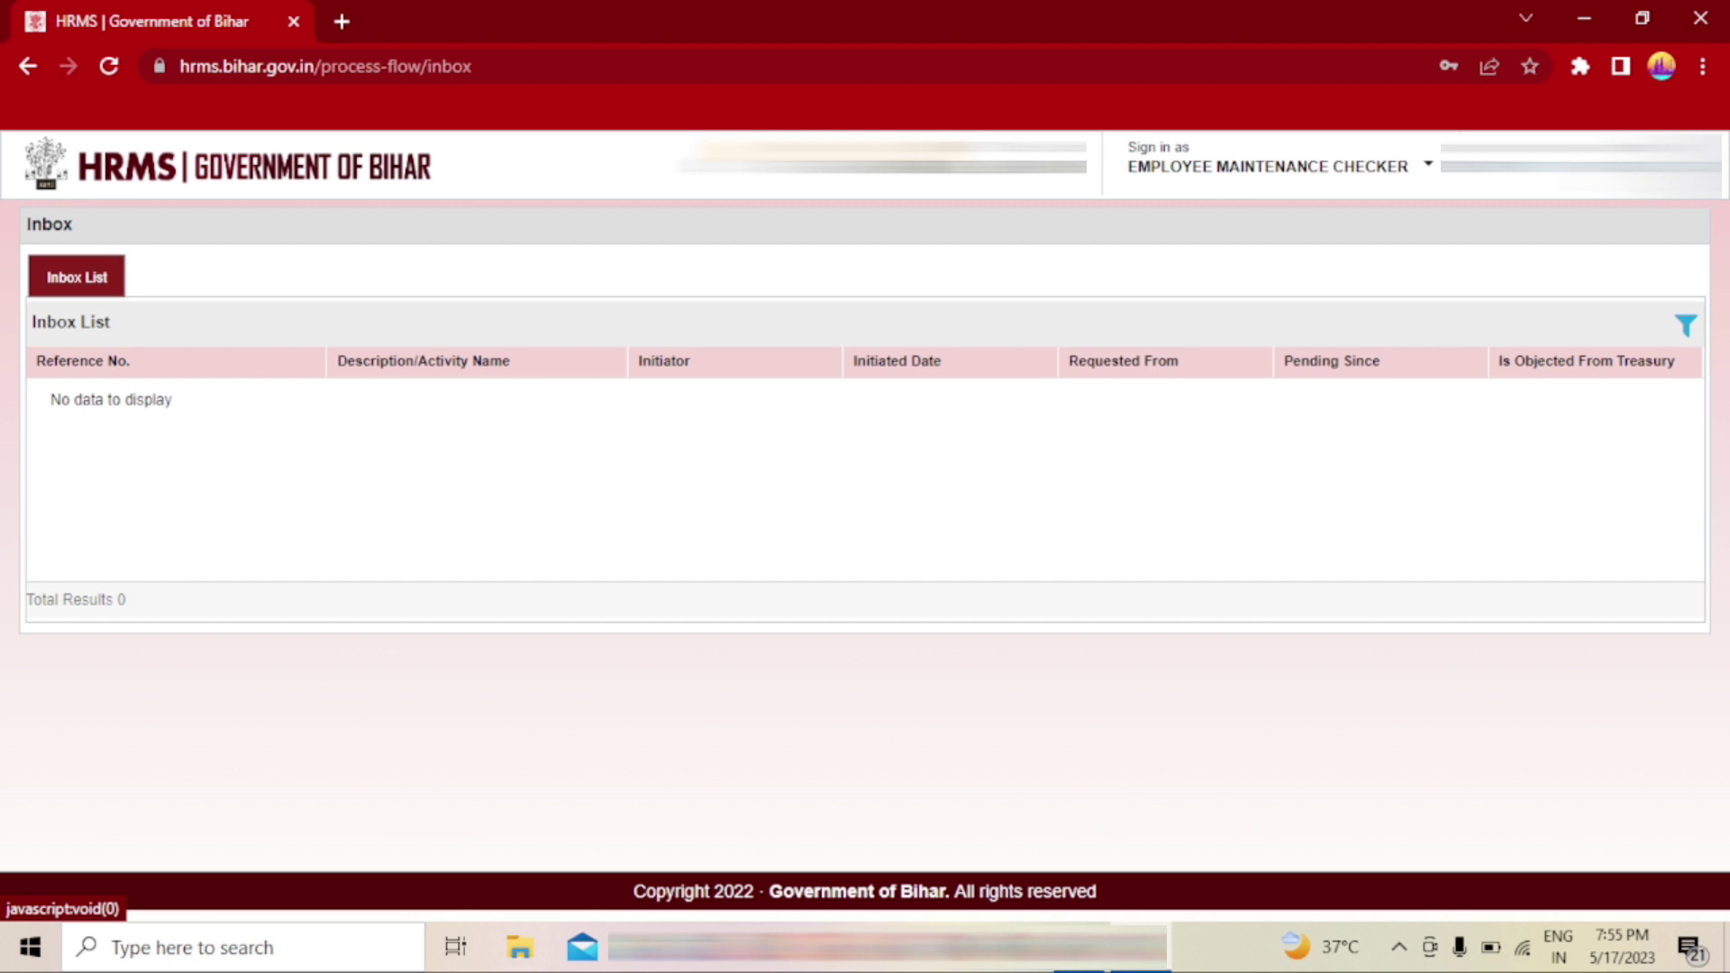
- Log out of the Employee Maintenance Checker account and confirm the logout
click(1428, 164)
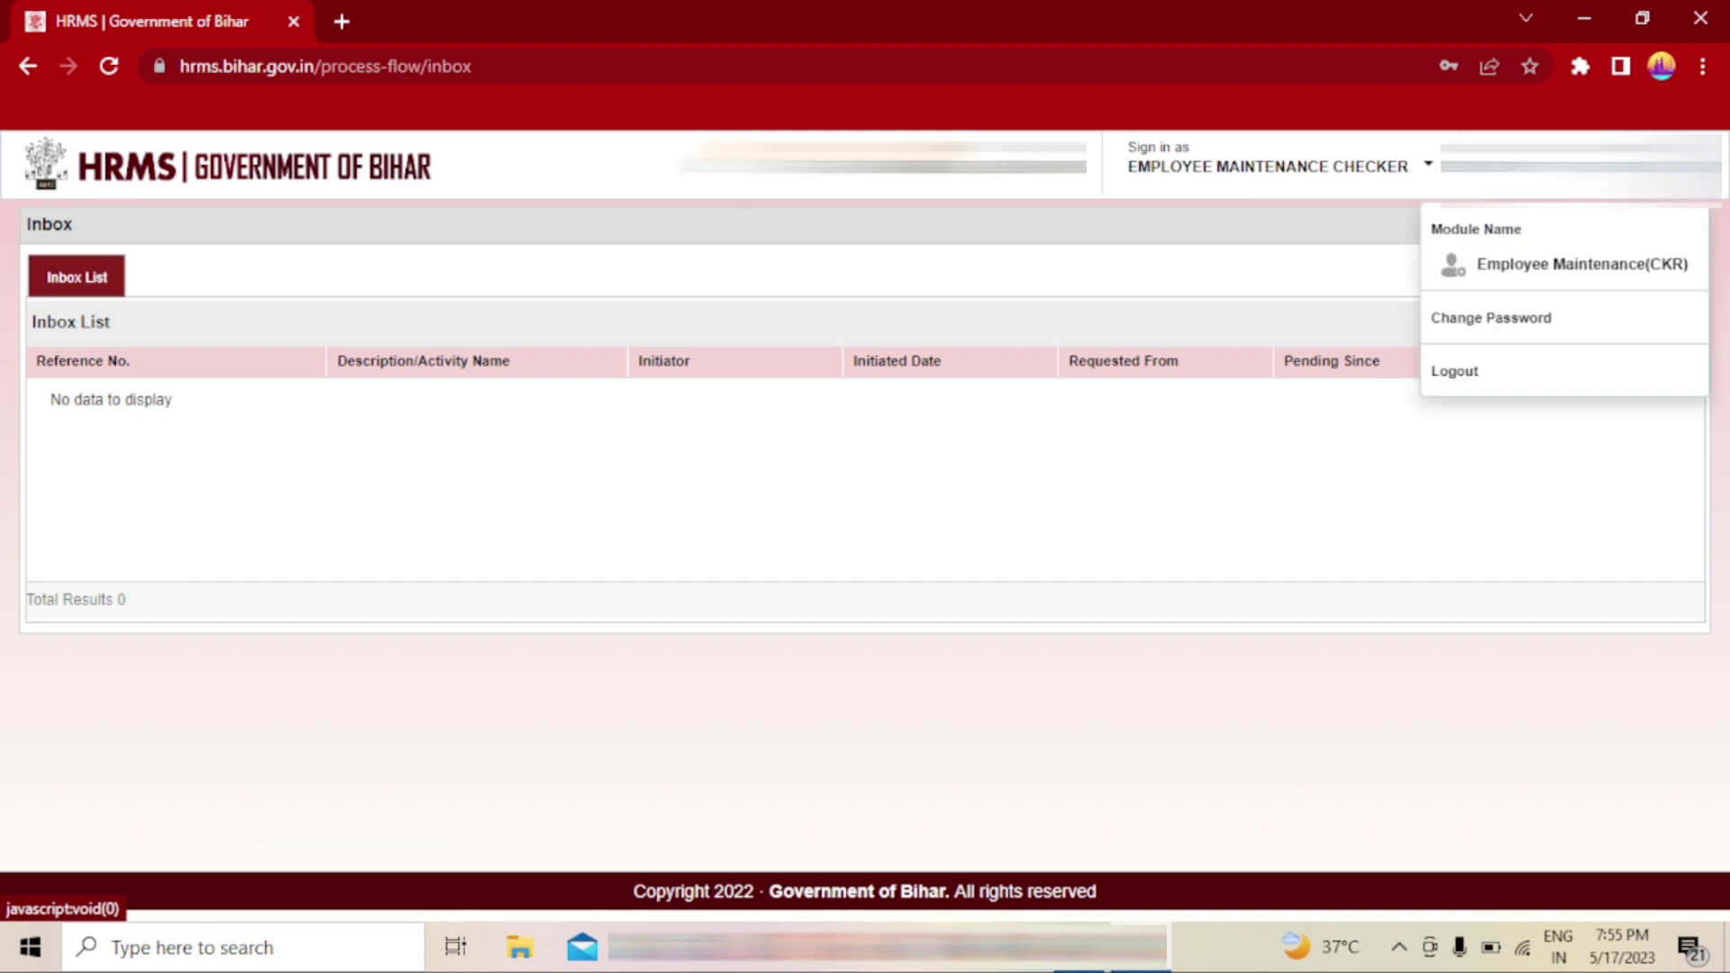
click(1478, 373)
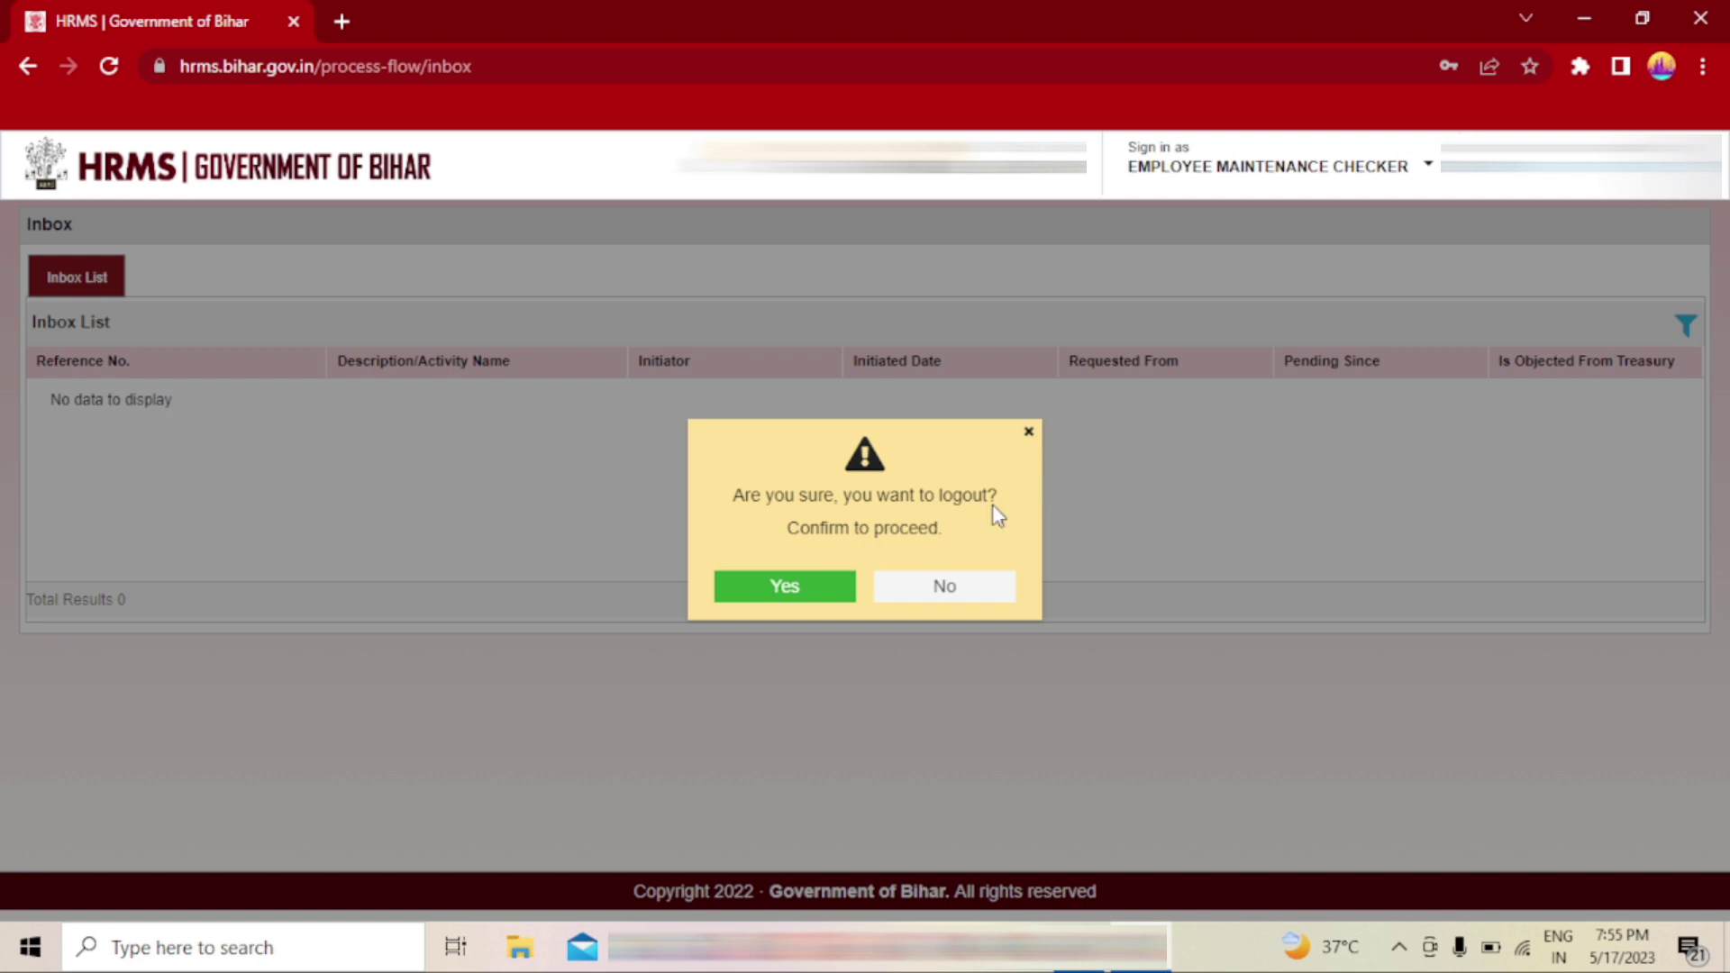
click(780, 597)
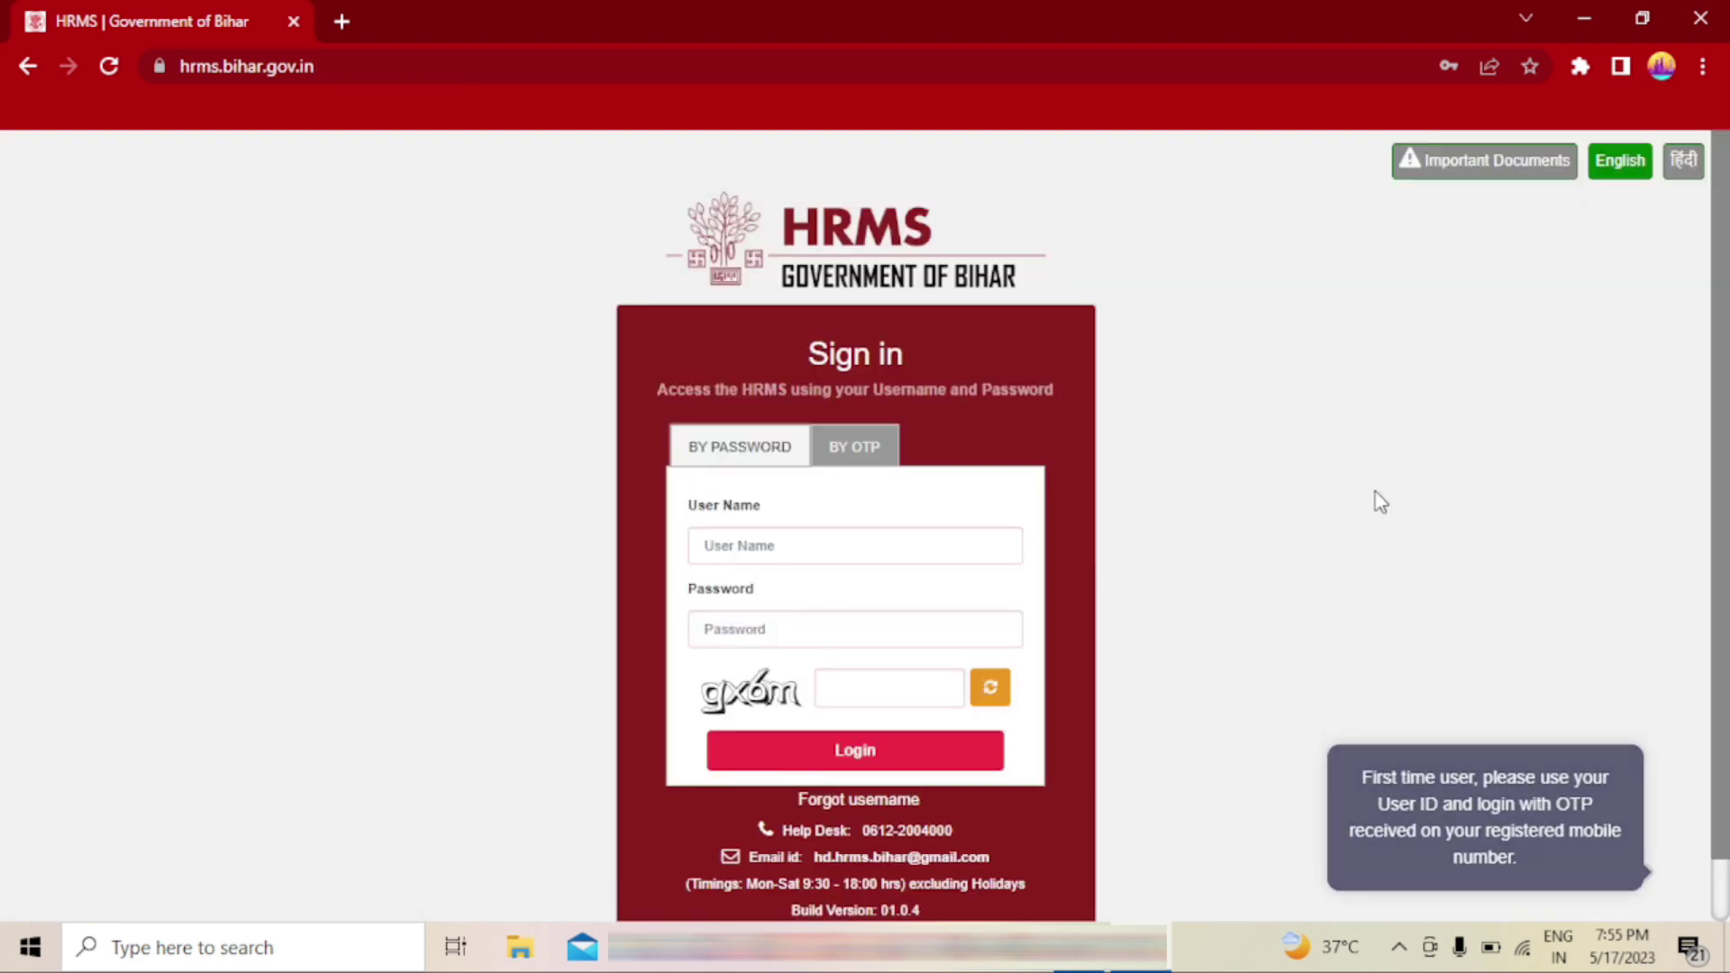
- Log in with the user name, password and the displayed captcha code
click(795, 548)
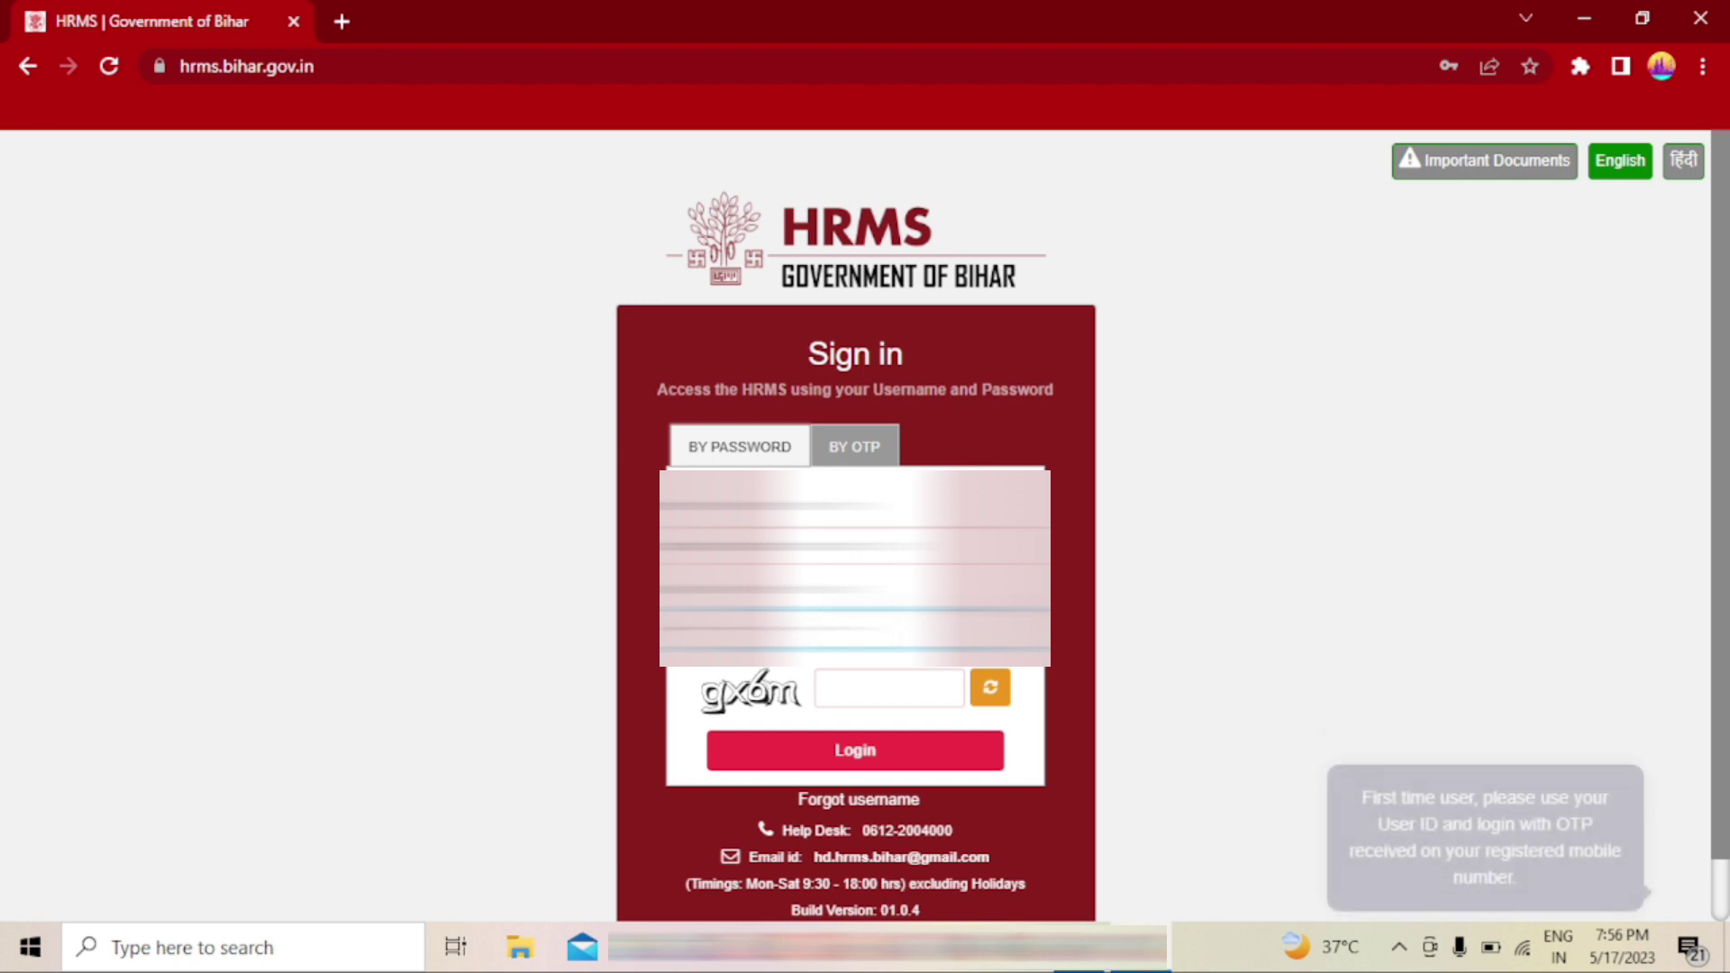
click(918, 685)
text(gx)
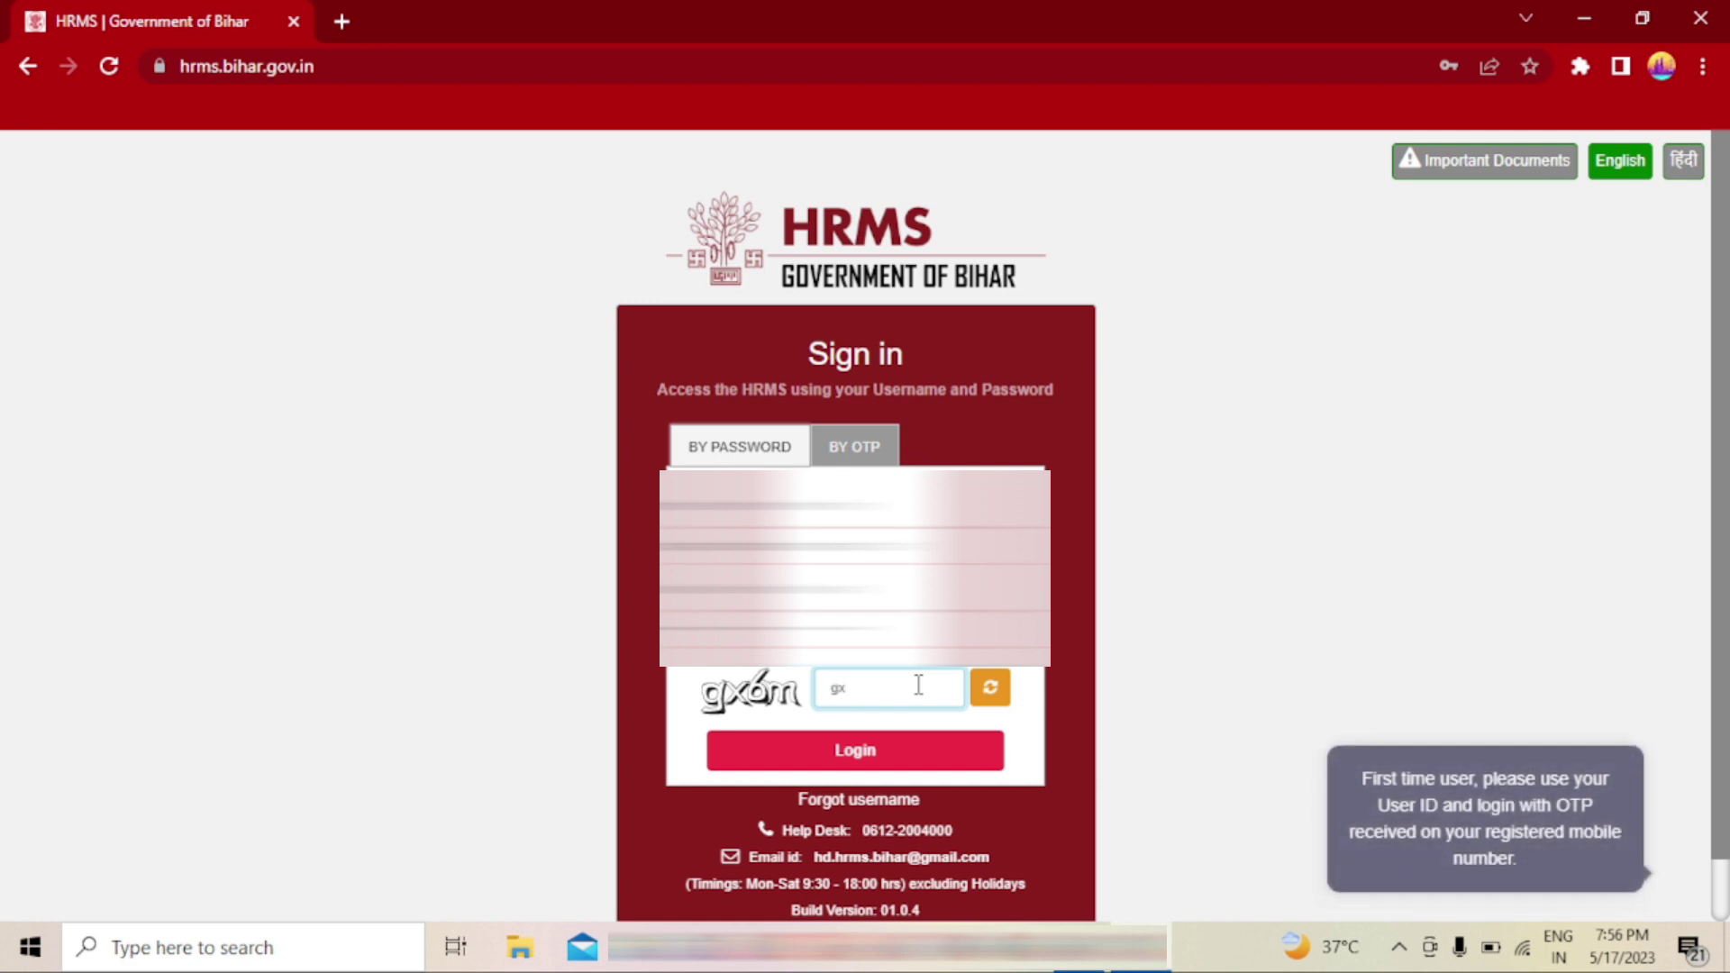
text(6m)
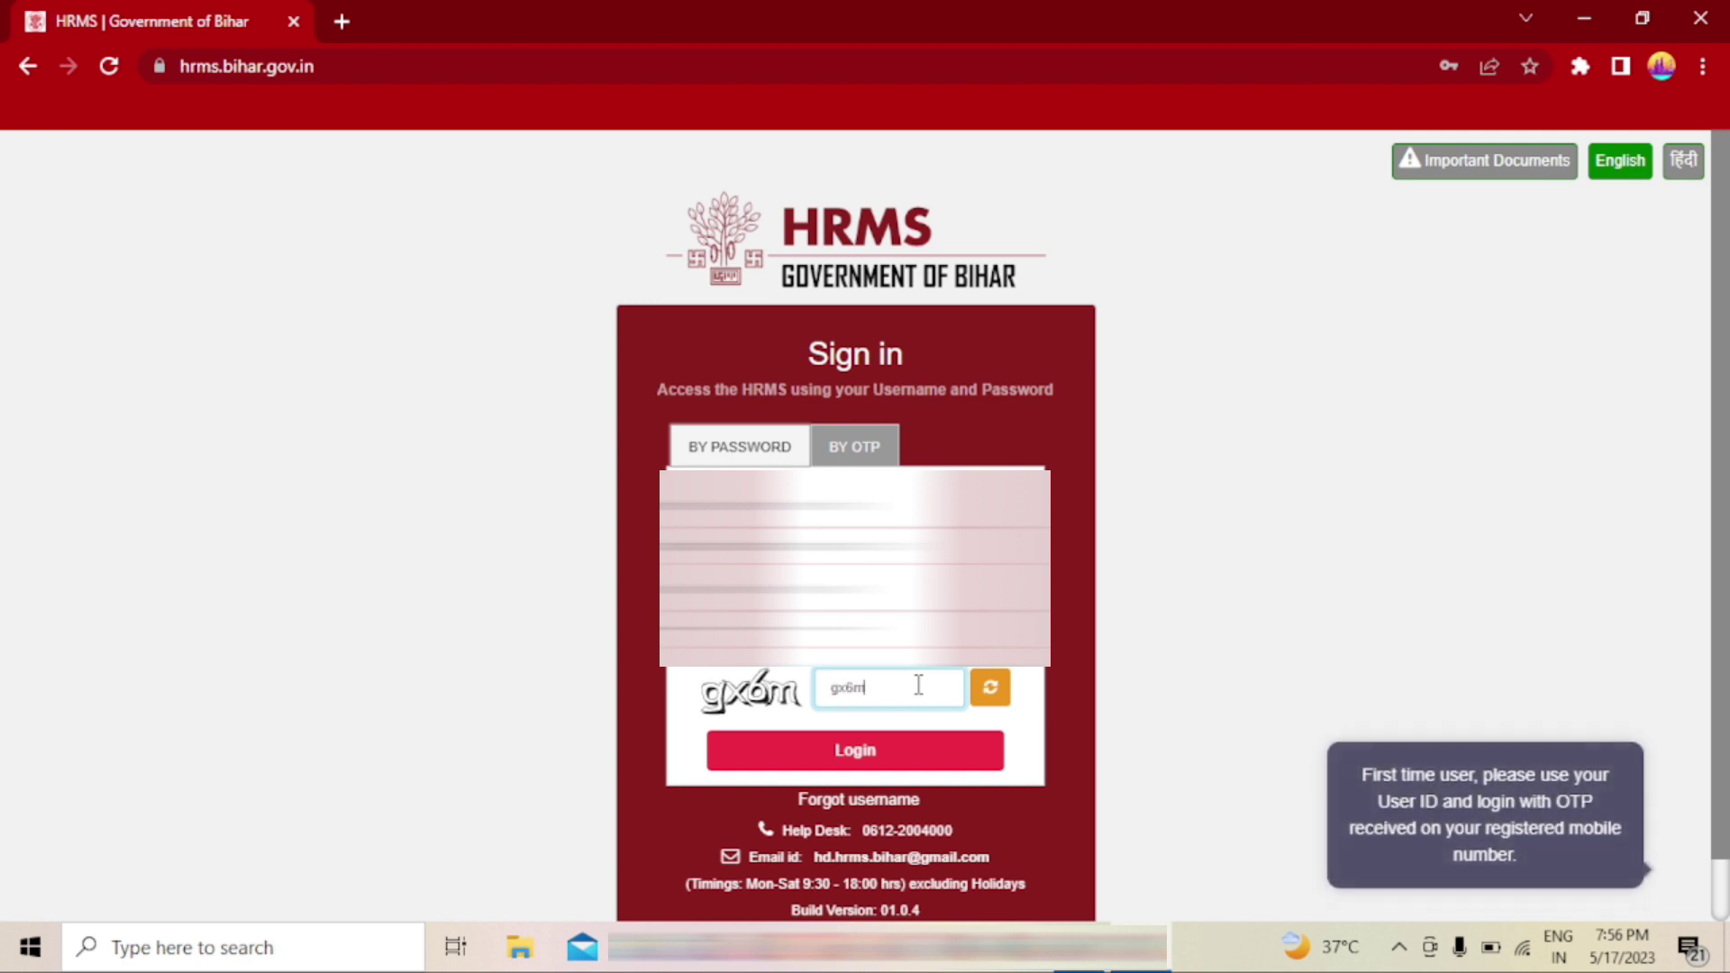
click(844, 764)
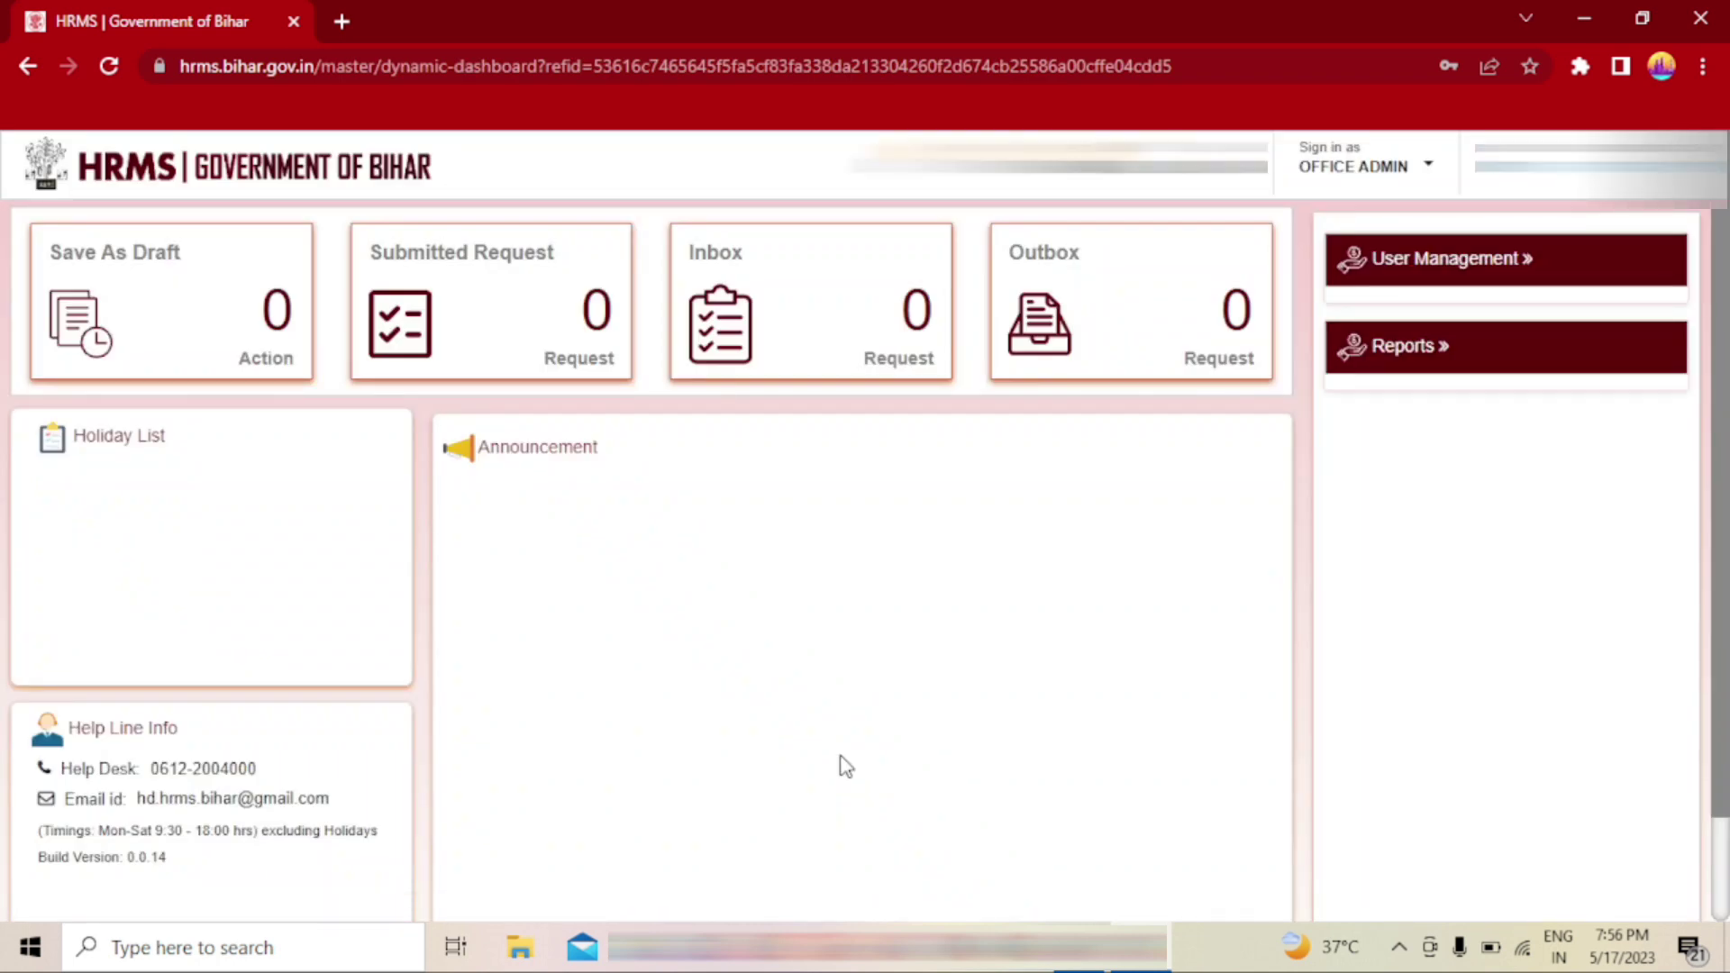
- Change the role from Office Admin to Employee Maintenance Approver
click(1349, 167)
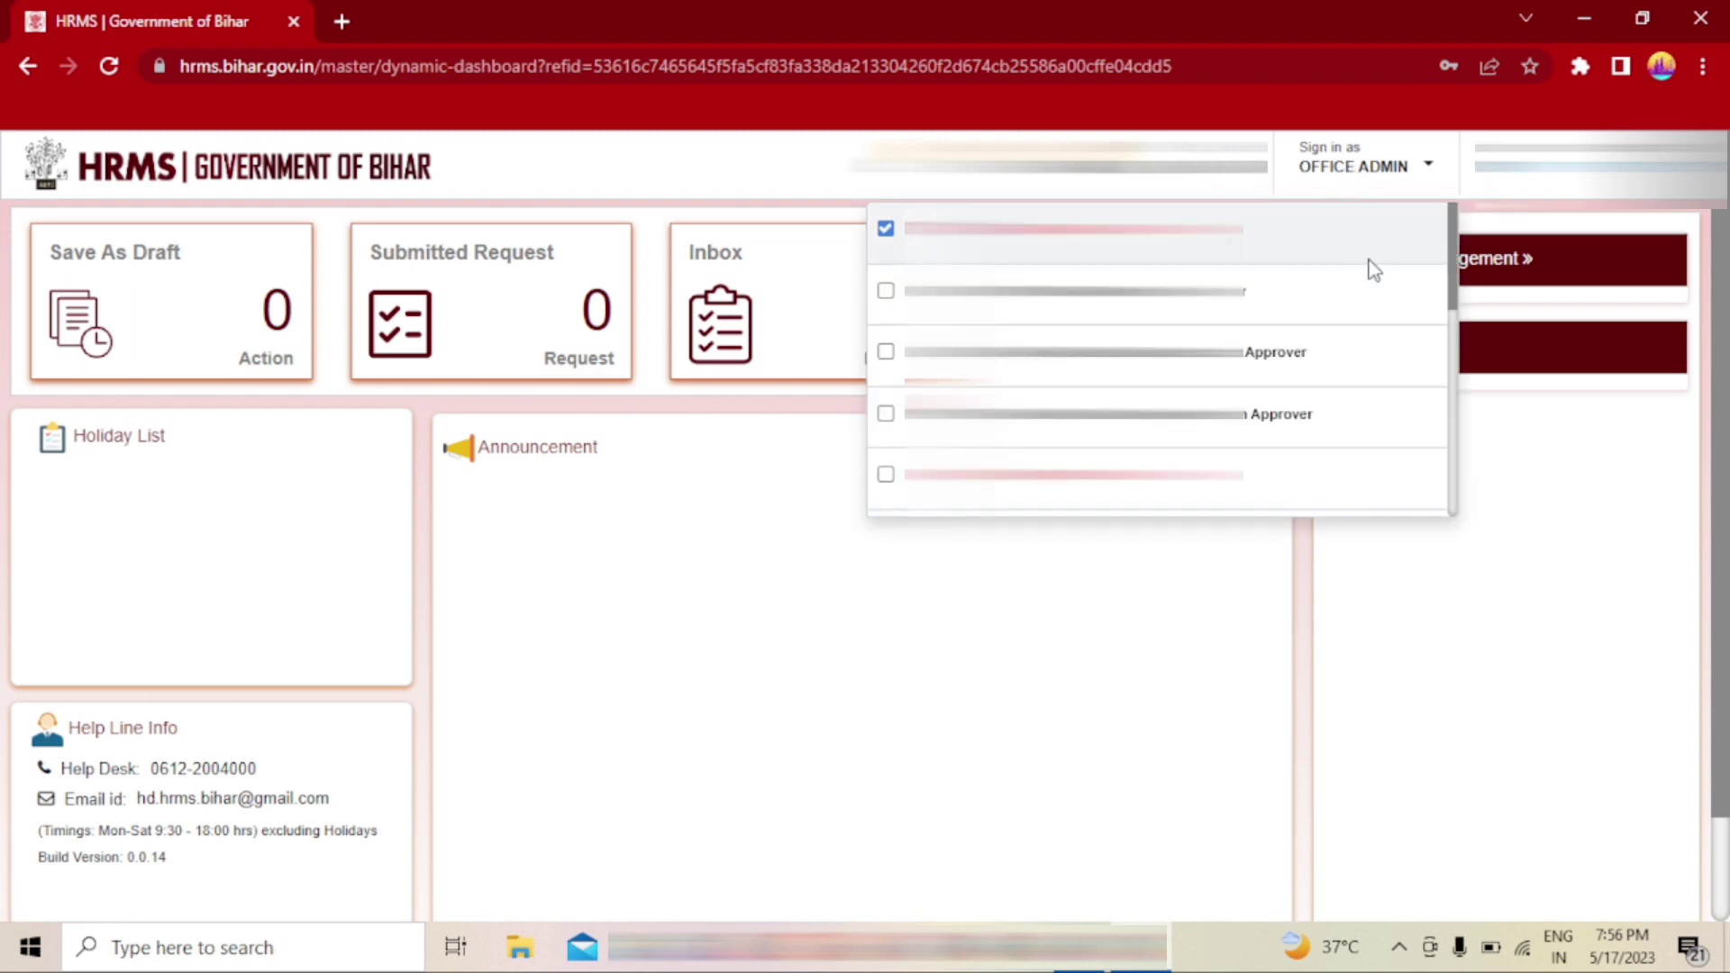
scroll(1461, 298, down, 2)
scroll(1462, 311, down, 1)
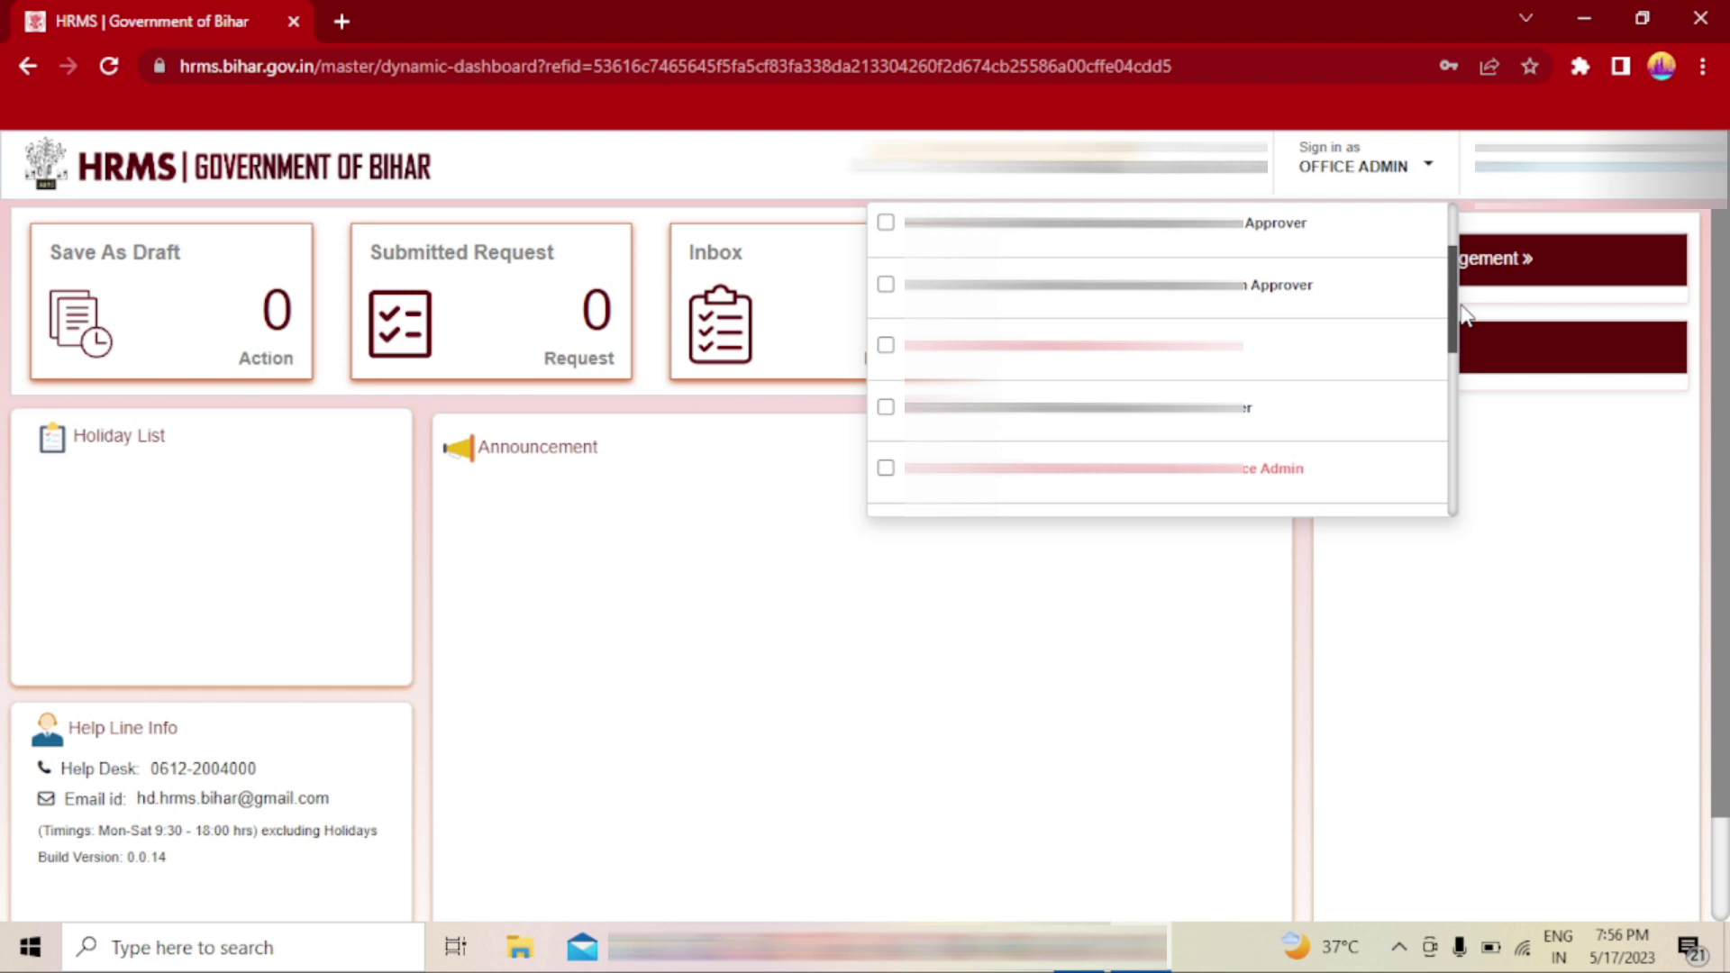
drag(1463, 313, 1472, 444)
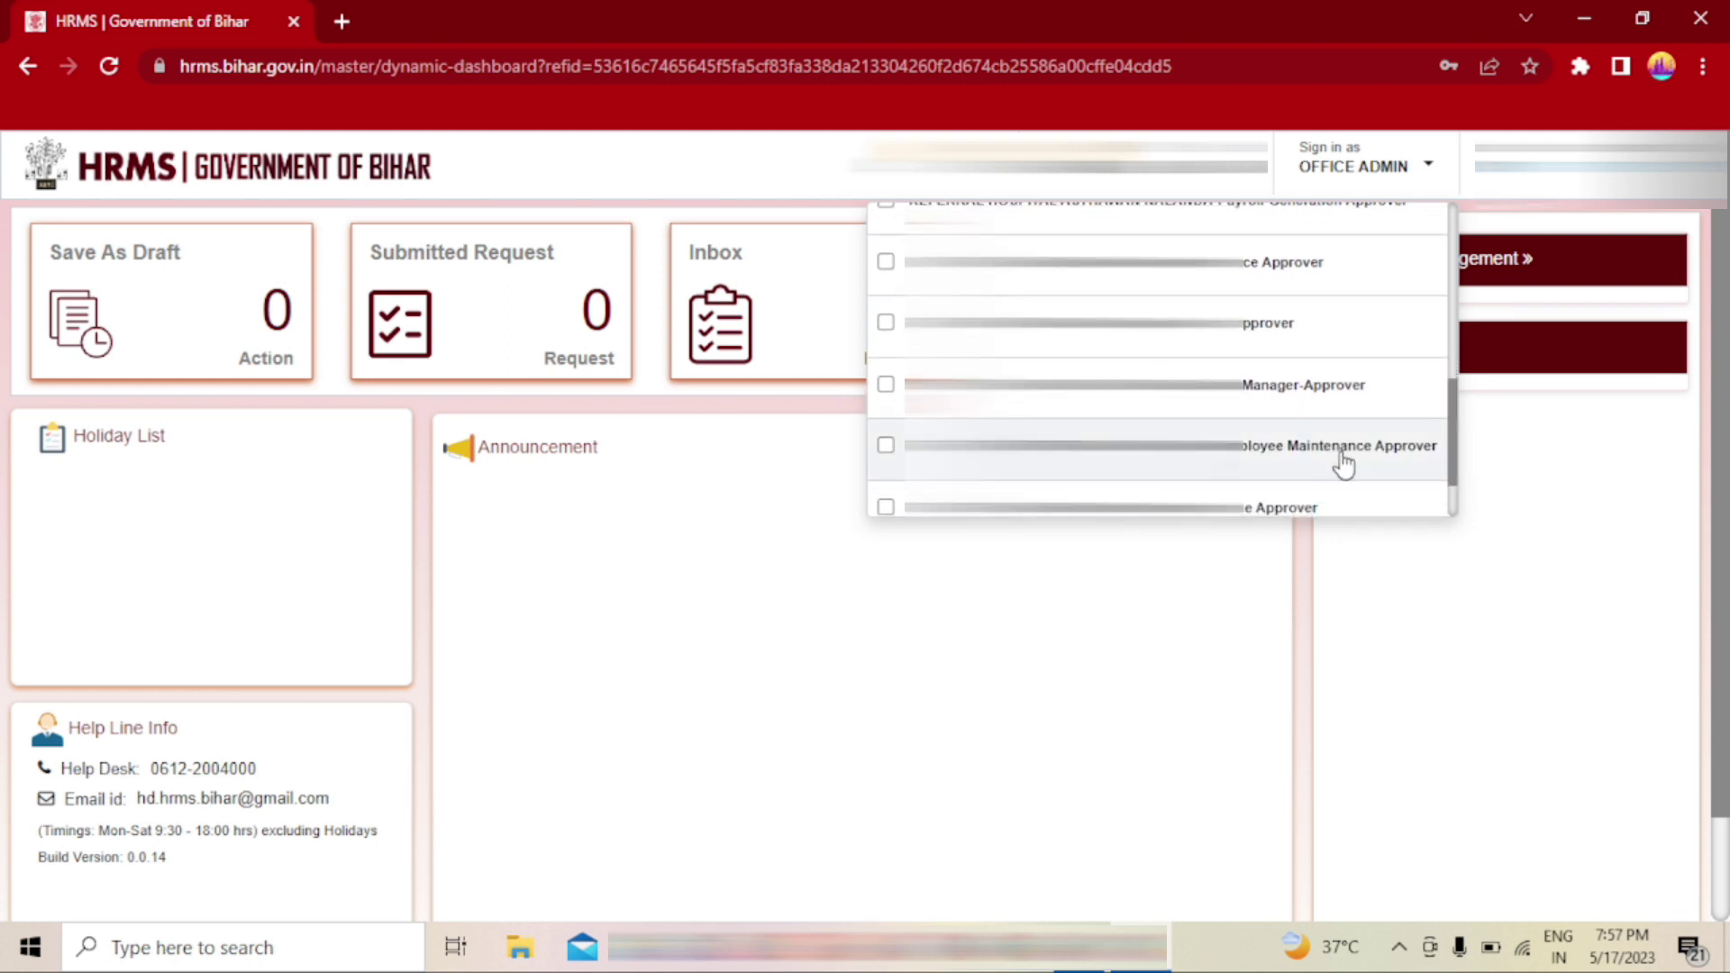
click(1278, 446)
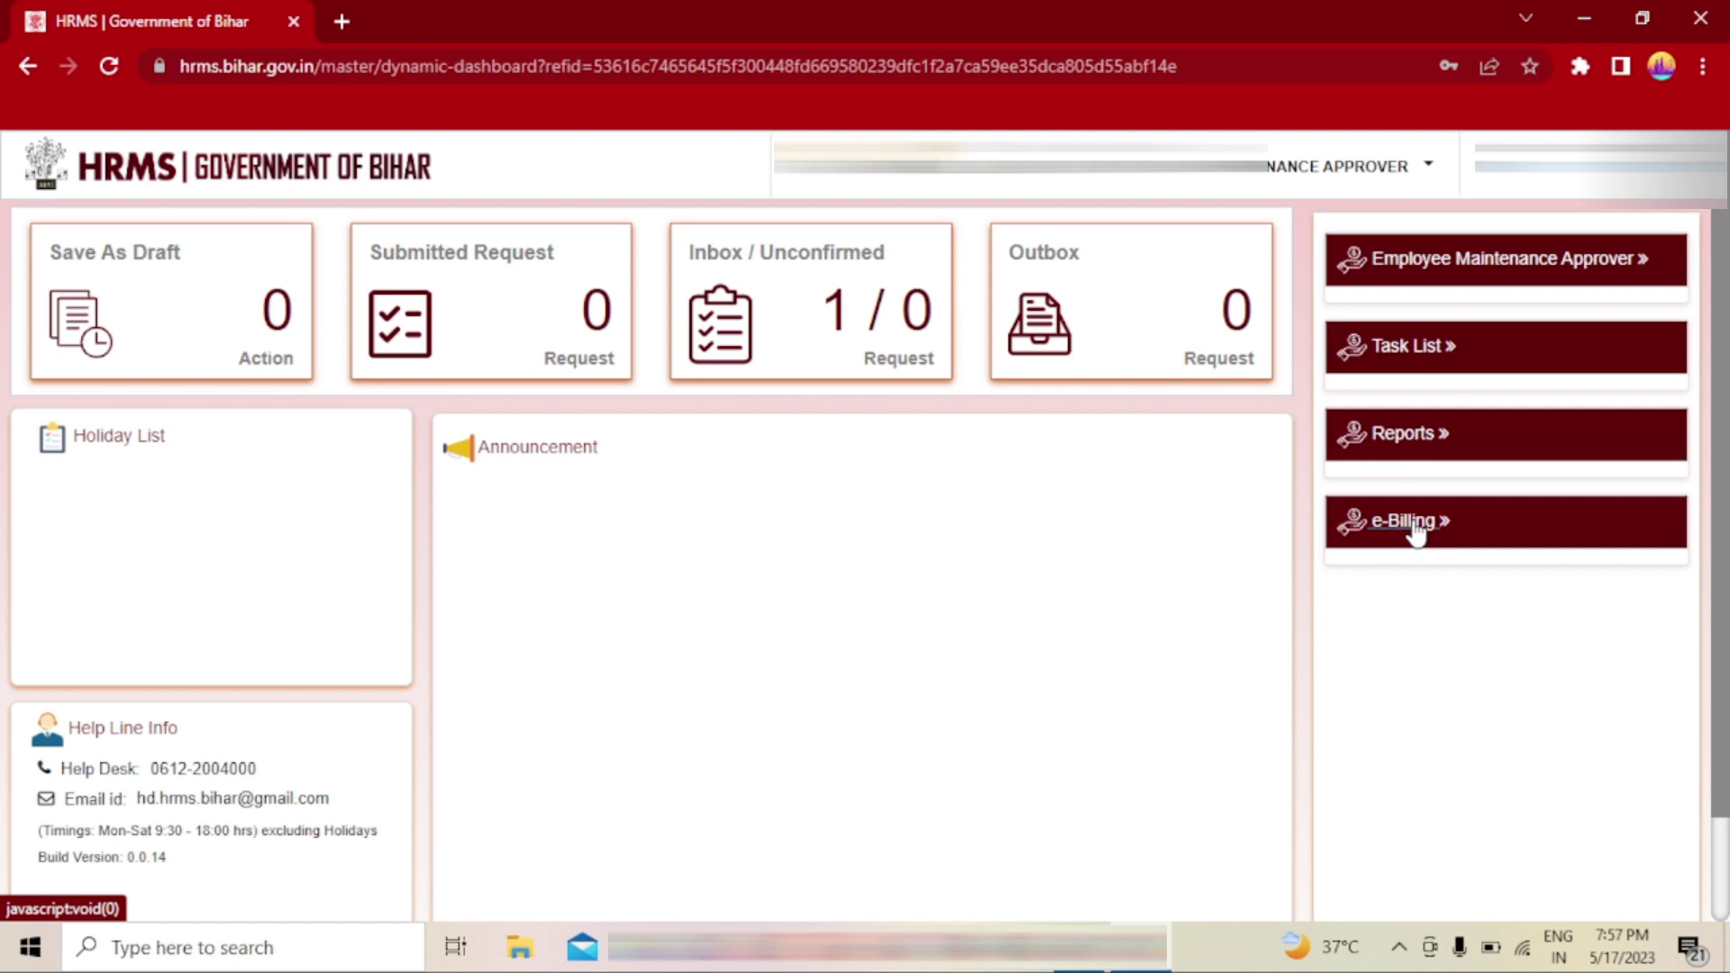
- Open the RFSAL Recovery From Salary request from the Task List Inbox
click(1408, 354)
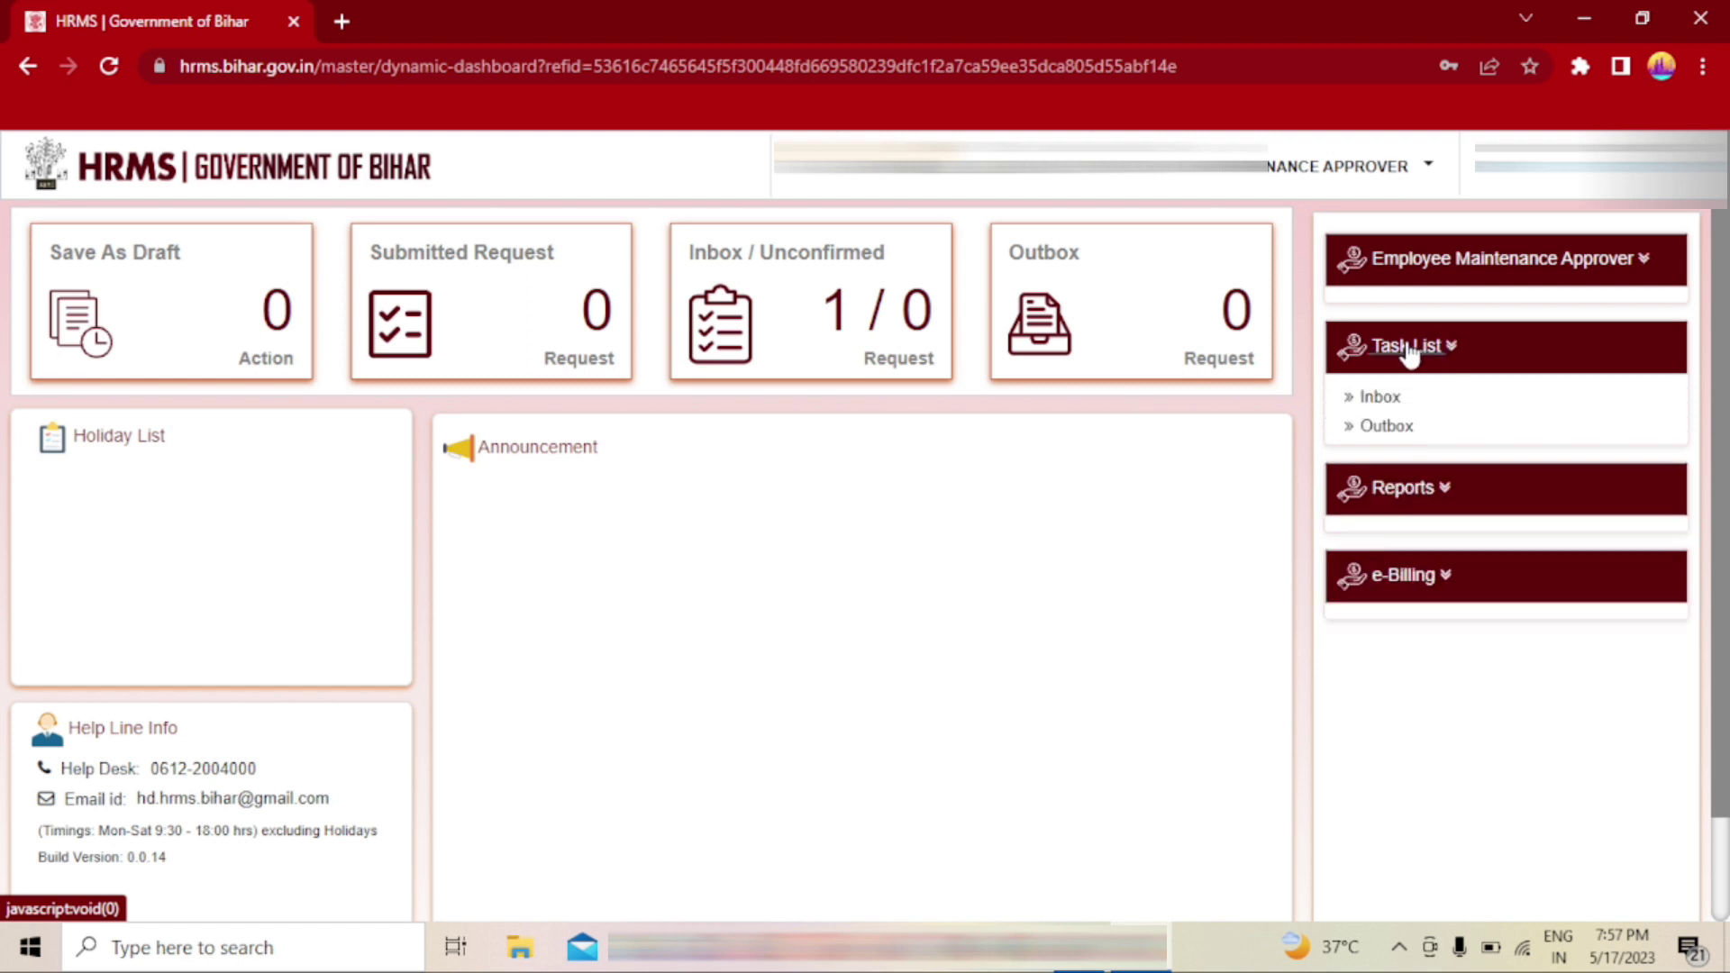
click(1396, 399)
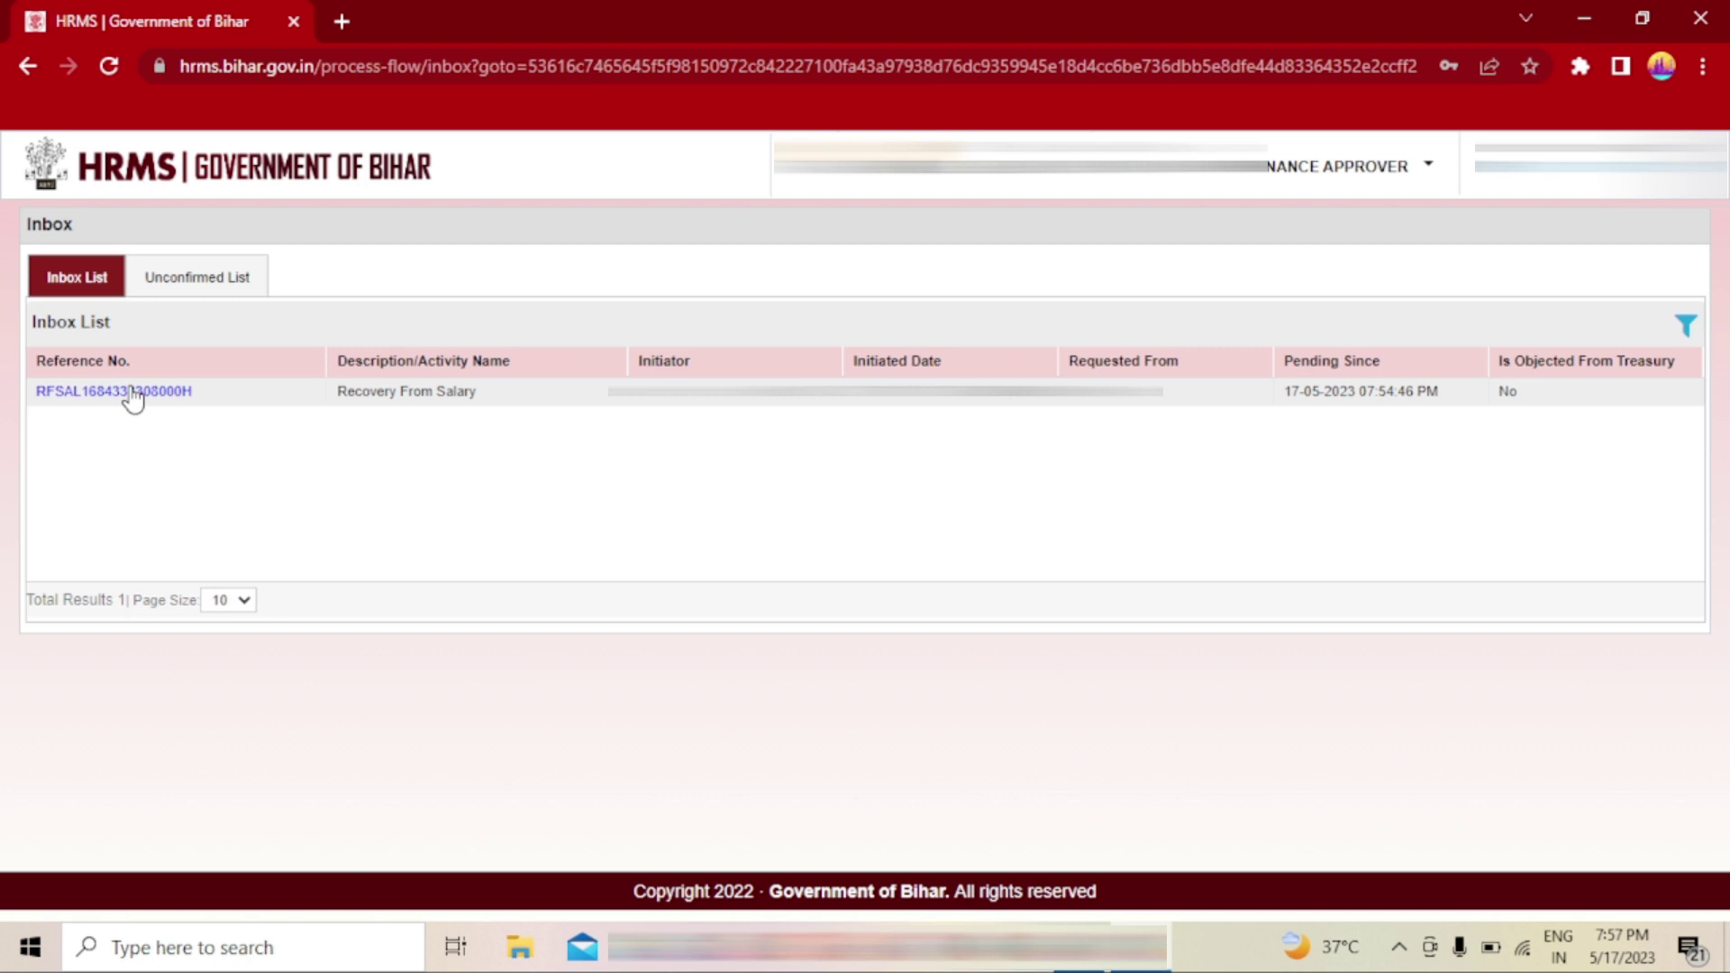
click(133, 392)
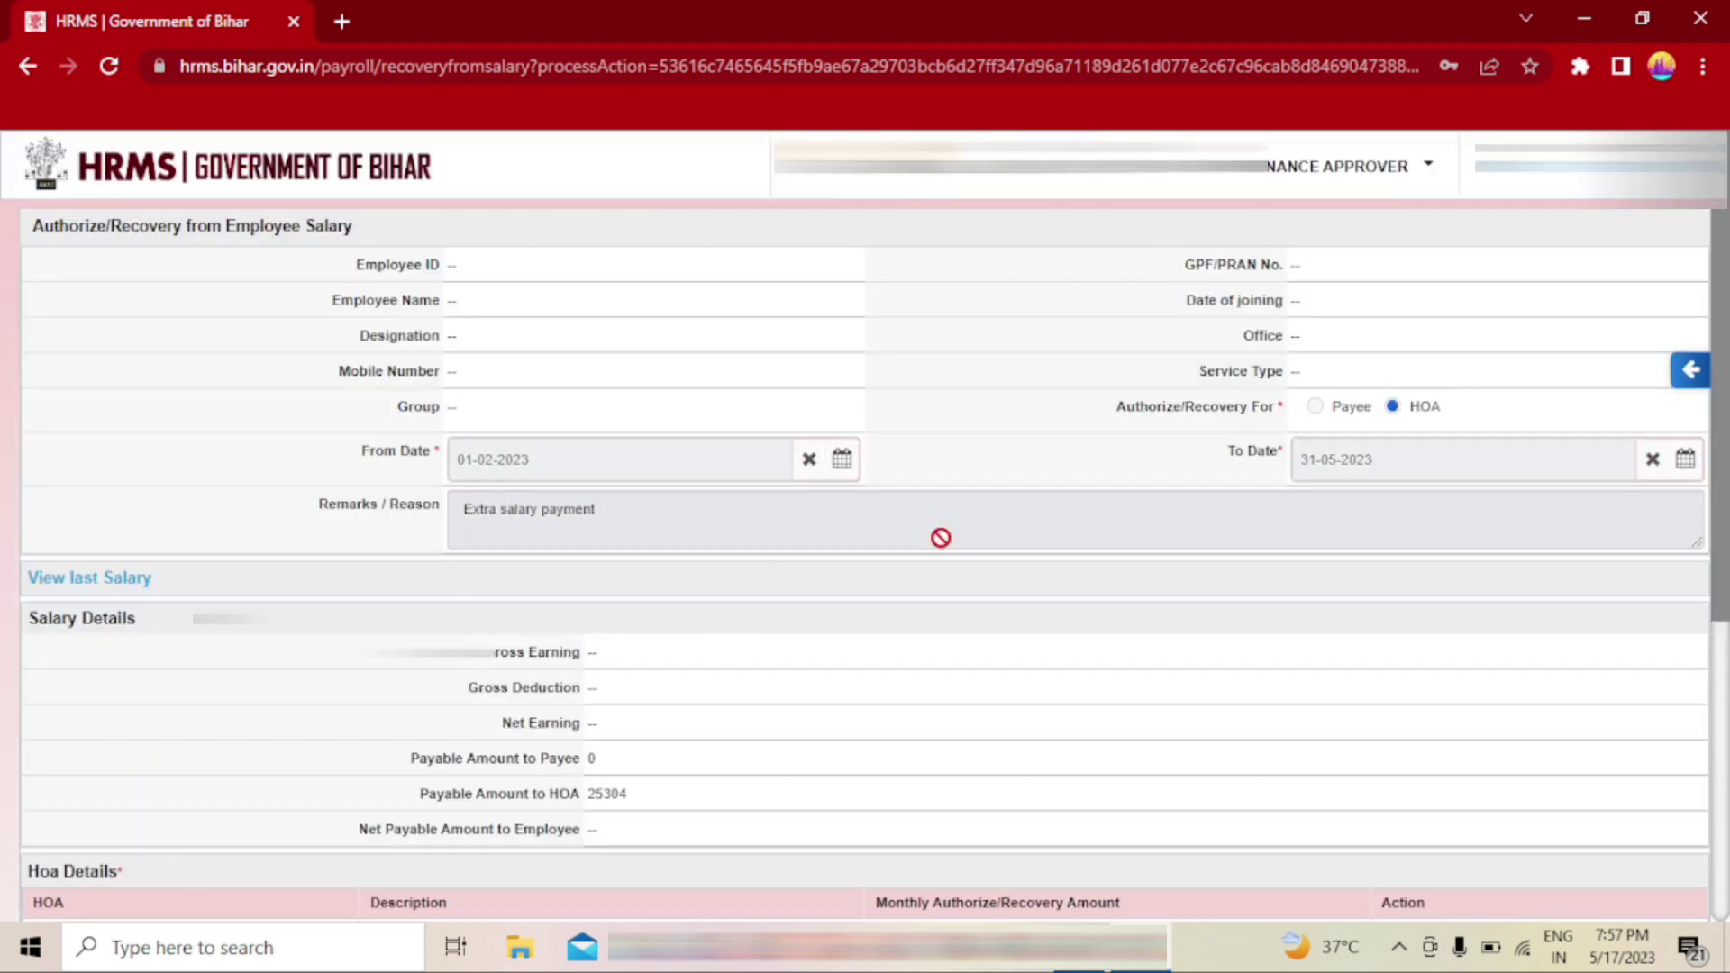
- Scroll past the HOA details and earlier remarks to the Action Taken dropdown and expand it
scroll(941, 538, down, 5)
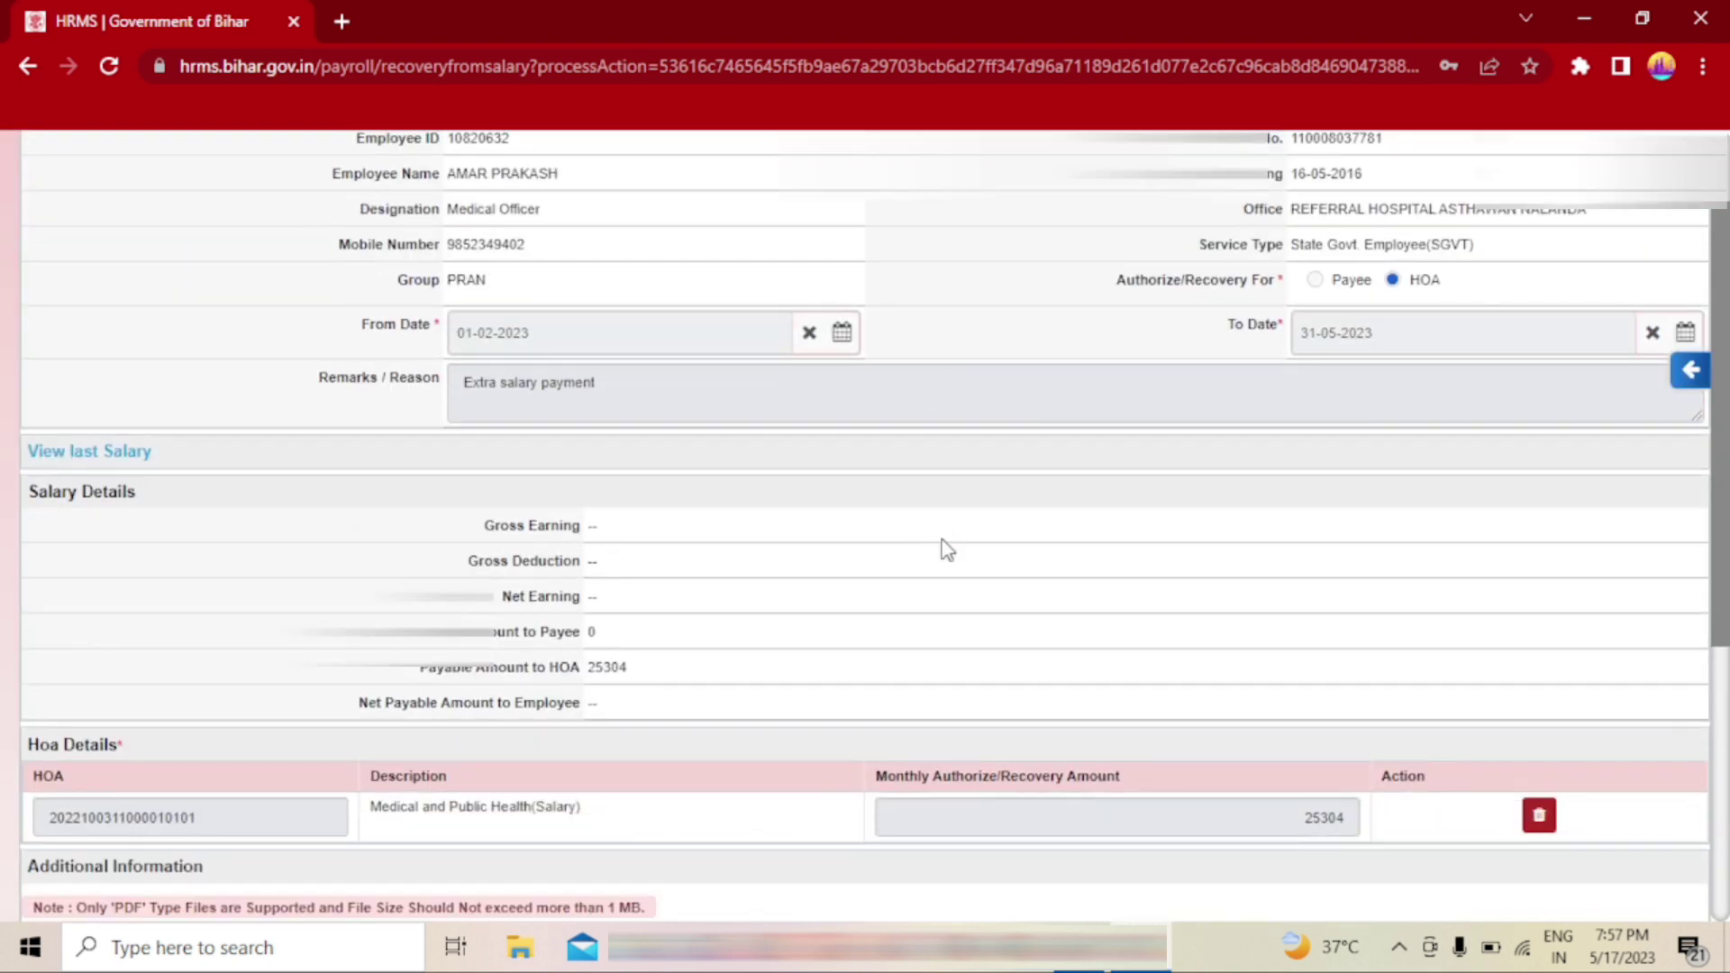
scroll(946, 550, down, 1)
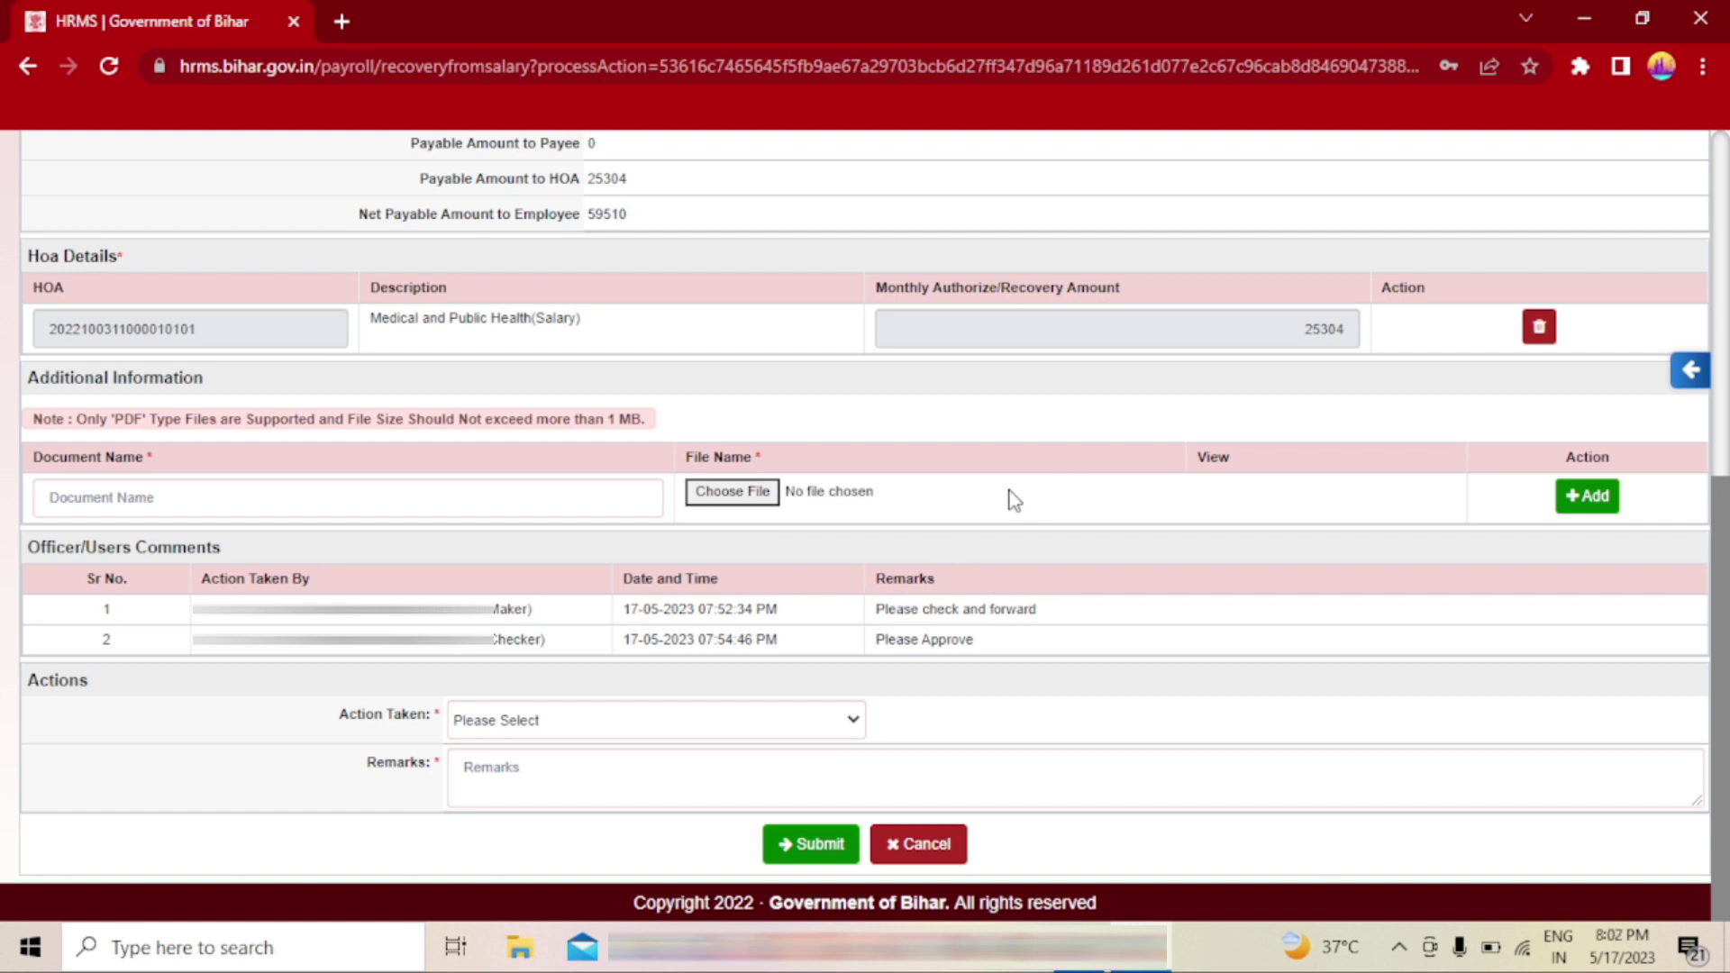
click(618, 726)
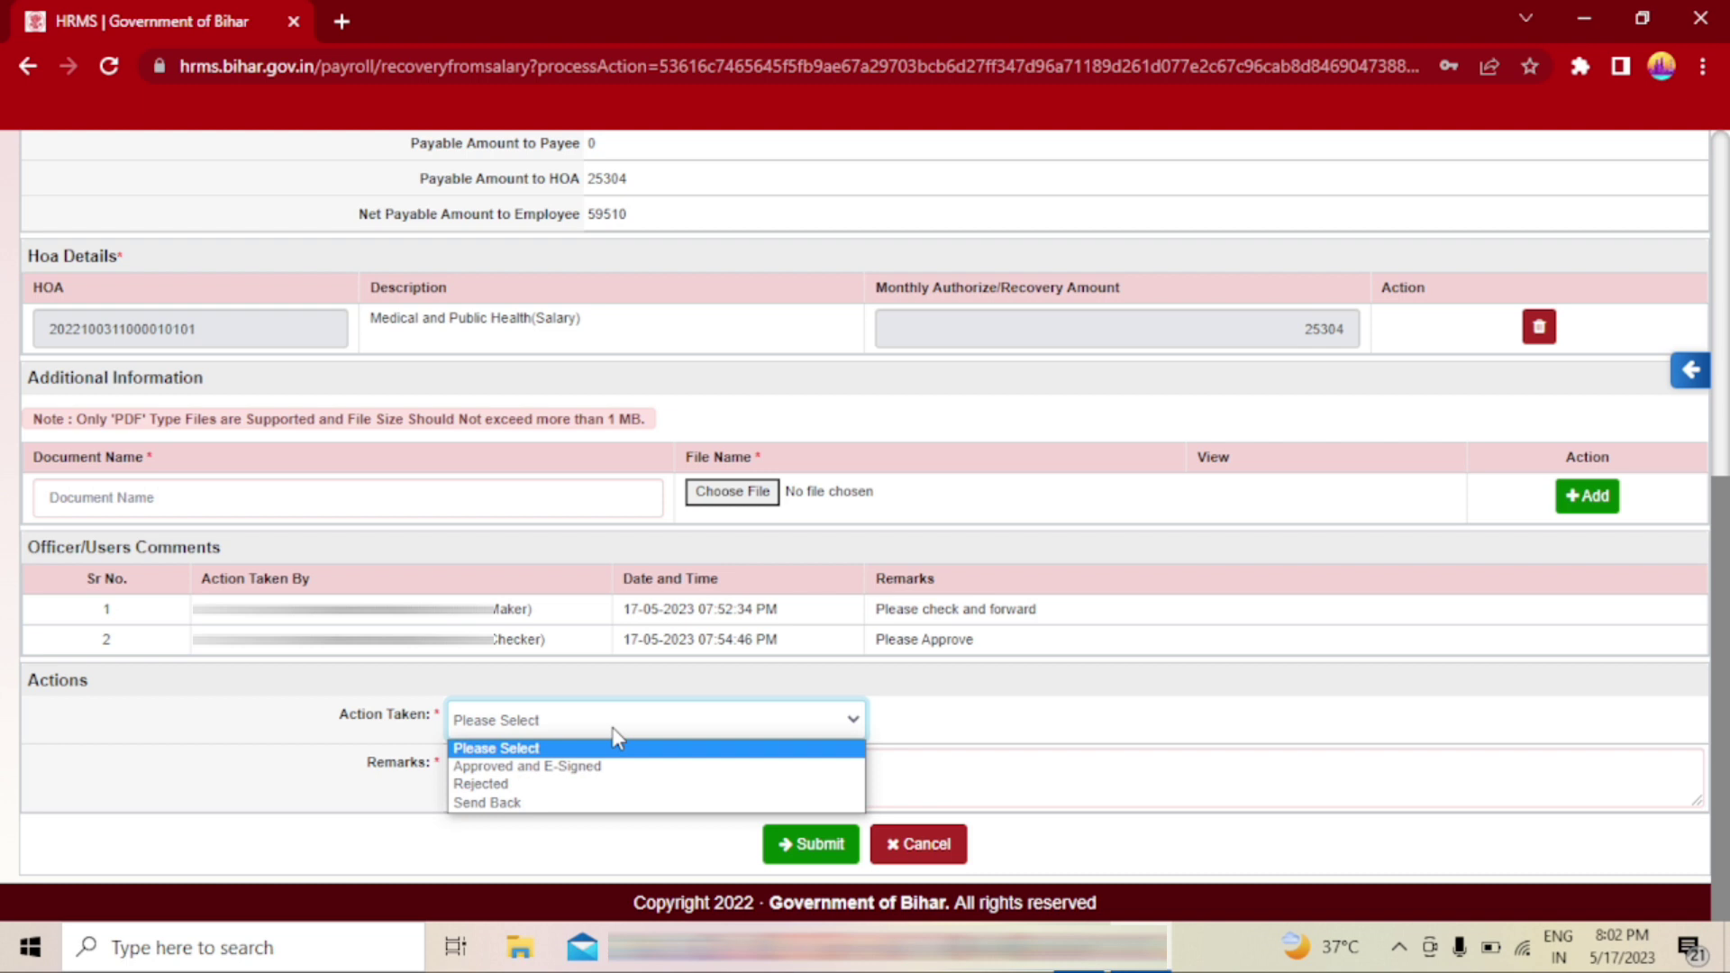
- Choose Approved and E-Signed with remark 'Approved', submit, and confirm the details are verified
click(606, 767)
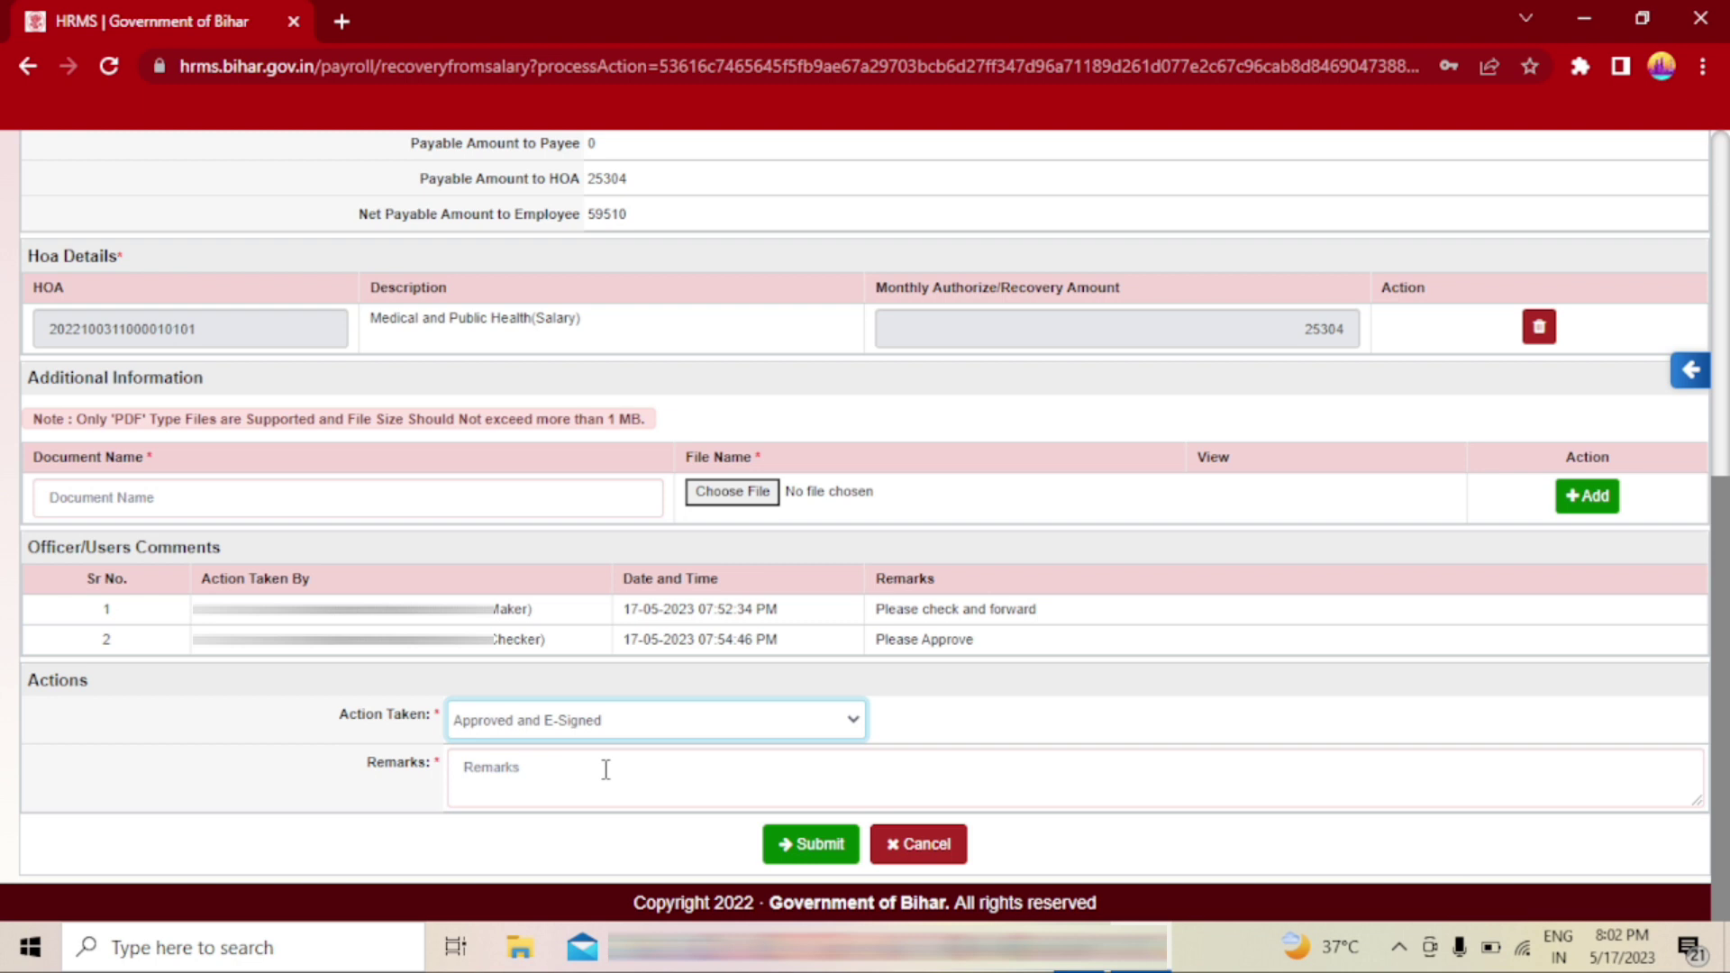
click(554, 773)
text(A)
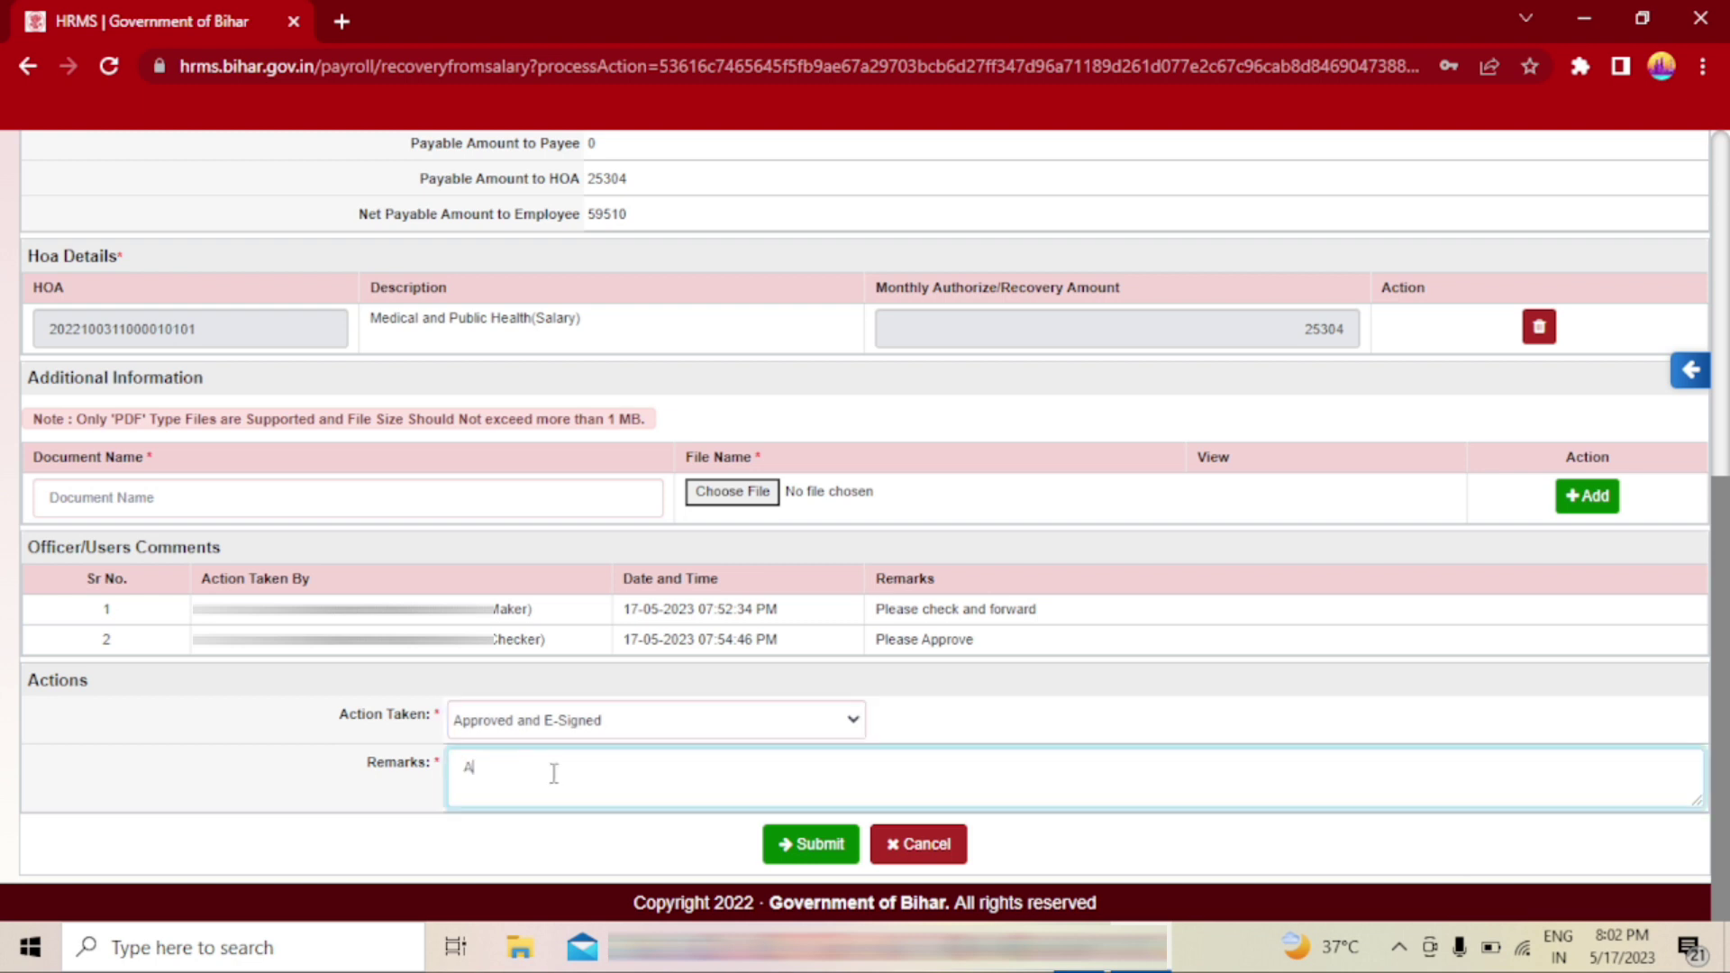
text(pproved)
click(808, 852)
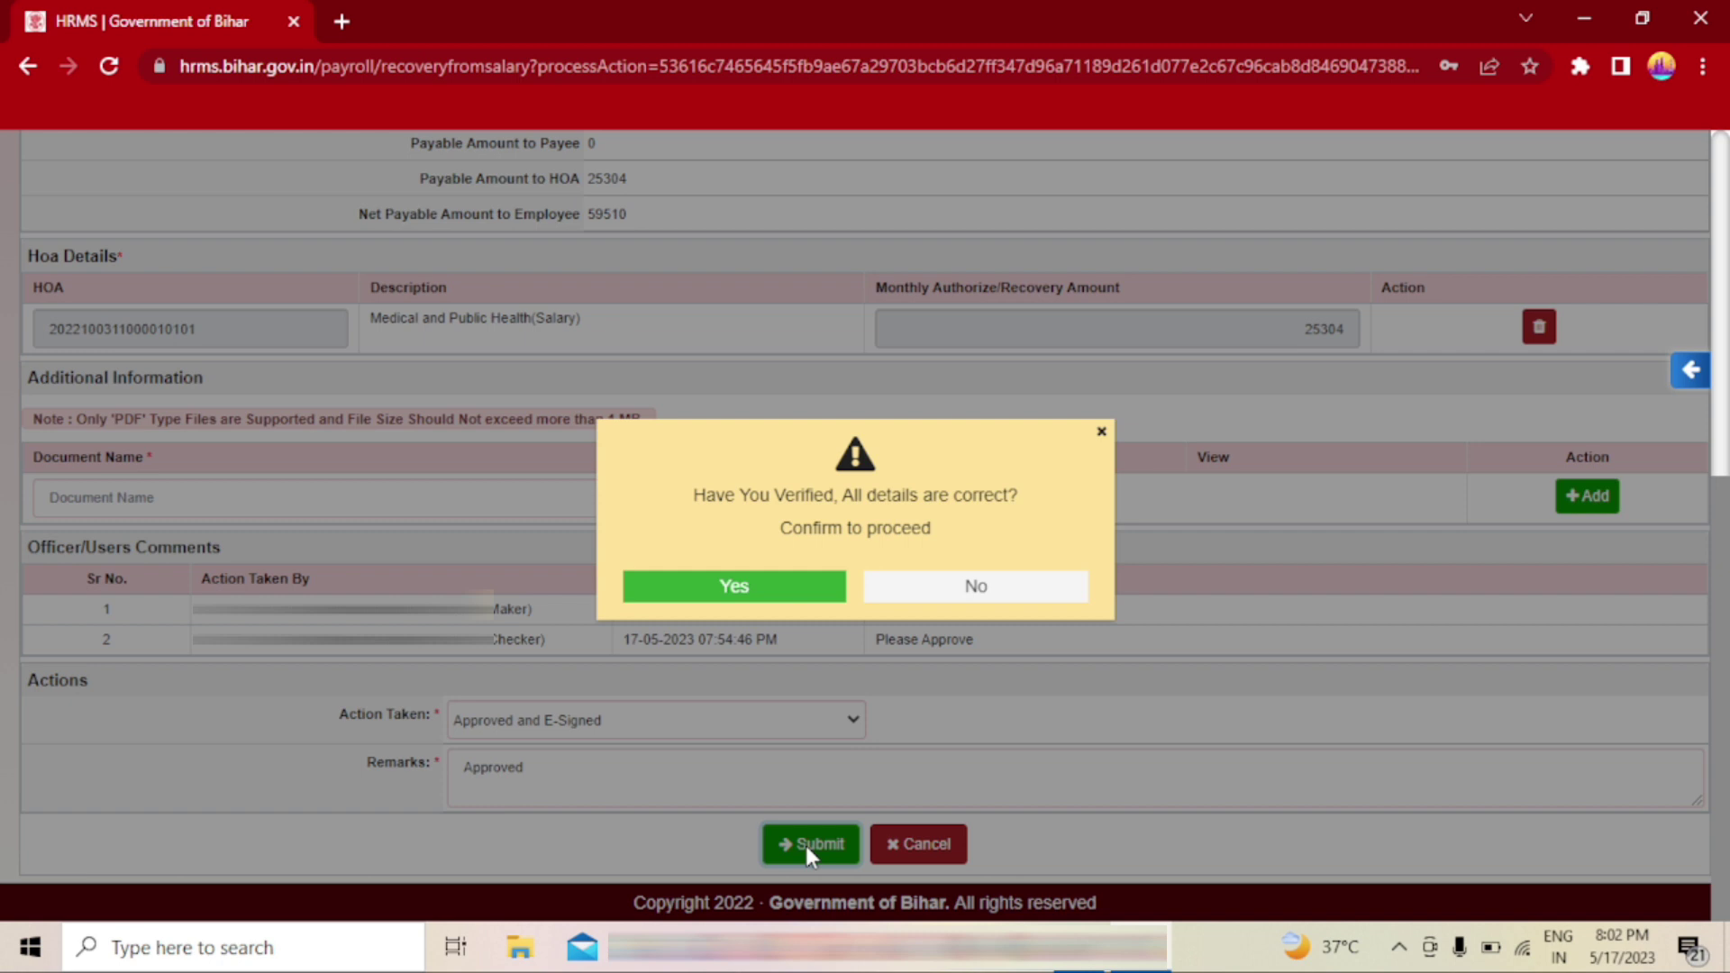
click(722, 588)
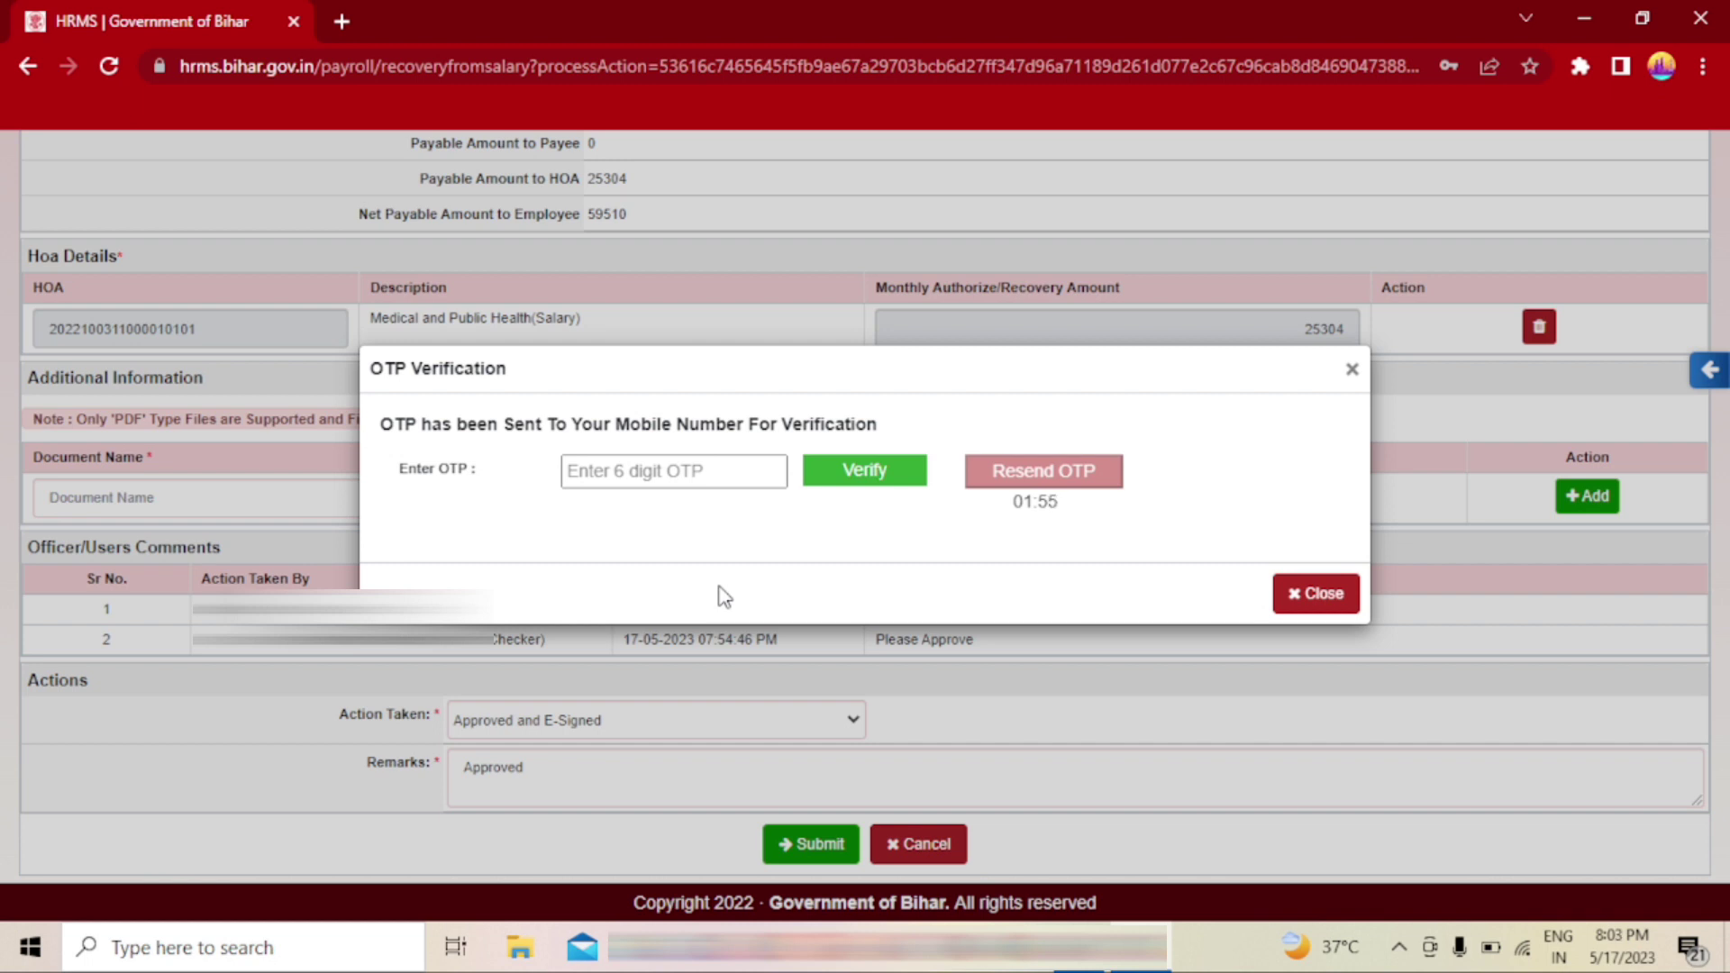
- Enter and verify the 6-digit OTP, then dismiss the 'Application approved successfully' message
click(715, 468)
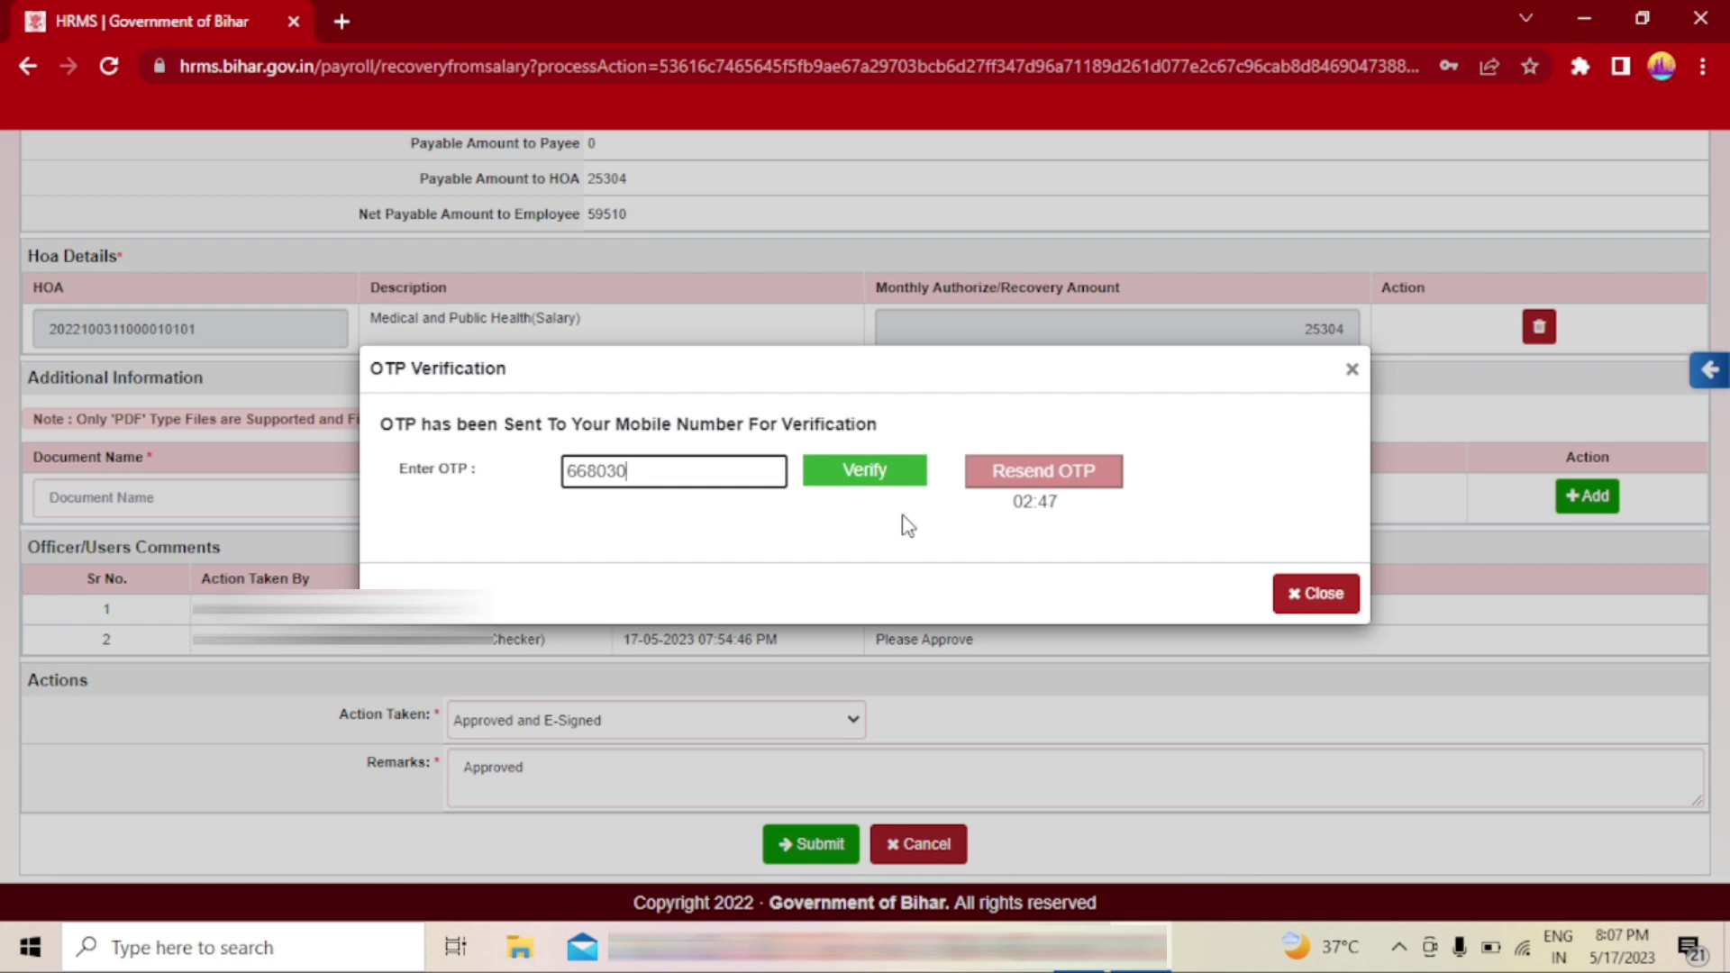
click(866, 477)
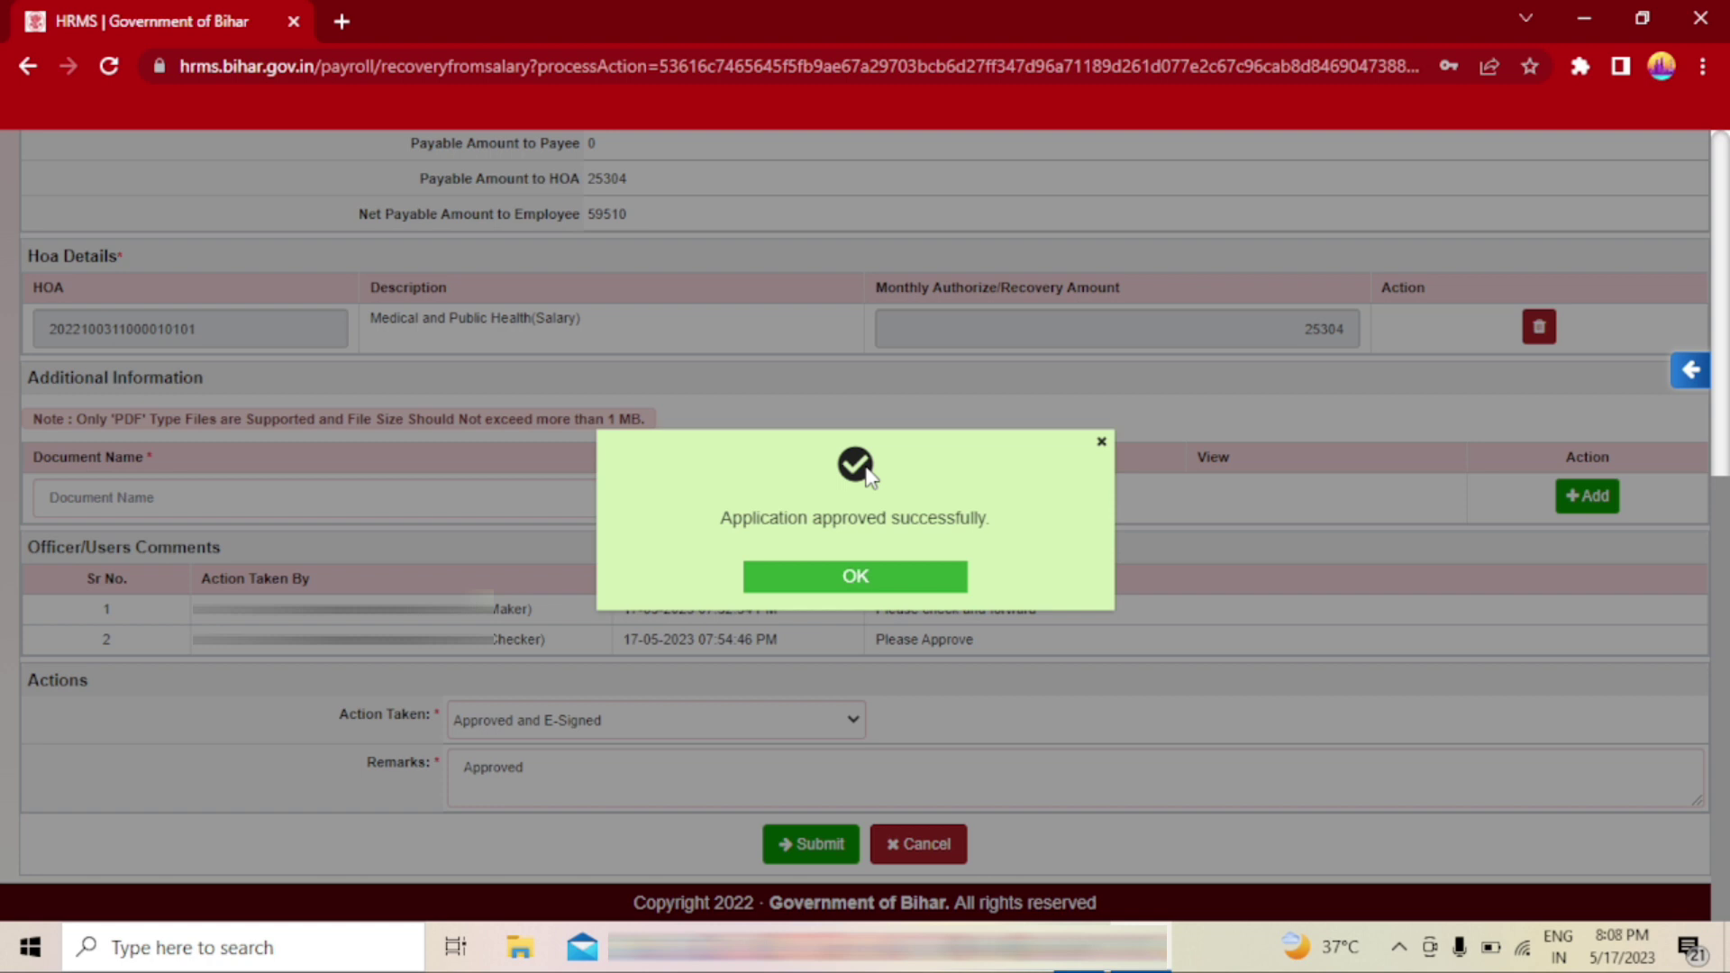
click(861, 577)
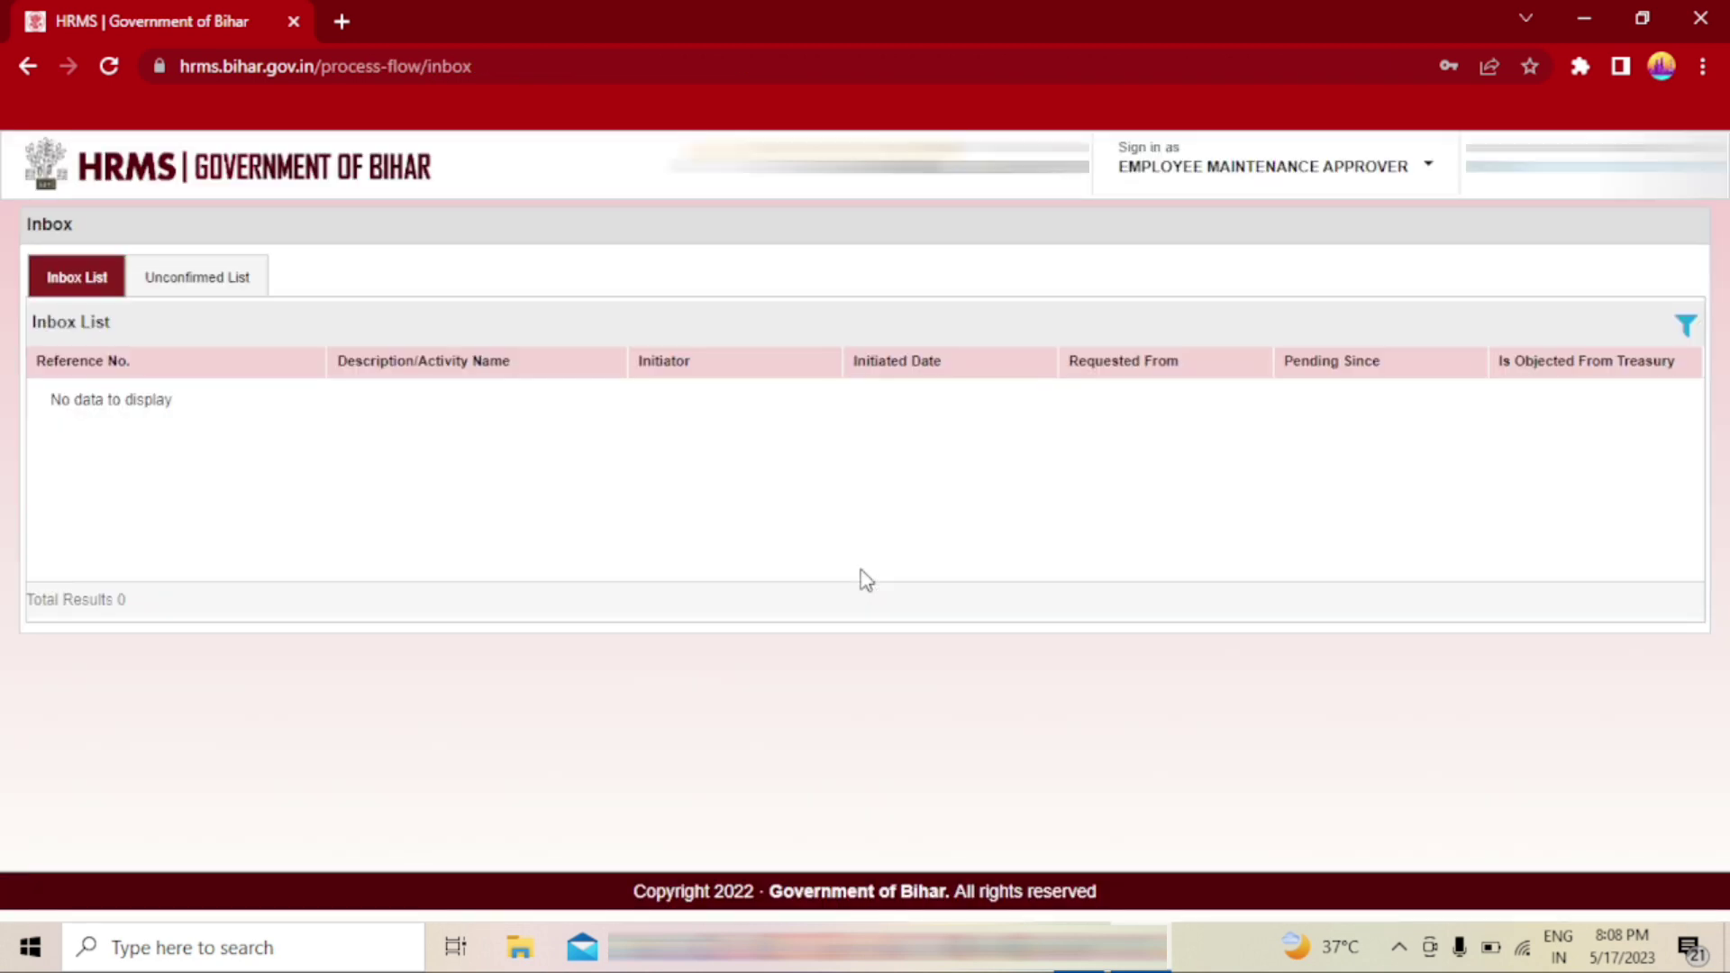